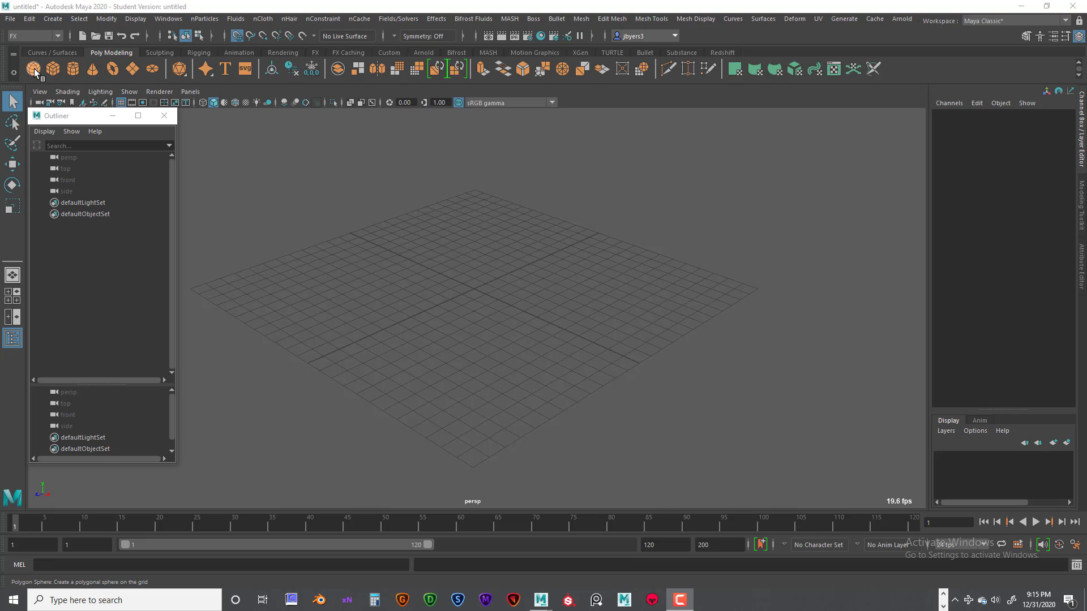
- Create a polygon plane at the origin and raise it about 13 units in Y above the grid
click(129, 74)
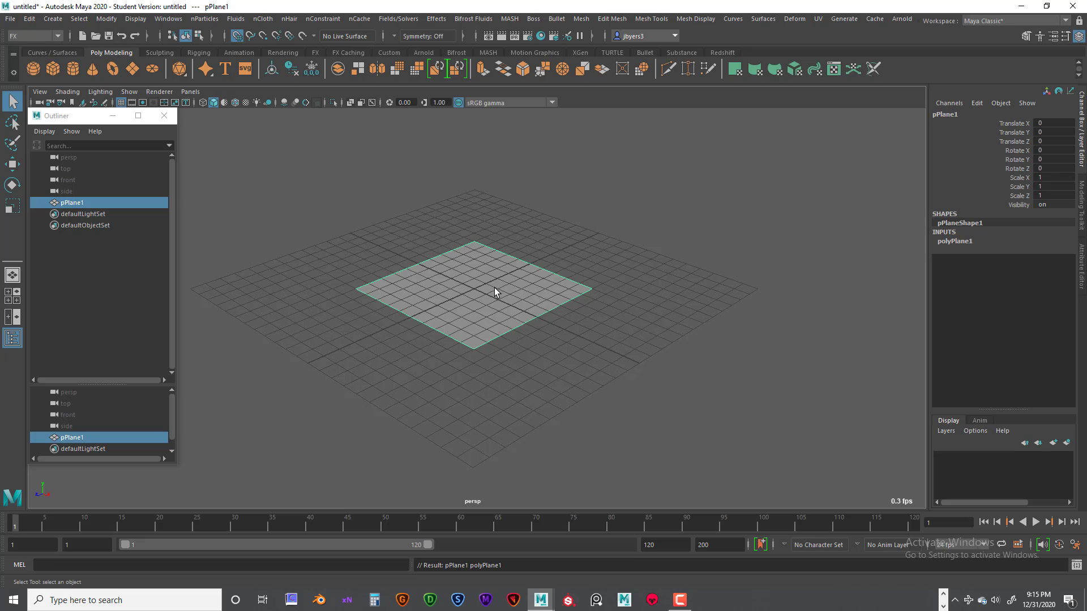
key(w)
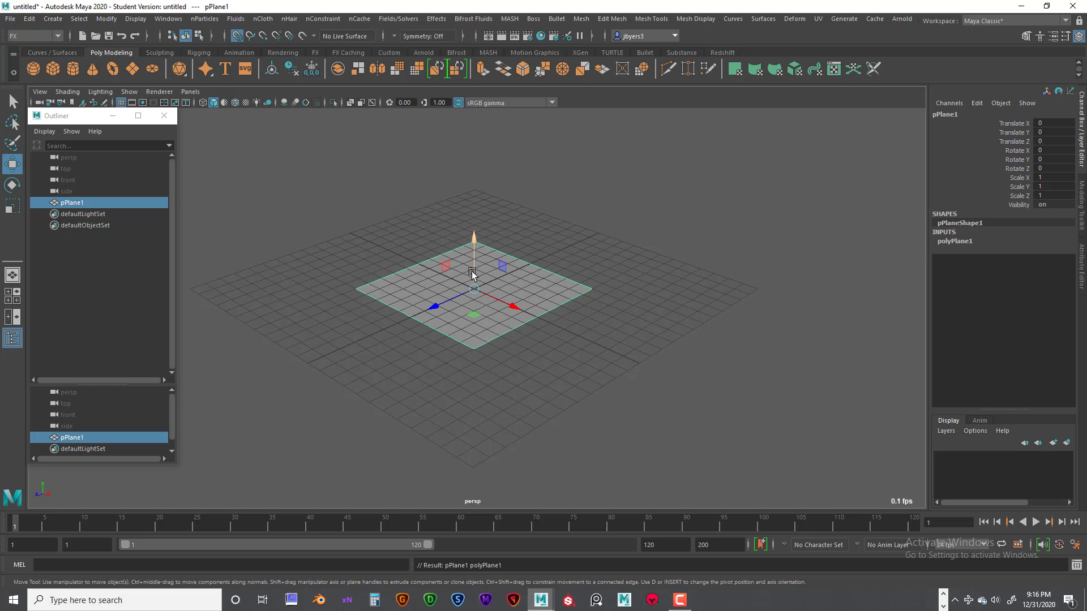
drag(473, 249, 474, 159)
alt+drag(504, 276, 519, 342)
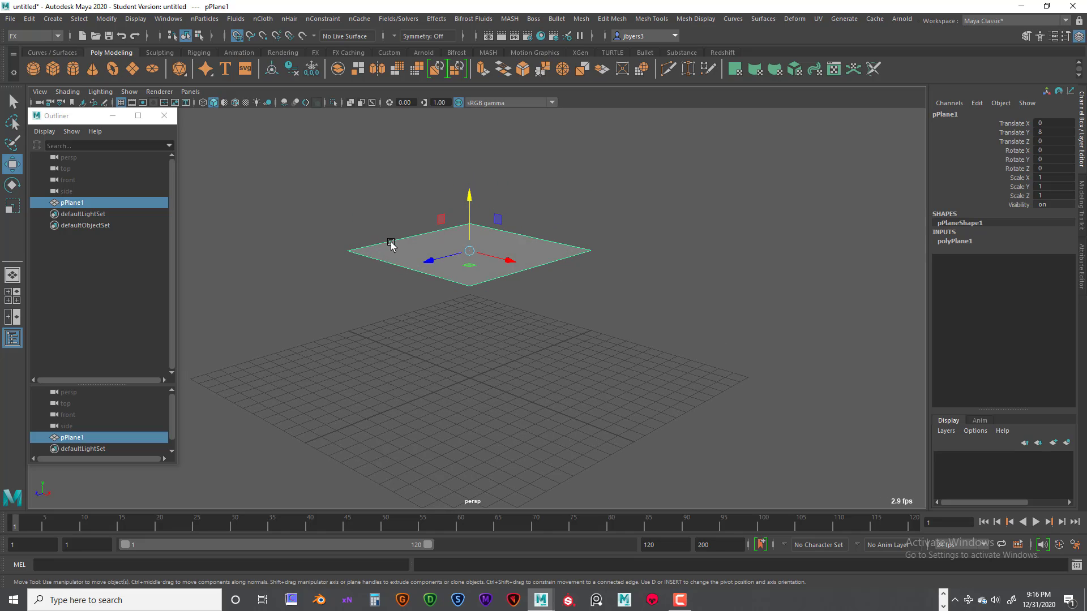
mouse_move(474, 322)
alt+mouse_down()
mouse_move(515, 296)
mouse_move(529, 257)
mouse_move(476, 316)
mouse_move(381, 300)
mouse_move(473, 274)
mouse_move(474, 311)
mouse_move(500, 328)
mouse_move(480, 308)
alt+mouse_up()
drag(468, 182, 472, 146)
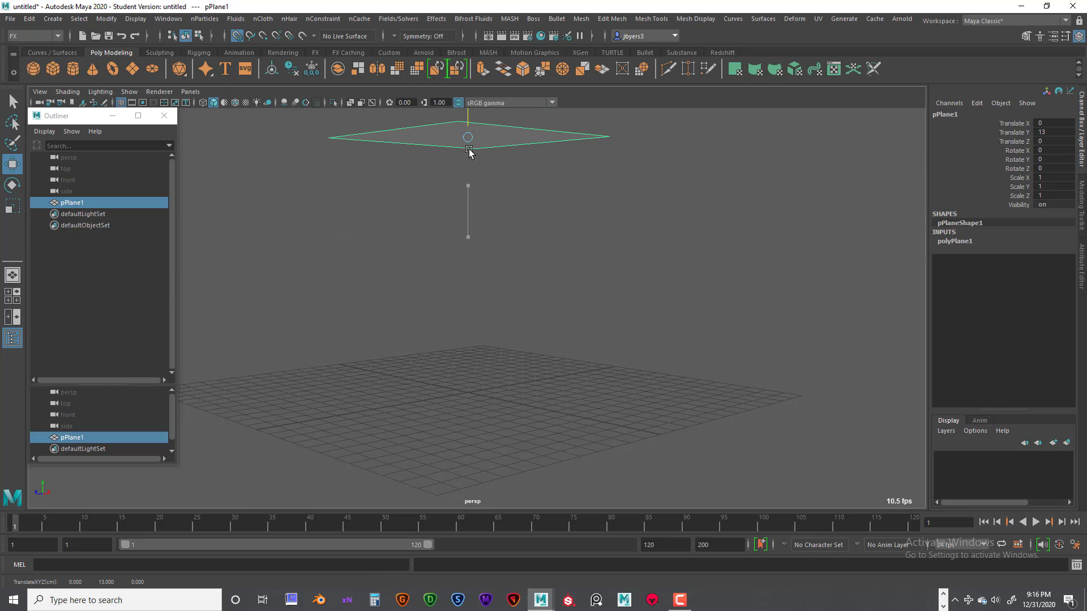
alt+drag(463, 233, 466, 257)
alt+middle_drag(454, 264, 442, 276)
alt+drag(442, 274, 449, 274)
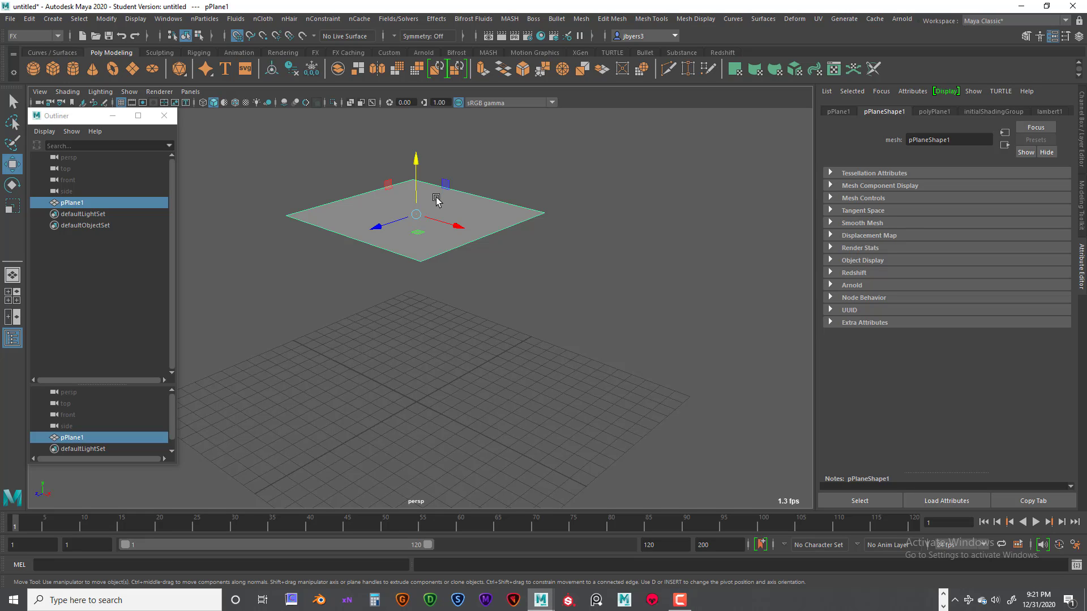
- Add a legacy-particle emitter to the plane with Emit from Object, using Surface type and a rate of 100 particles per second
key(space)
click(255, 222)
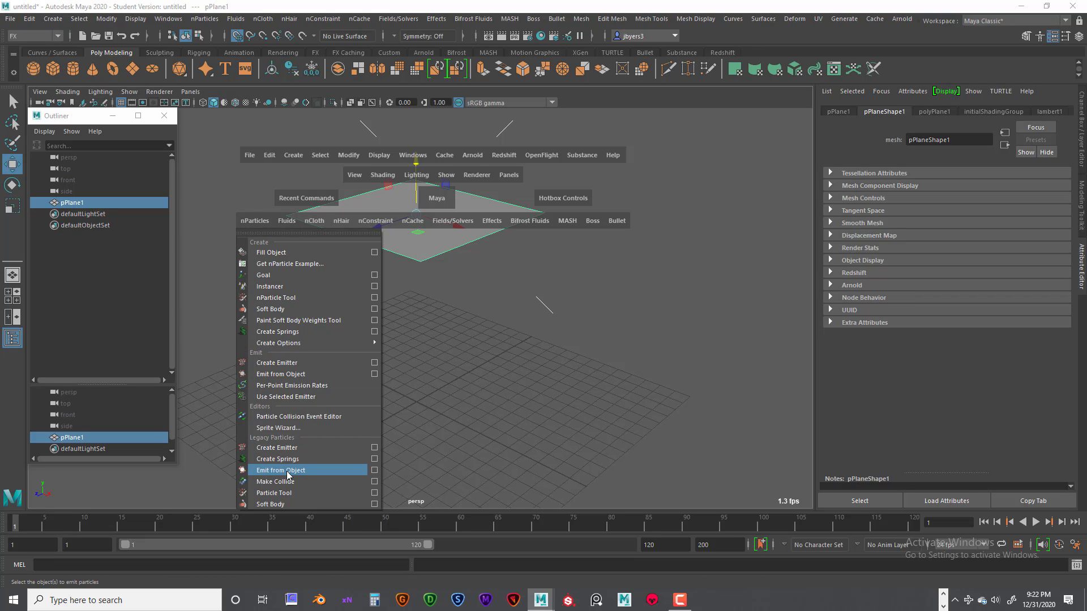
click(375, 471)
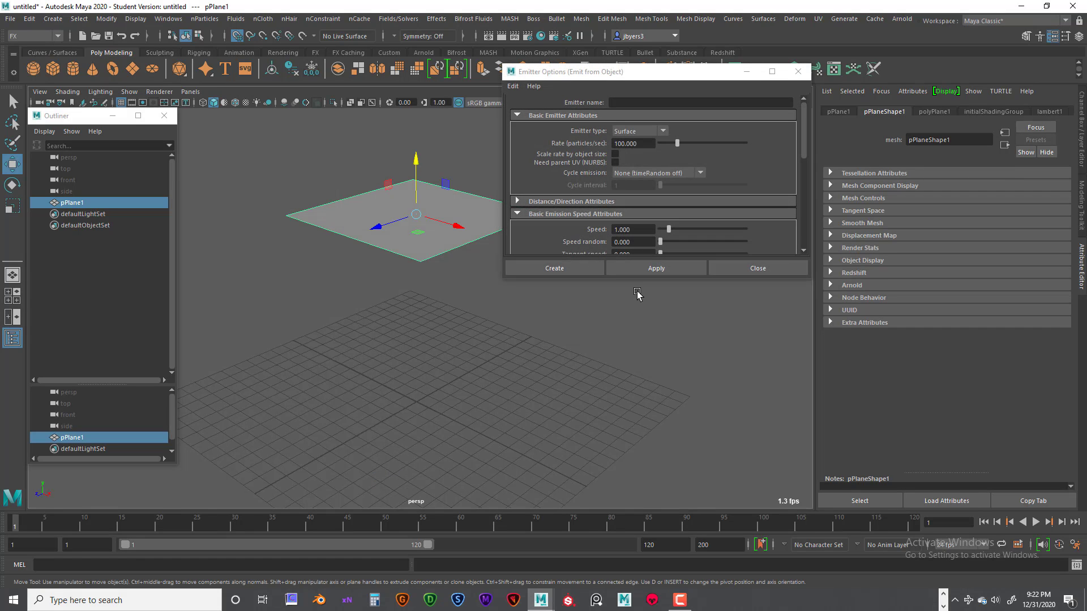
click(661, 131)
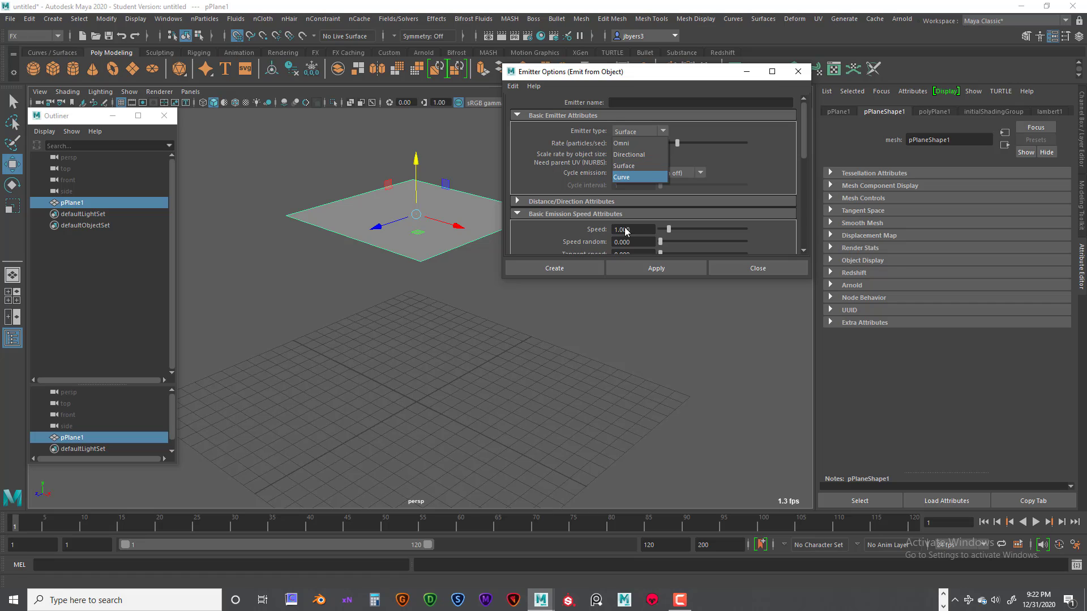
click(566, 267)
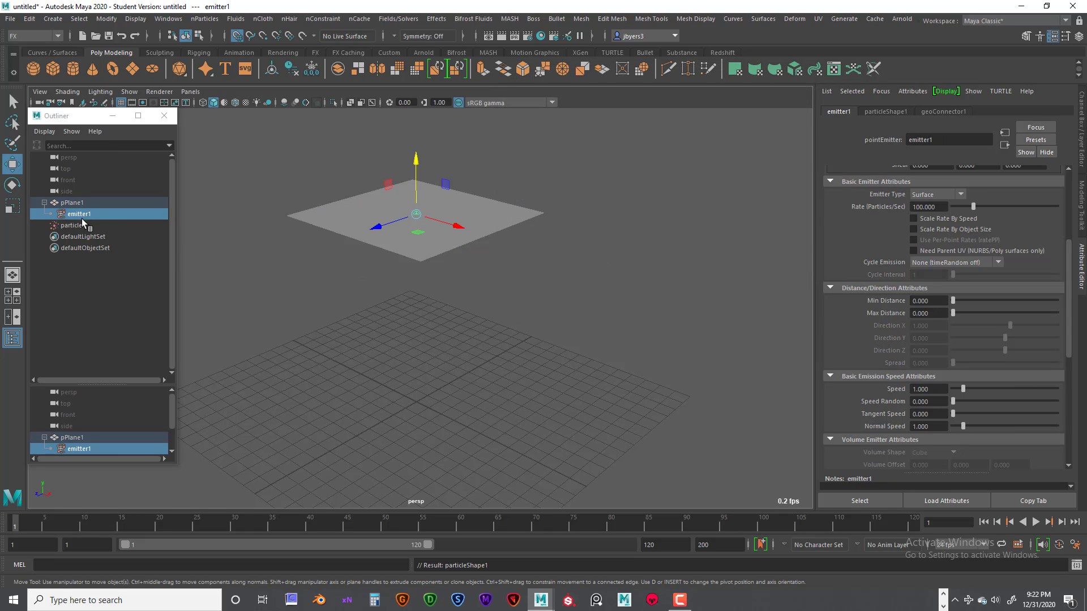
click(948, 207)
click(558, 280)
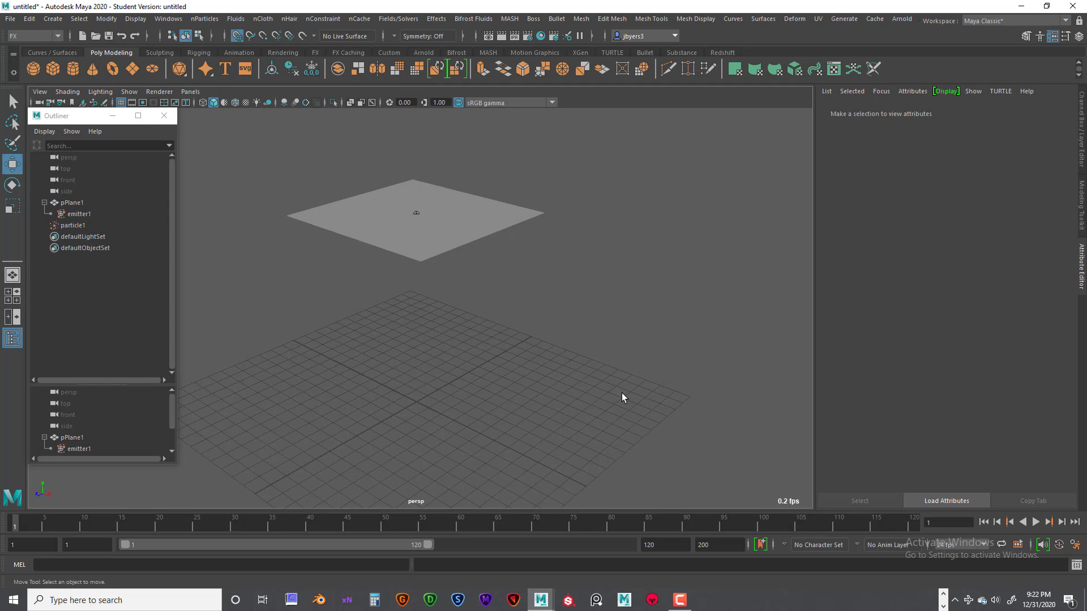
- Play the simulation to check how particles emit from the plane, and stop playback
click(1036, 522)
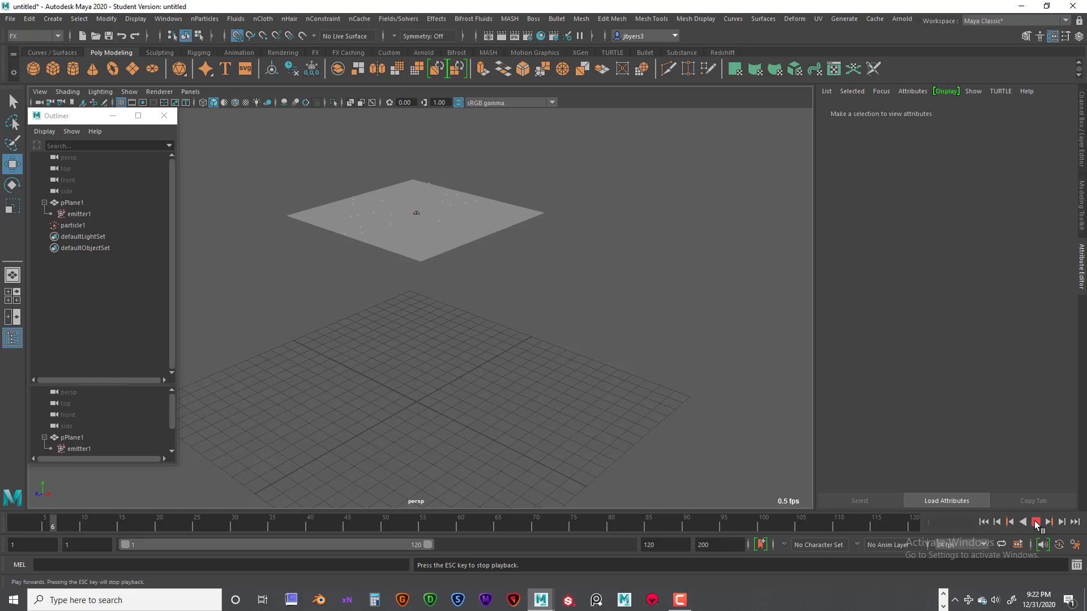
alt+drag(660, 374, 670, 359)
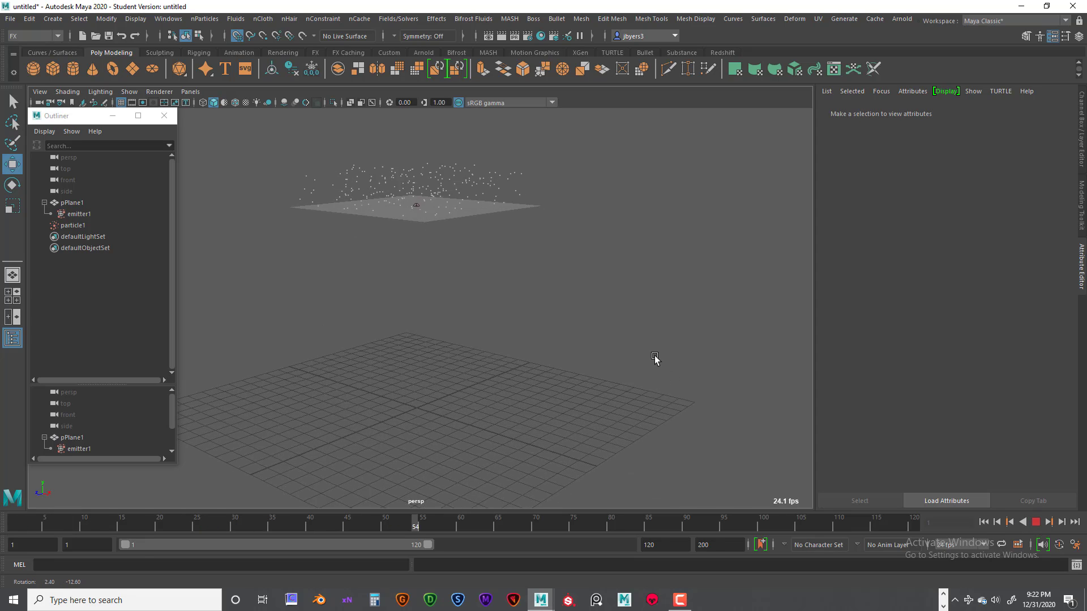
click(1036, 522)
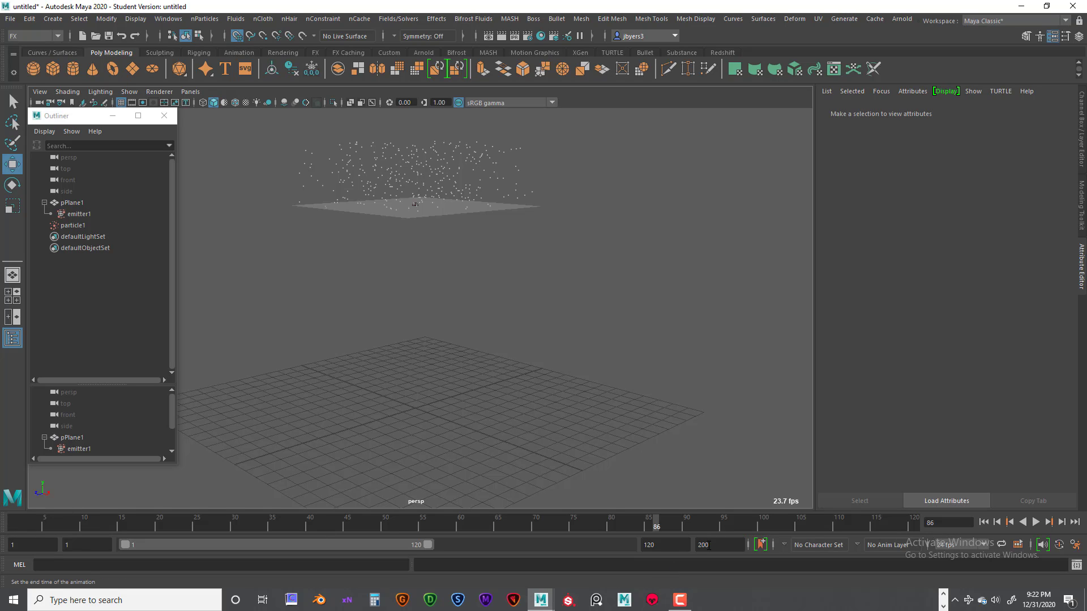
- Extend the animation and playback range to end at frame 300
double_click(679, 545)
text(300)
key(Return)
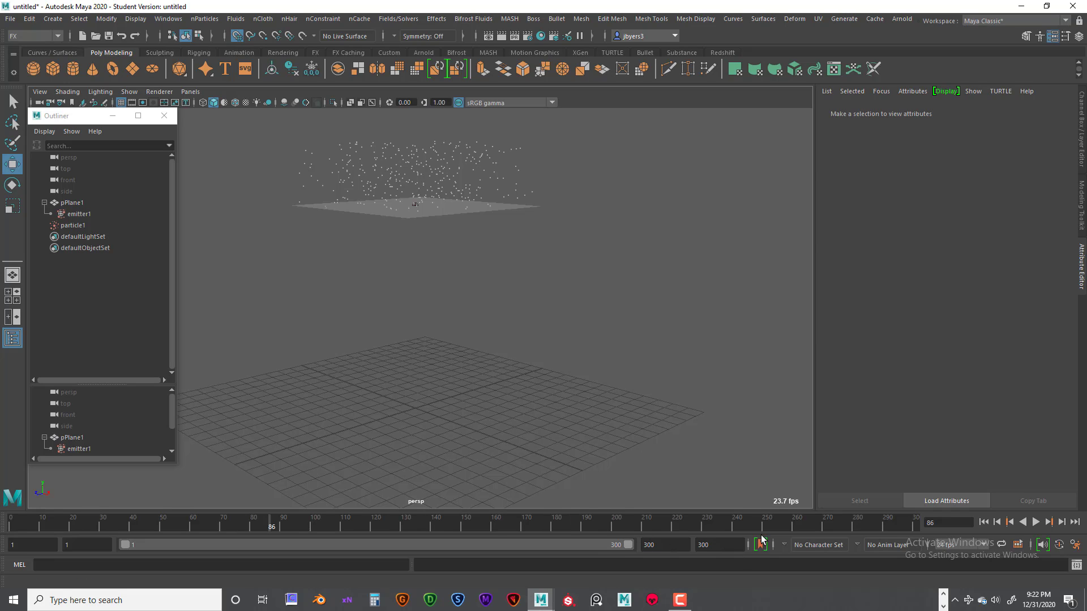
drag(667, 545, 631, 545)
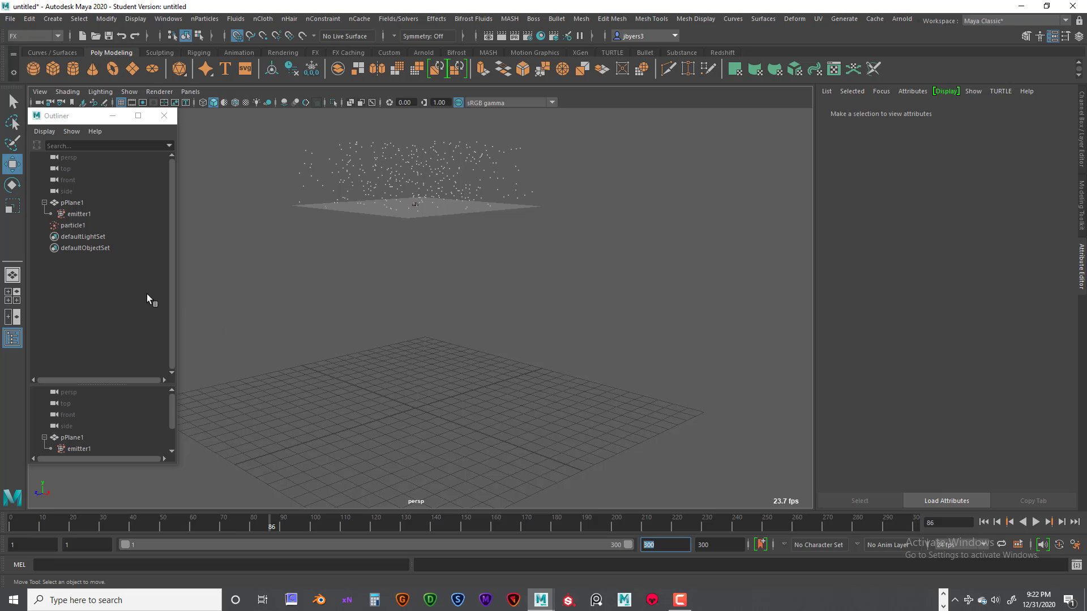
- Create a Gravity field affecting the particle object, with magnitude 9.8 and Y direction -1
click(70, 225)
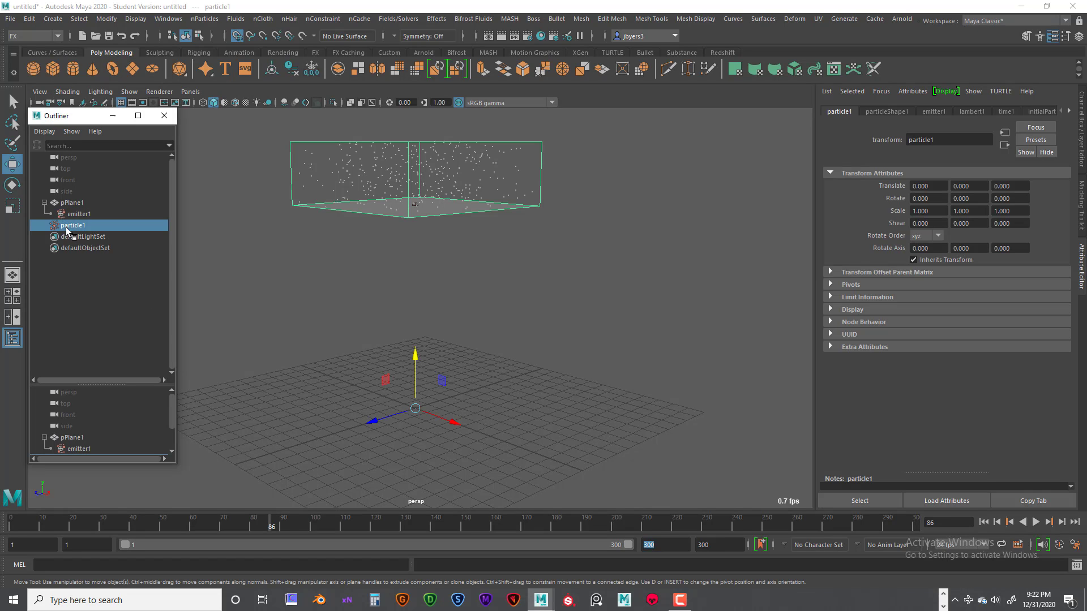
key(space)
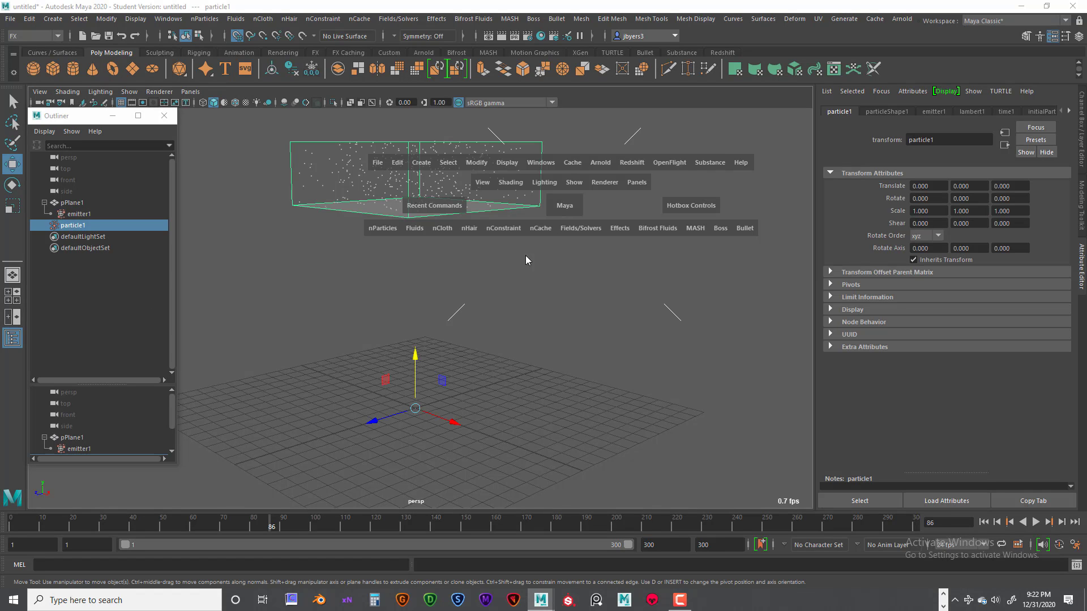
key(space)
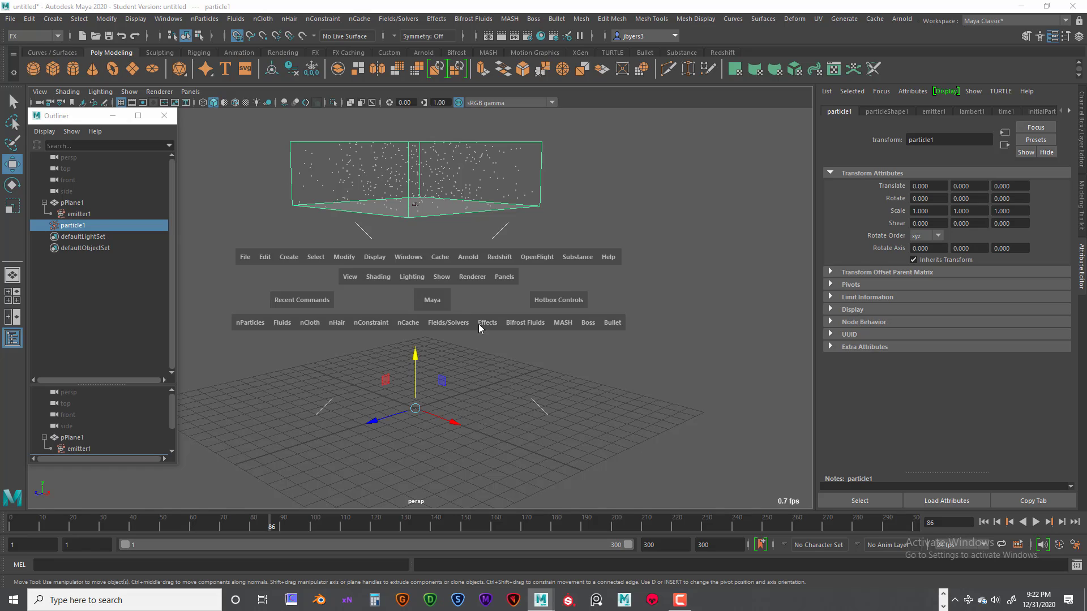
click(448, 321)
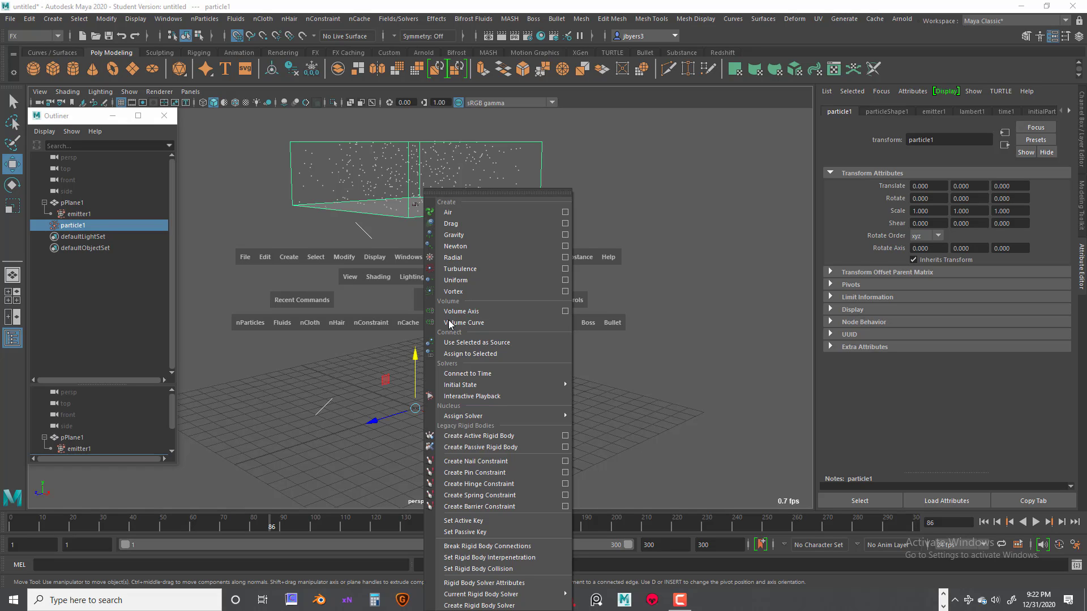
click(567, 236)
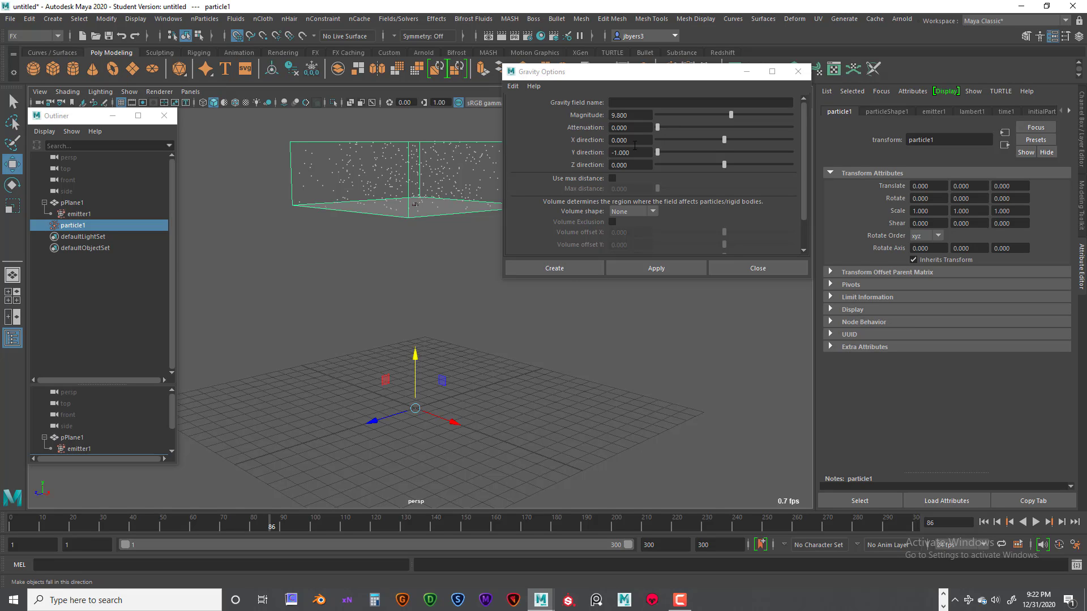
click(564, 270)
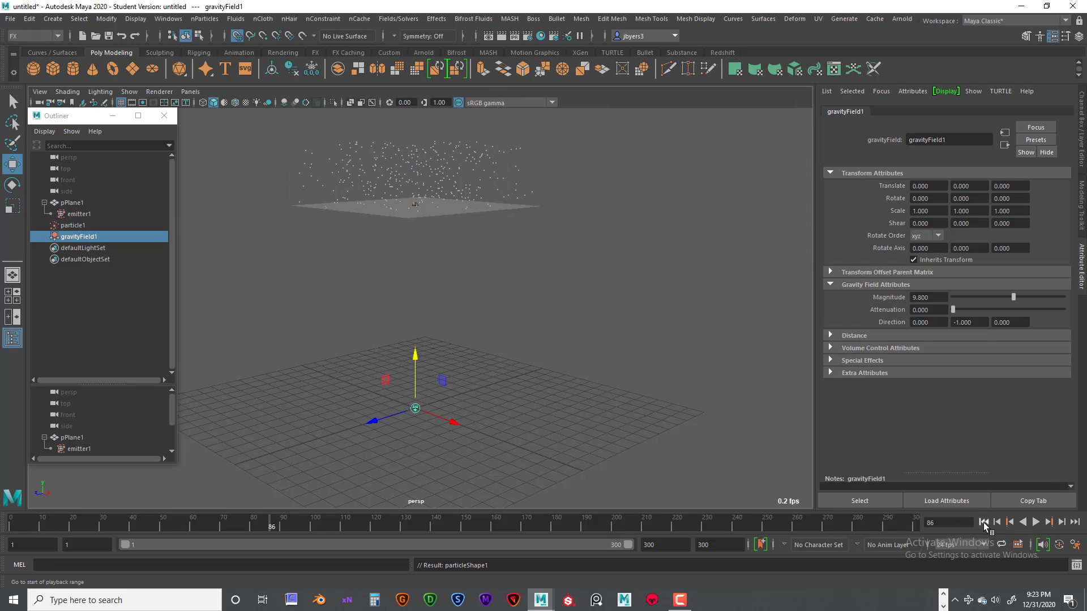
- Play the simulation from the first frame to examine the particles' motion under gravity, and return to frame 1
click(984, 523)
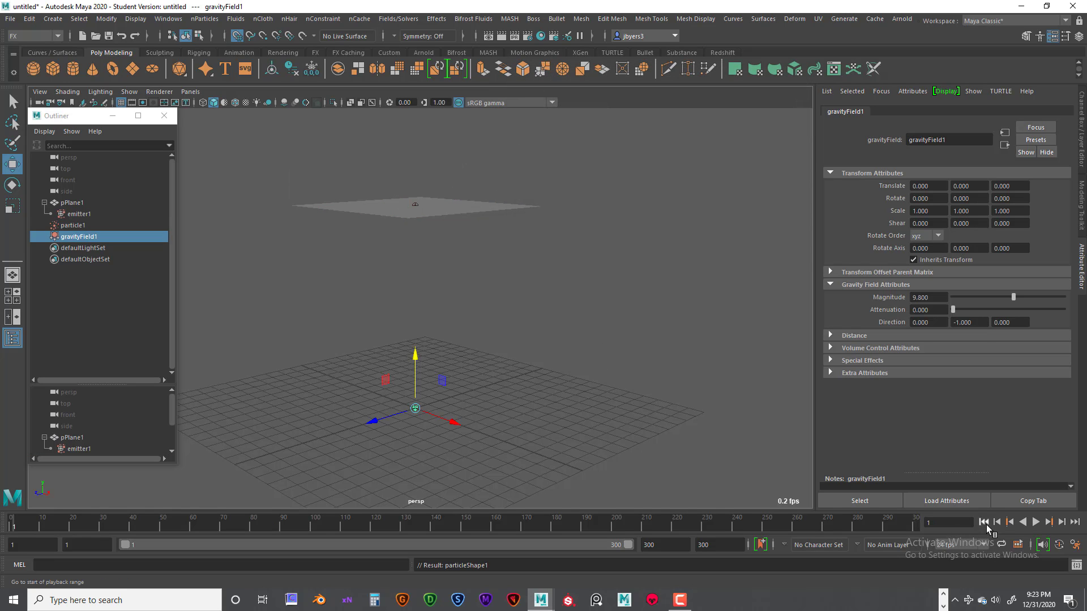
click(1036, 522)
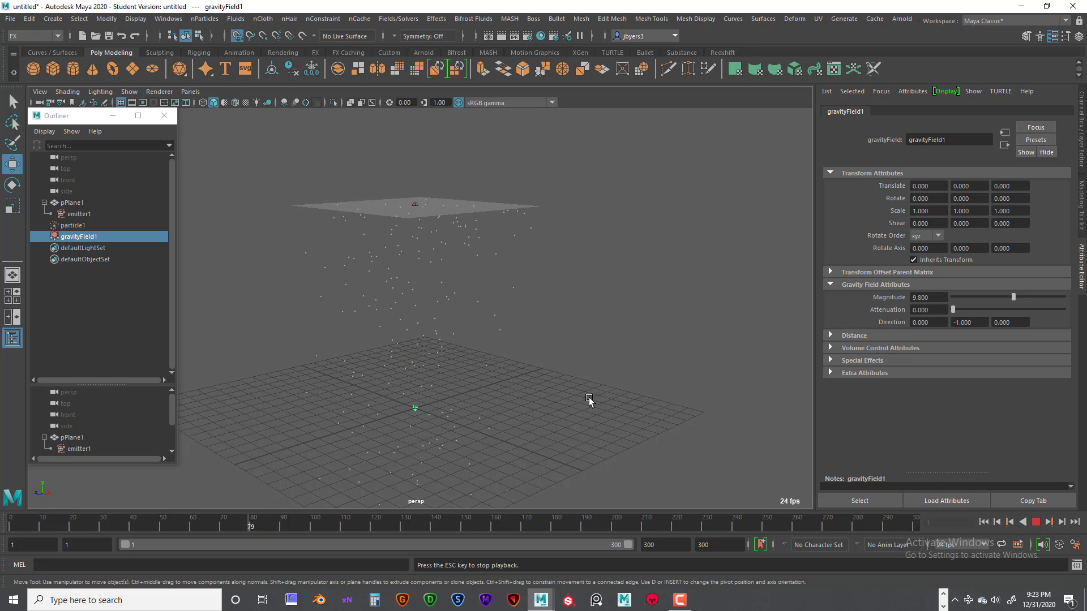
mouse_move(590, 400)
alt+mouse_down()
mouse_move(597, 380)
mouse_move(518, 419)
mouse_move(602, 413)
mouse_move(587, 406)
alt+mouse_up()
alt+middle_drag(587, 405, 592, 355)
alt+drag(592, 355, 587, 343)
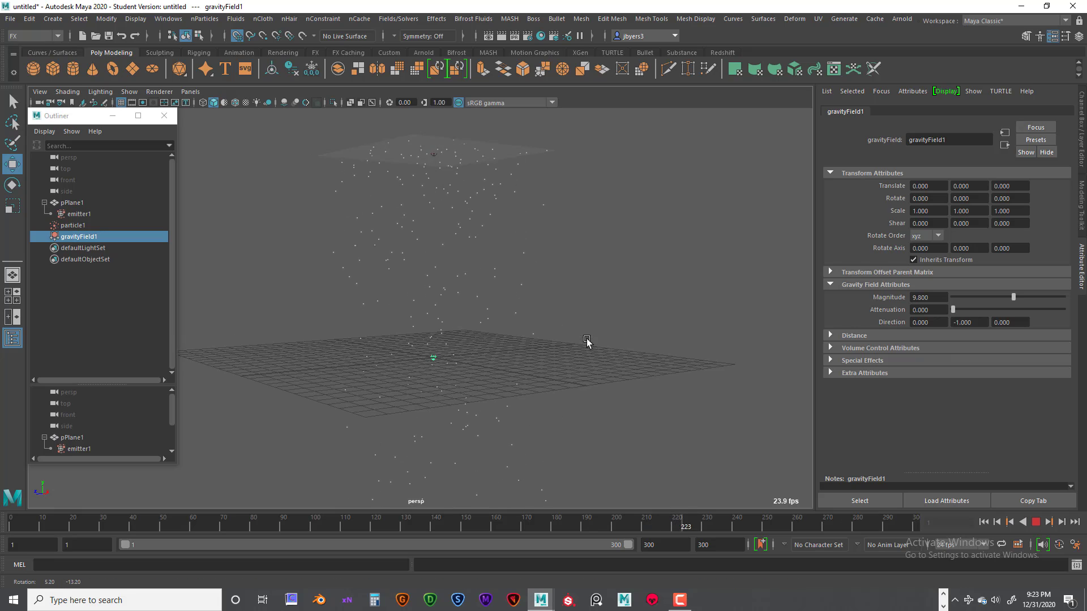
alt+middle_drag(587, 342, 570, 355)
alt+drag(569, 355, 586, 369)
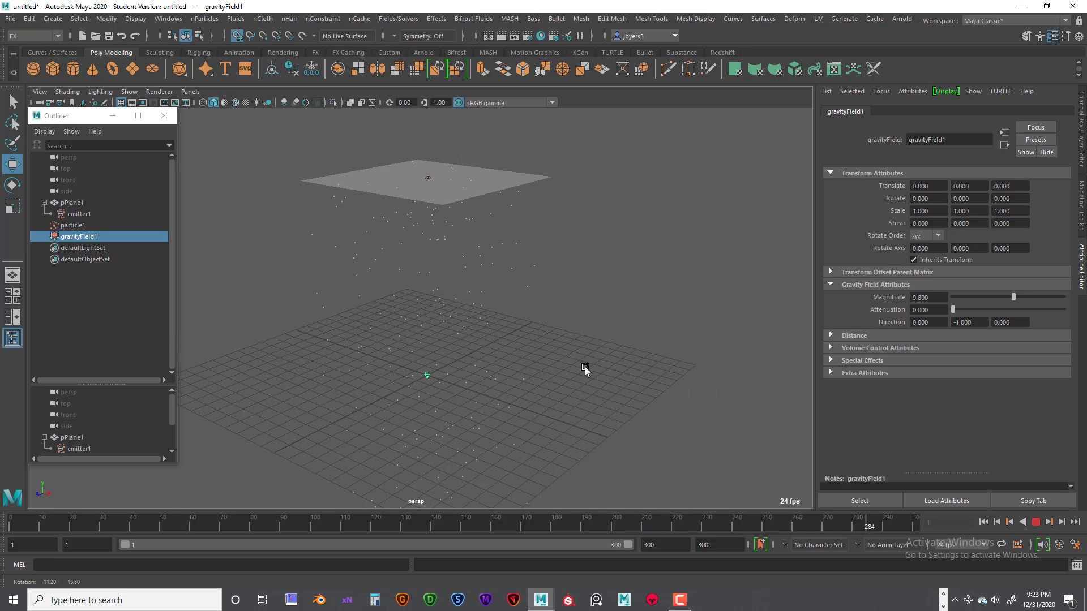
click(1038, 524)
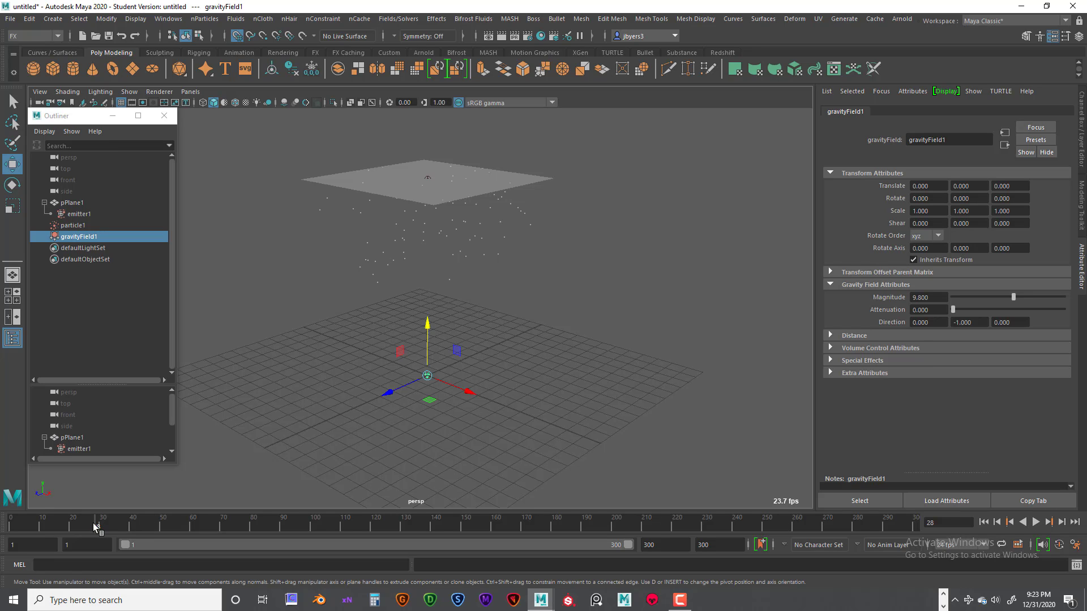
drag(94, 527, 12, 526)
mouse_move(549, 221)
alt+mouse_down()
mouse_move(529, 223)
mouse_move(544, 228)
mouse_move(546, 219)
alt+mouse_up()
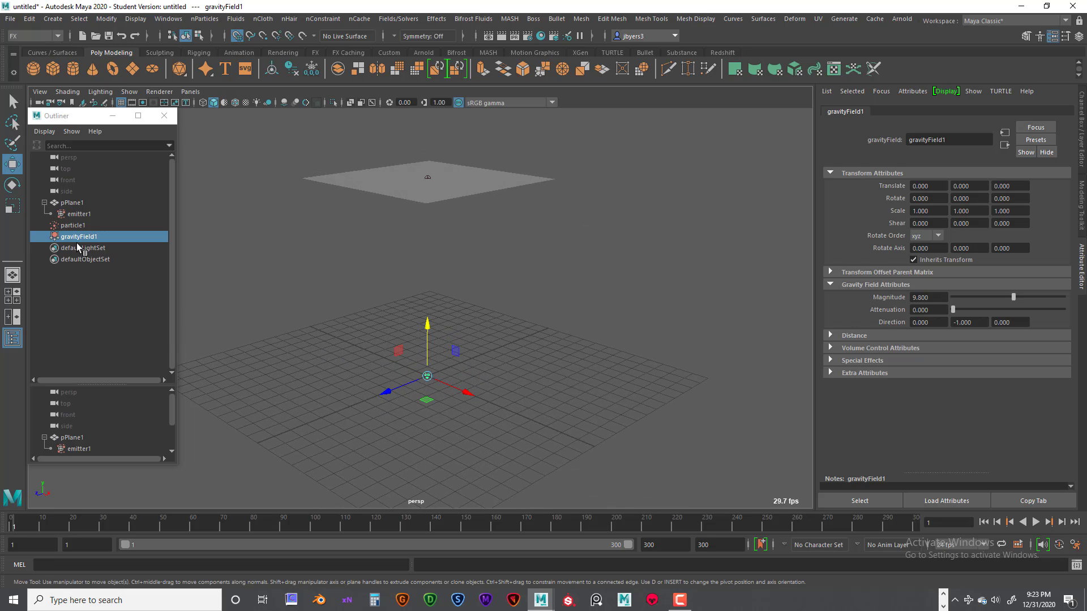
- Set the emitter's rate to 1000 particles per second
click(73, 226)
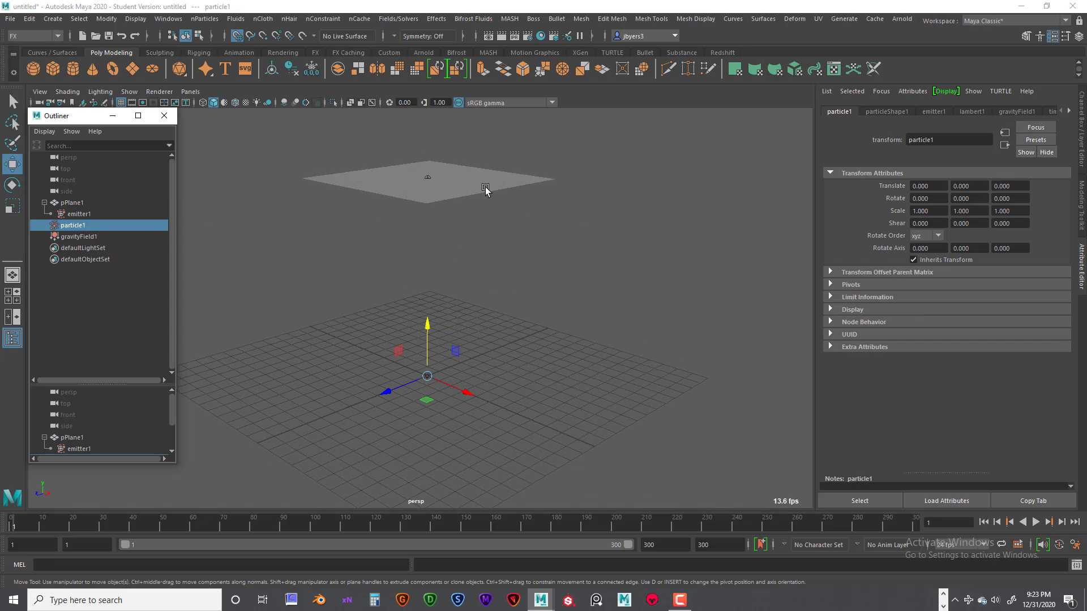
click(80, 214)
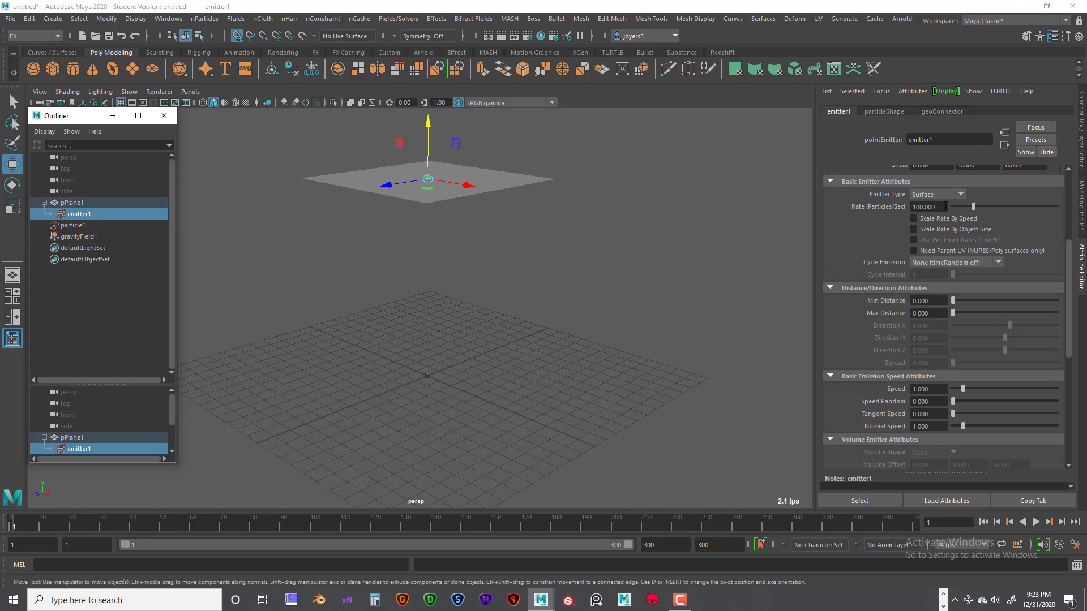
click(923, 207)
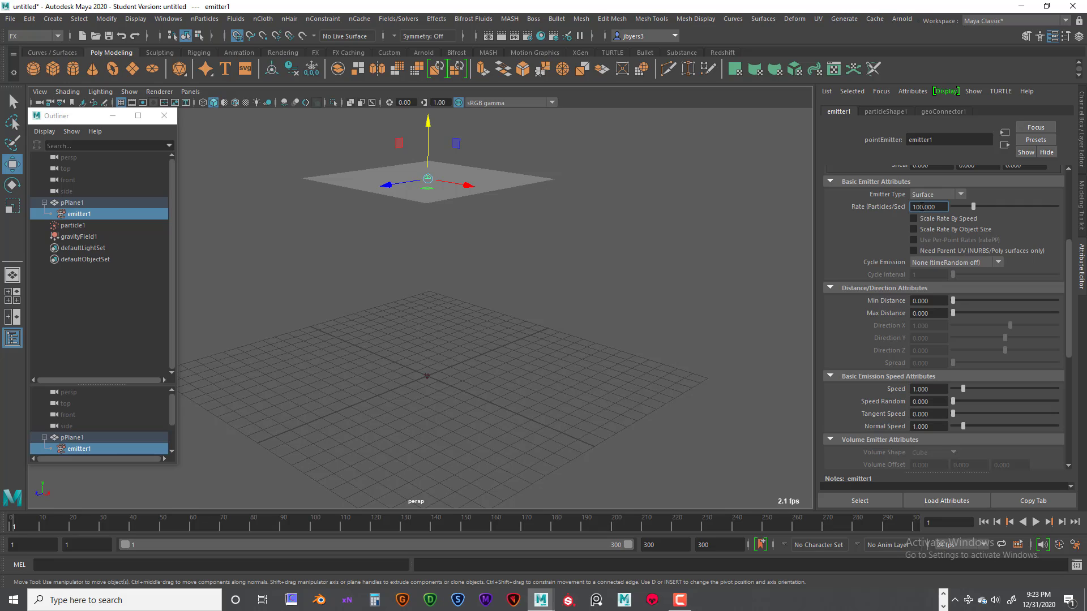
text(0)
key(Return)
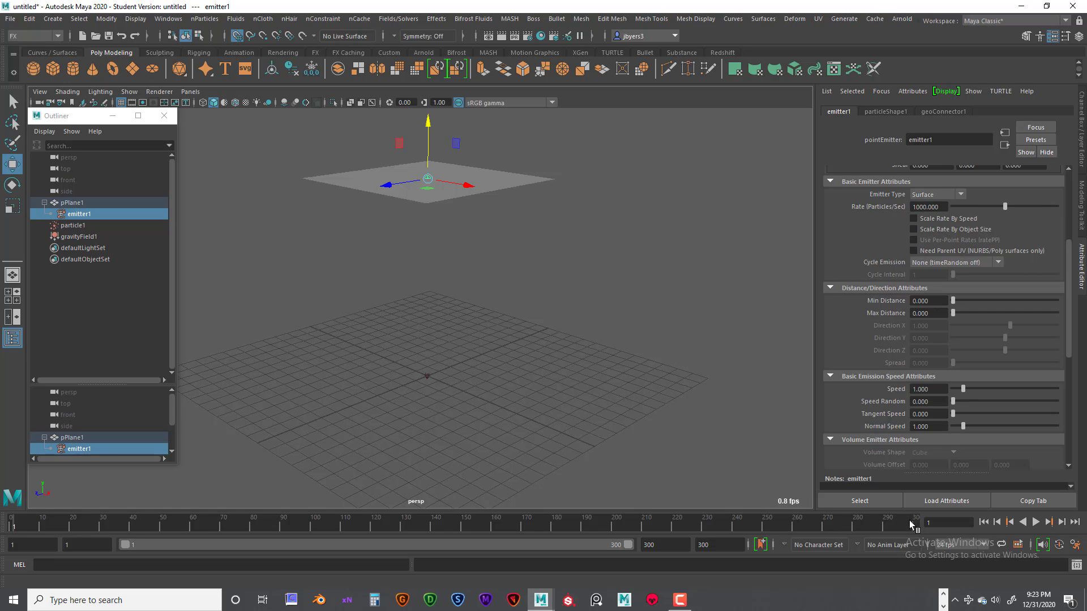
- Play the simulation through to inspect the denser particle emission from several angles, and stop playback
click(1037, 522)
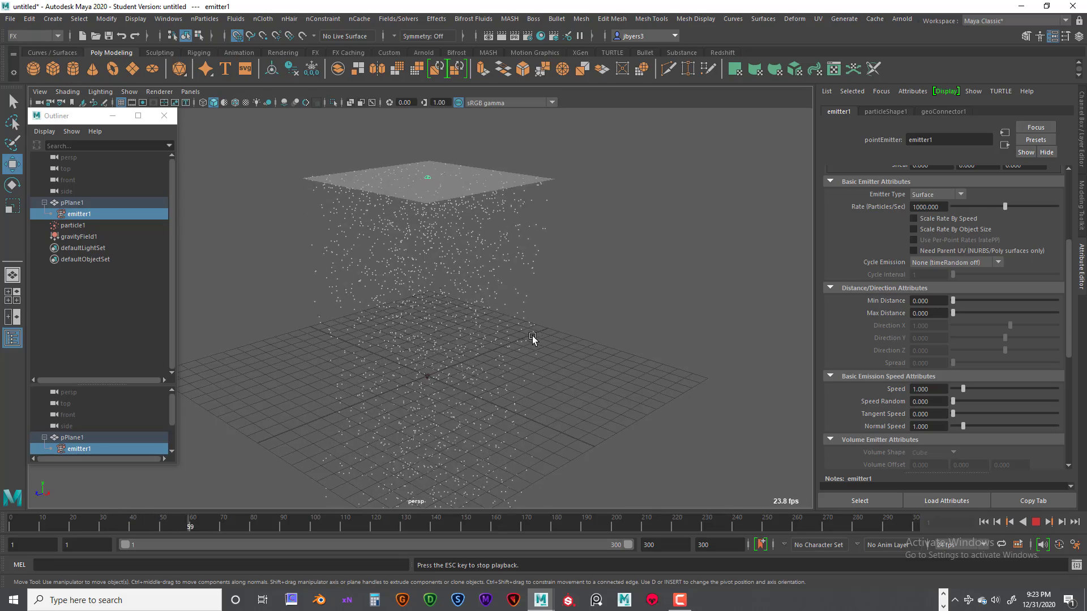
mouse_move(521, 332)
alt+mouse_down()
mouse_move(534, 311)
mouse_move(531, 325)
alt+mouse_up()
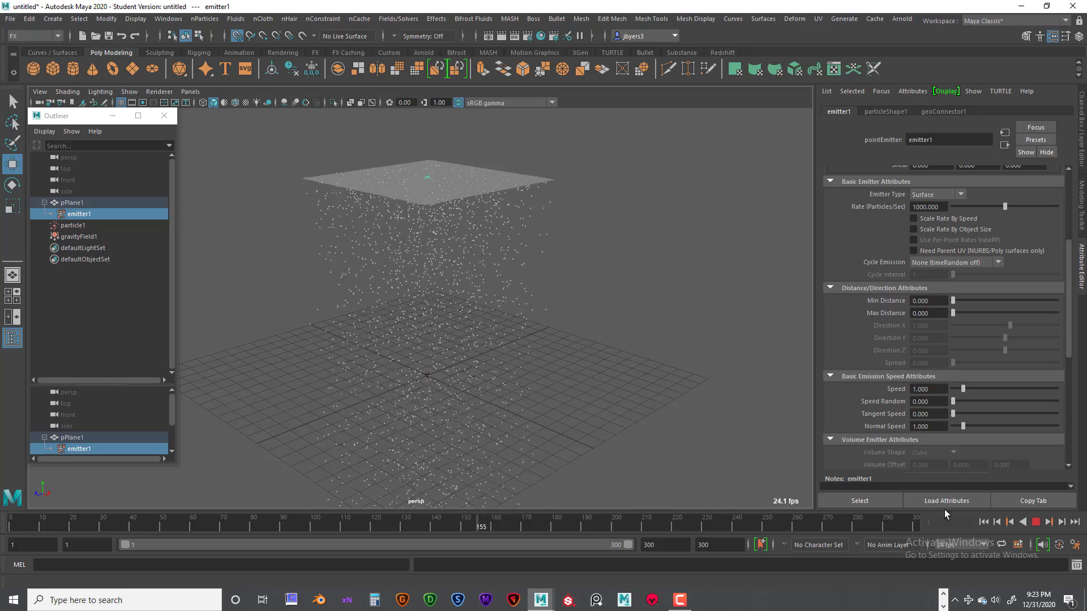
mouse_move(617, 357)
alt+mouse_down()
mouse_move(674, 332)
mouse_move(606, 359)
mouse_move(571, 359)
mouse_move(594, 336)
mouse_move(536, 348)
mouse_move(536, 359)
mouse_move(601, 358)
alt+mouse_up()
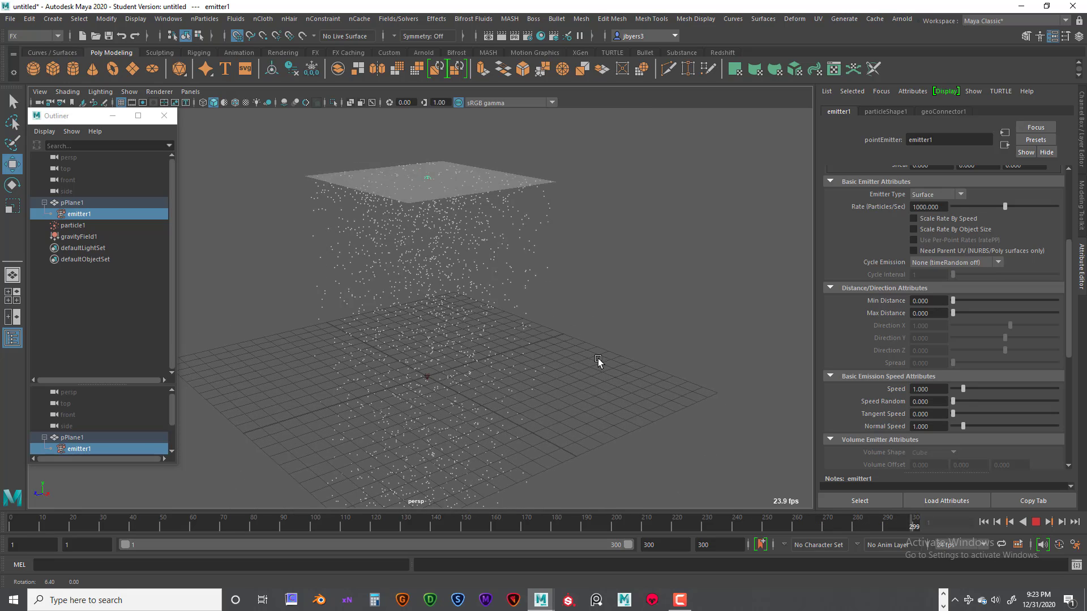
click(1017, 521)
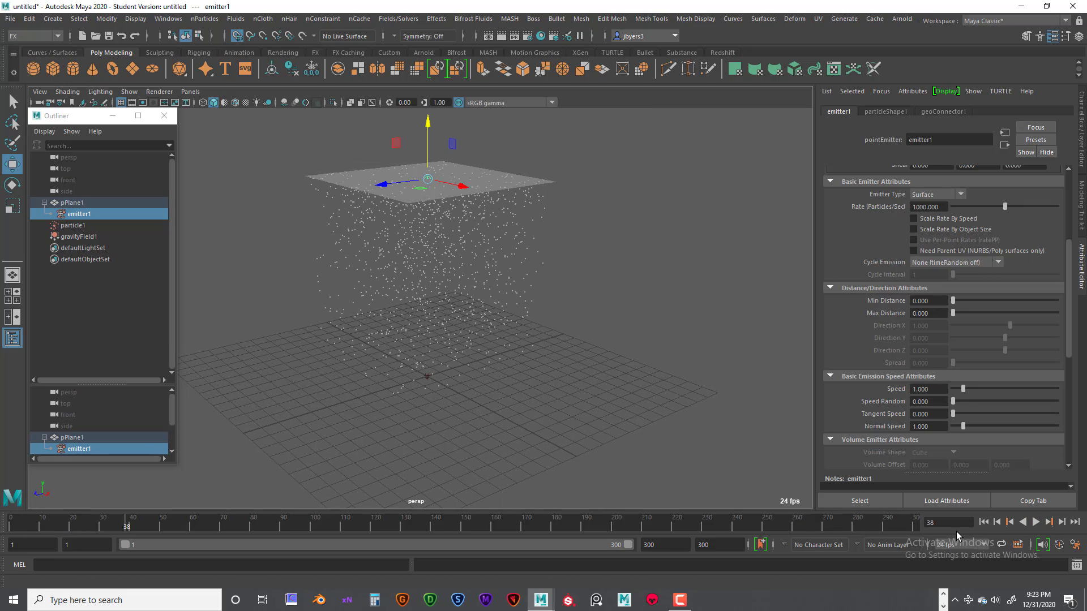
- Return to the first frame and start a new scene without saving the current one
click(984, 522)
click(10, 19)
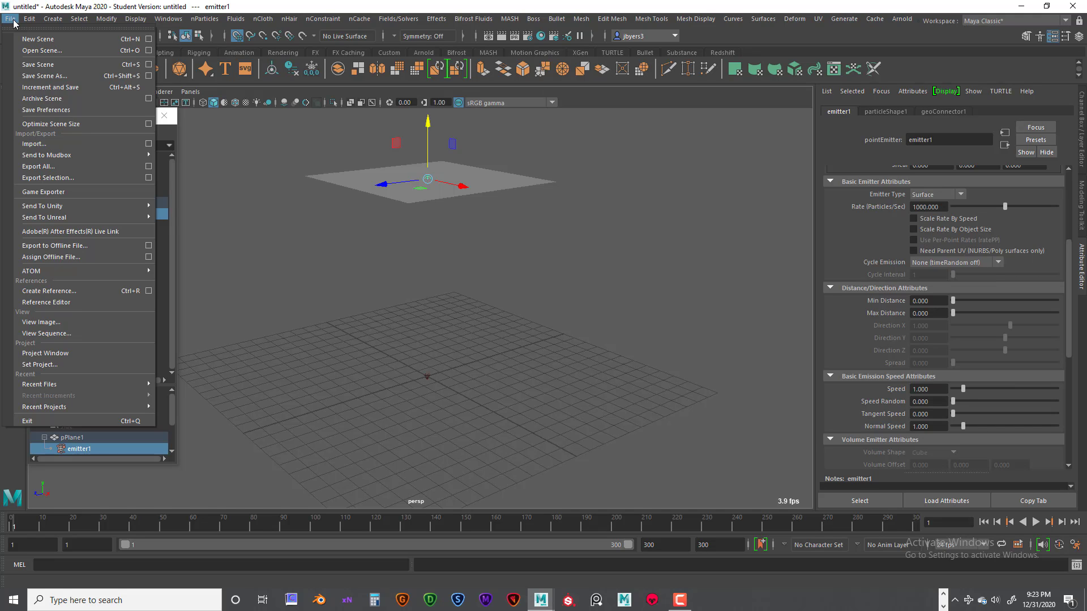
click(35, 40)
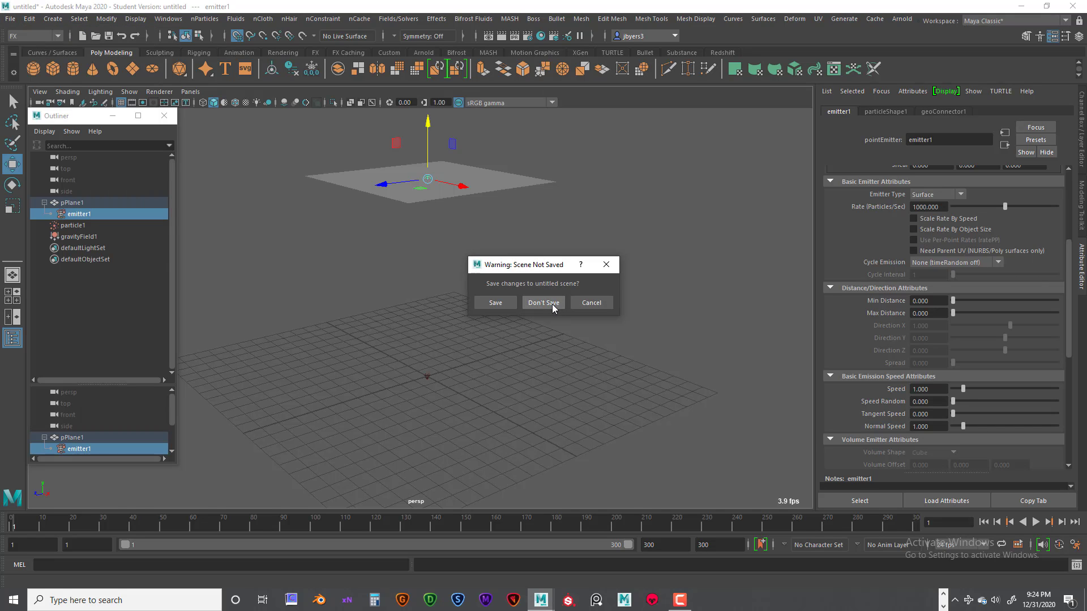
click(544, 303)
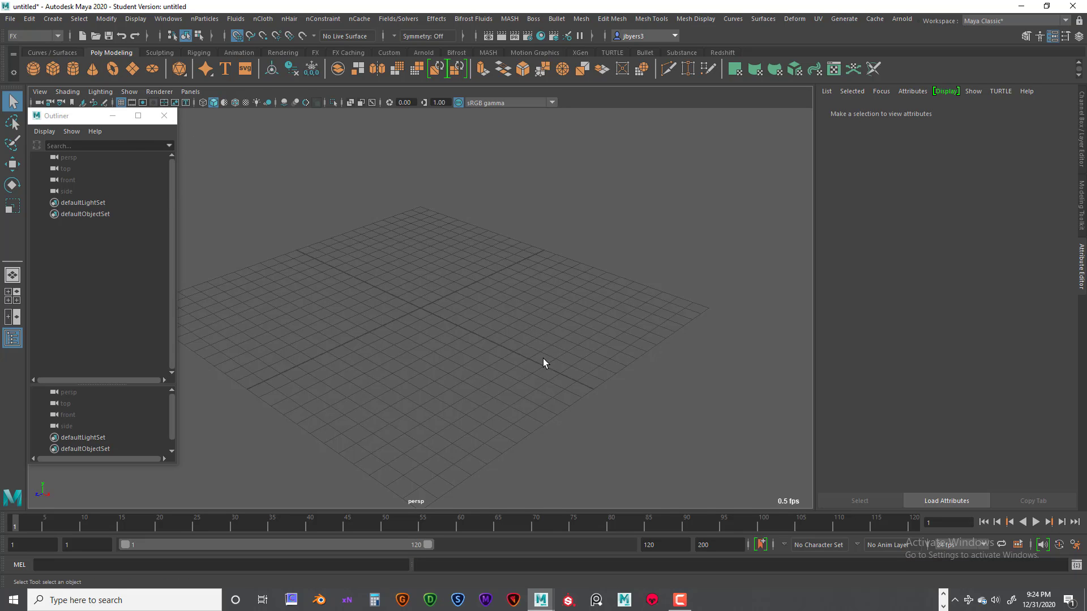
- Create a polygon torus at the origin and set its radius to 5.8
alt+drag(543, 363, 513, 339)
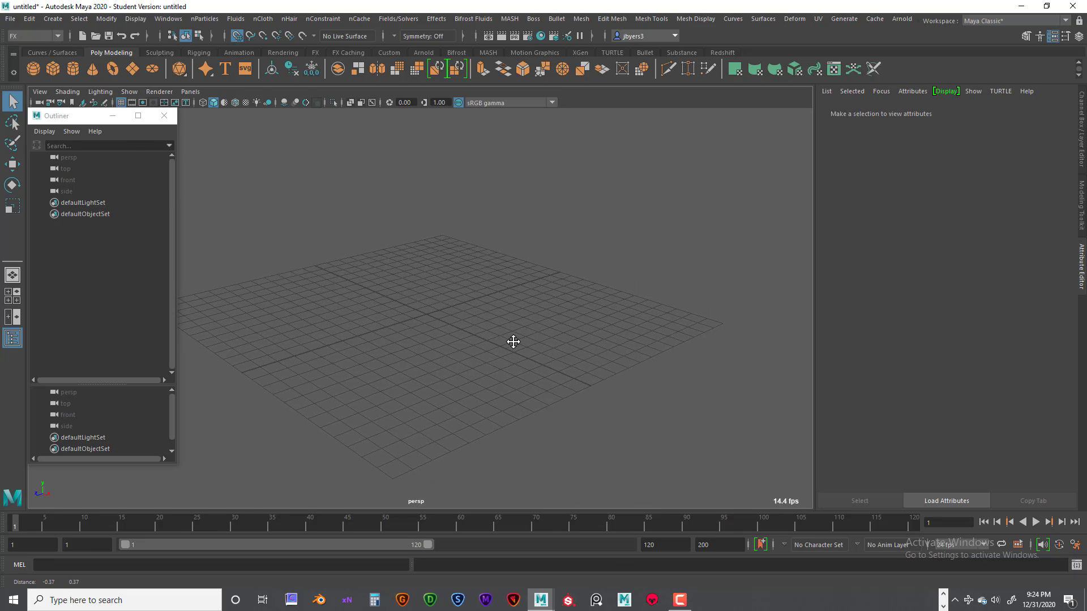
click(109, 71)
alt+drag(483, 353, 485, 354)
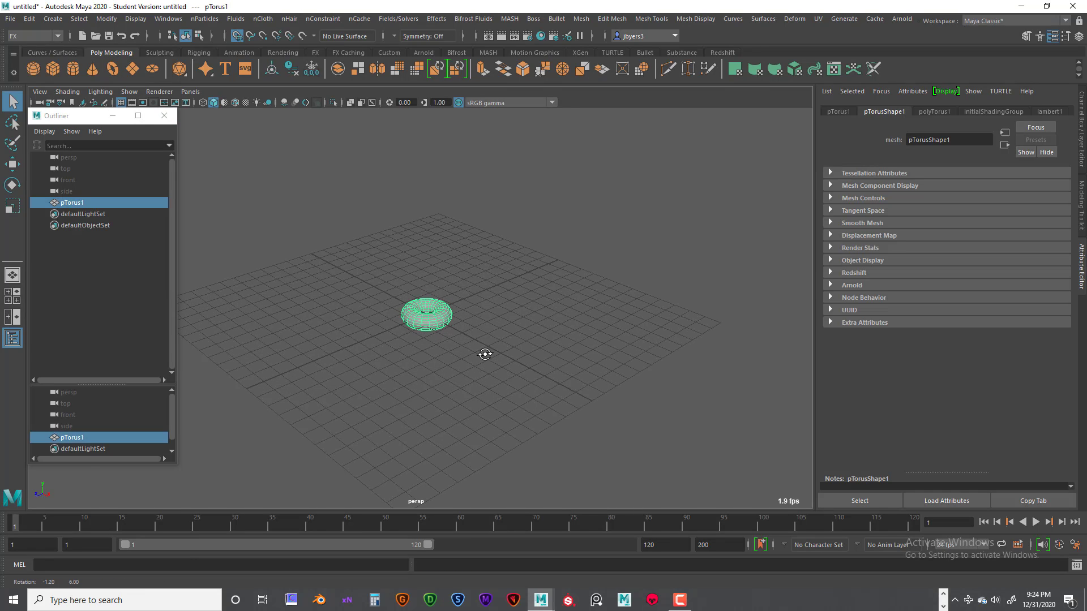
key(ctrl+a)
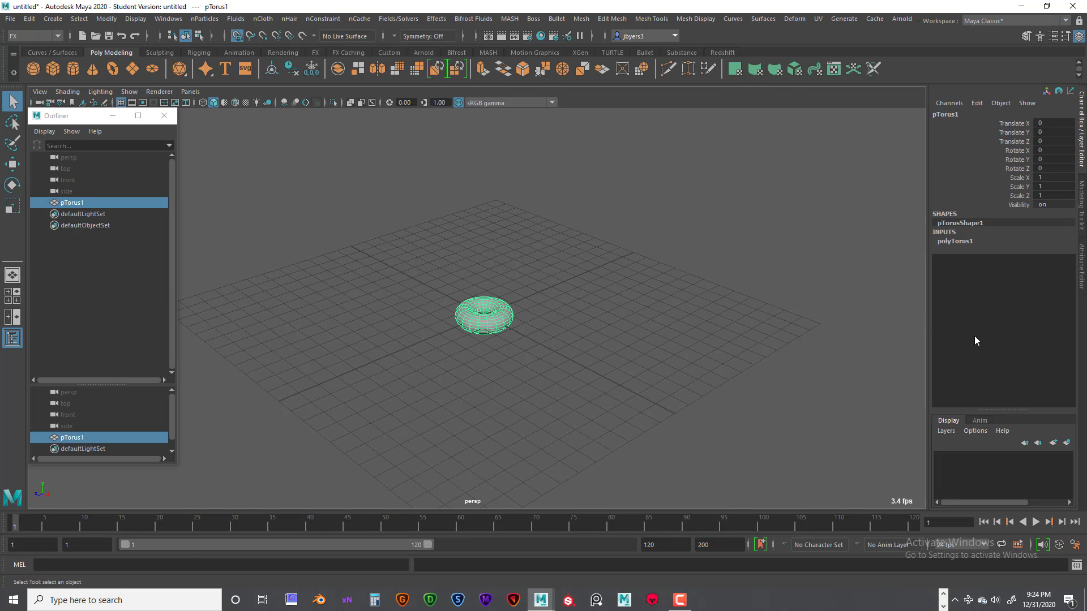
click(970, 242)
click(1022, 252)
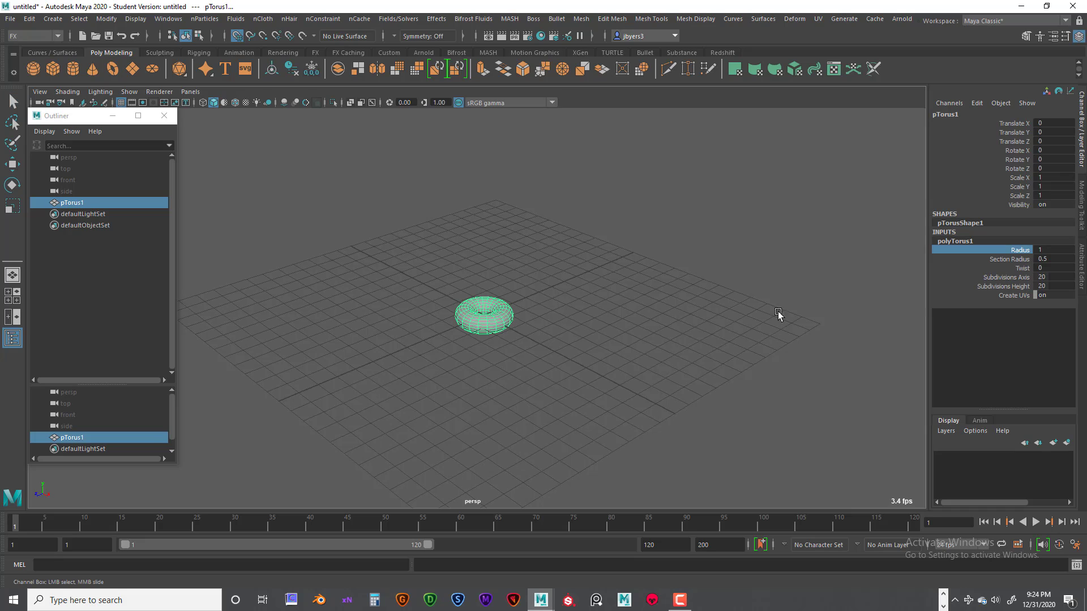
middle_drag(779, 313, 708, 321)
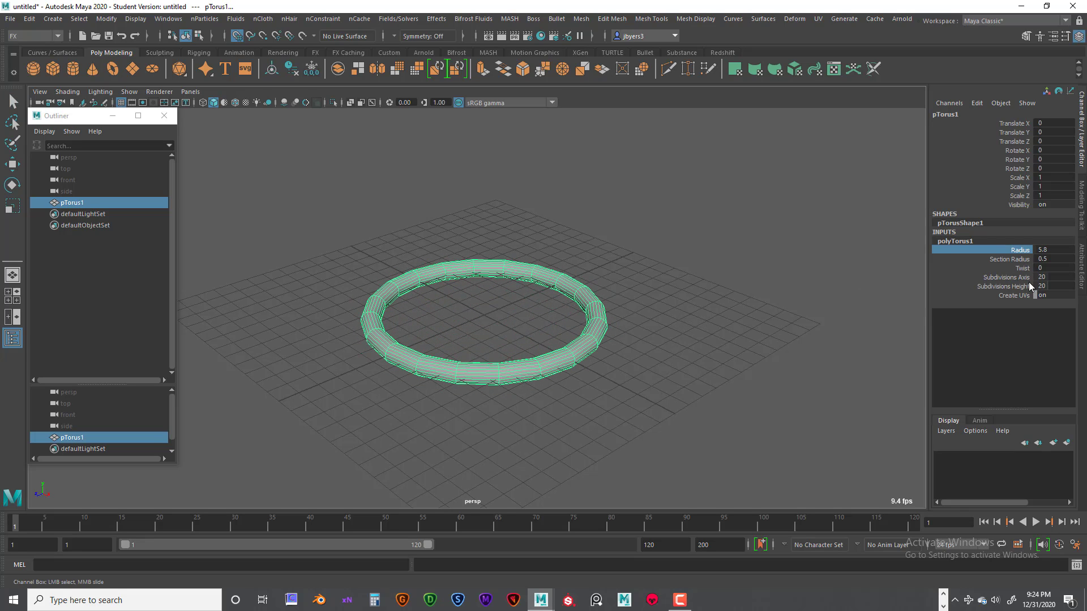
- Set the torus's axis subdivisions to 43 and height subdivisions to 29
click(1009, 278)
middle_drag(842, 301, 790, 297)
click(986, 289)
alt+drag(790, 297, 633, 285)
- Create a legacy-particle Emit from Object emitter on the torus, with type Surface, rate 100 and speed 1
key(space)
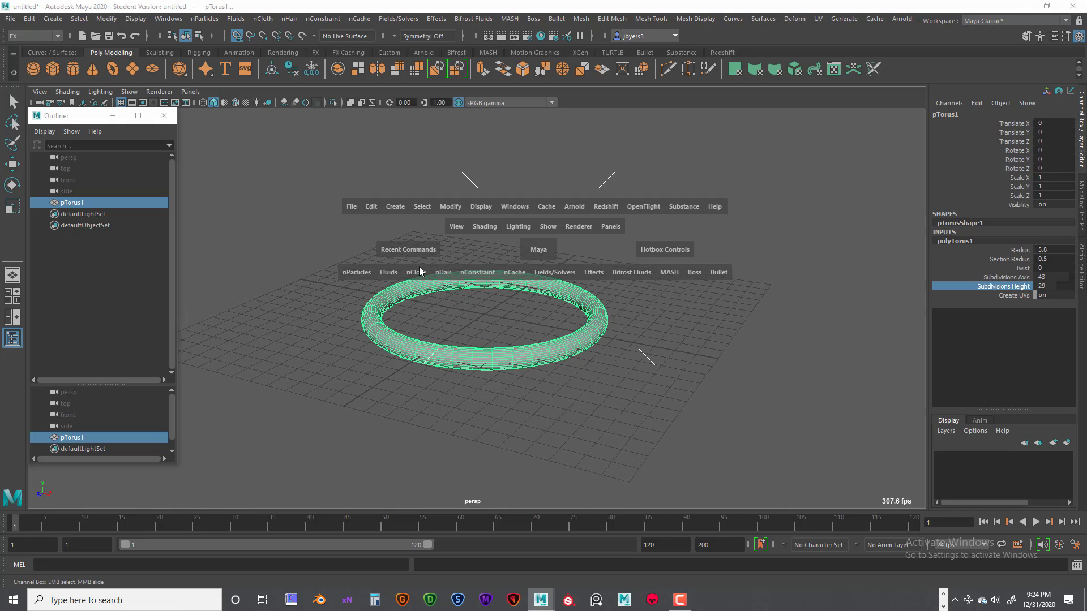
click(371, 276)
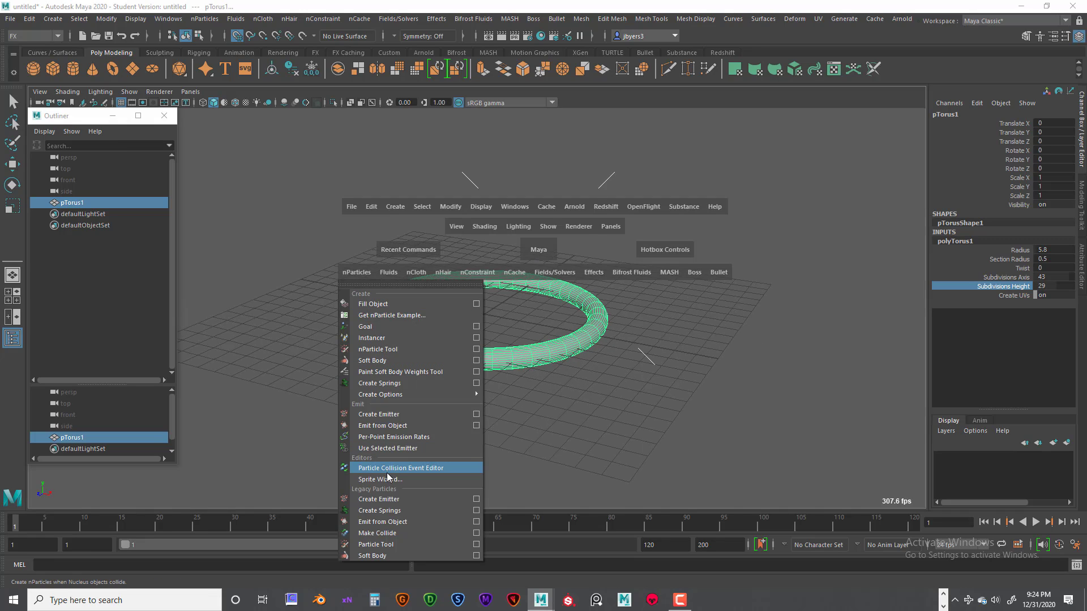
click(476, 522)
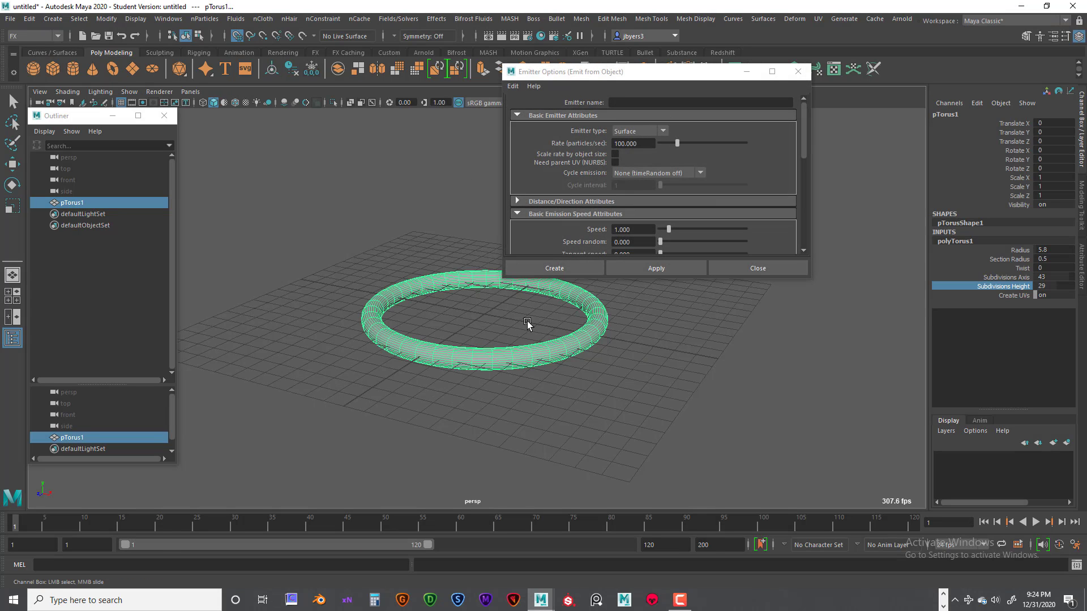
click(556, 268)
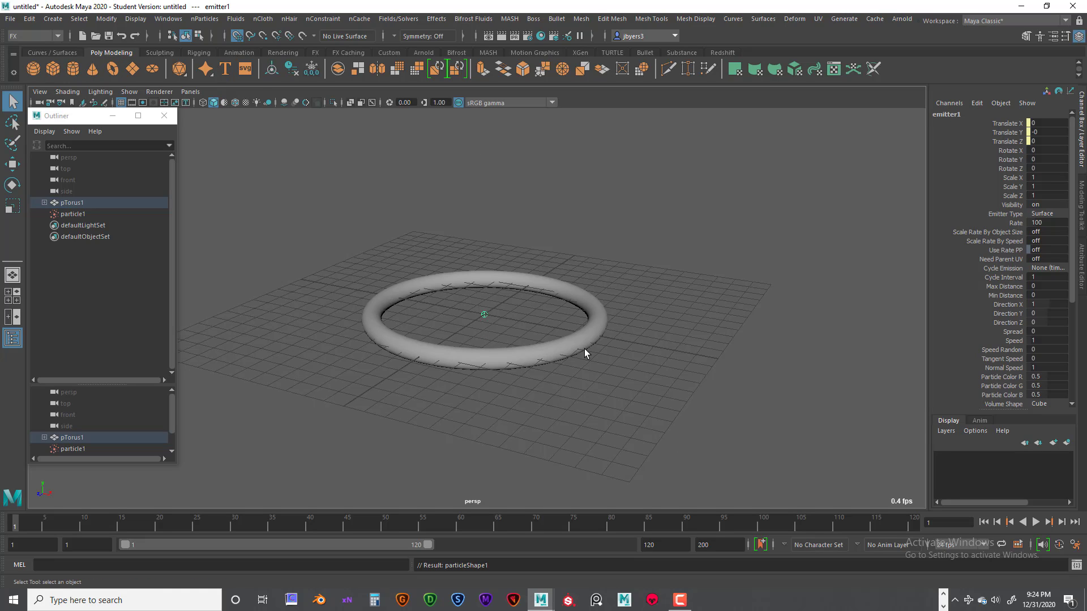
- Play the simulation briefly to preview the emission, stop it, and set the playback range's end frame to 300
click(1035, 523)
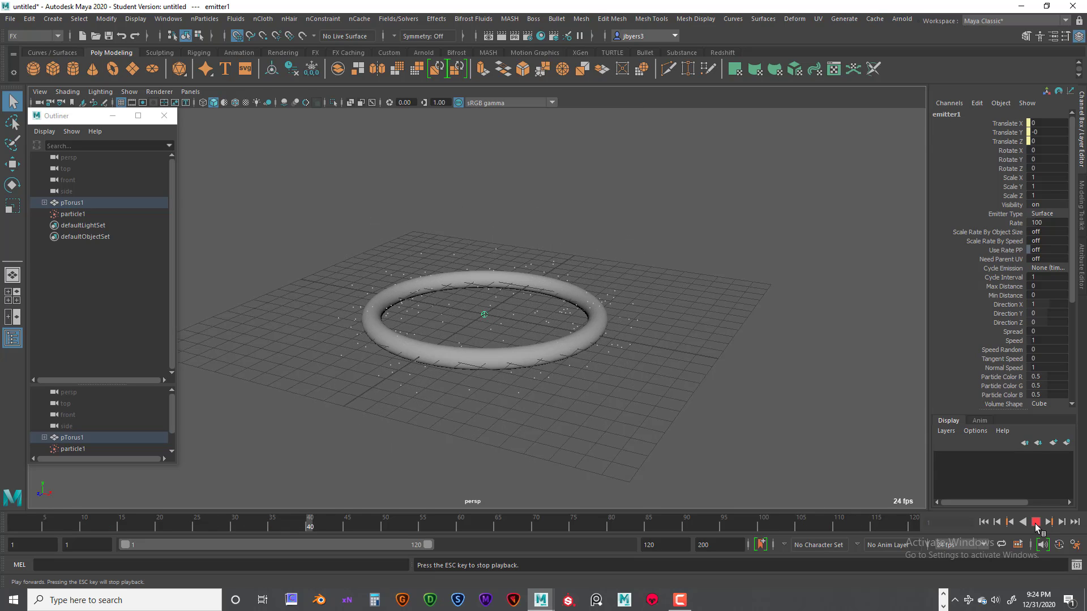
click(1036, 527)
double_click(651, 544)
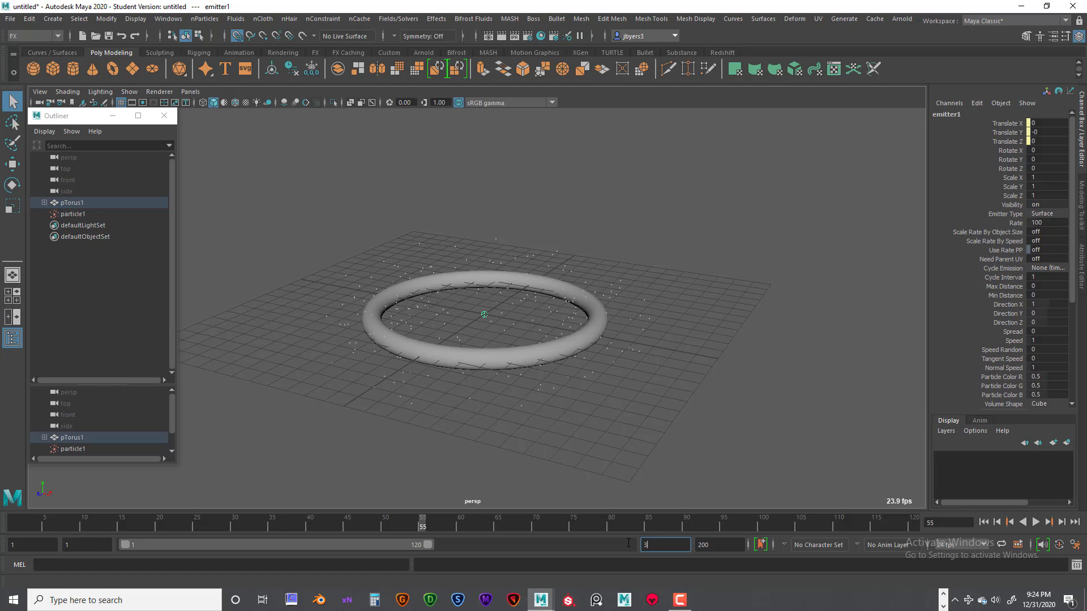
text(300)
key(Return)
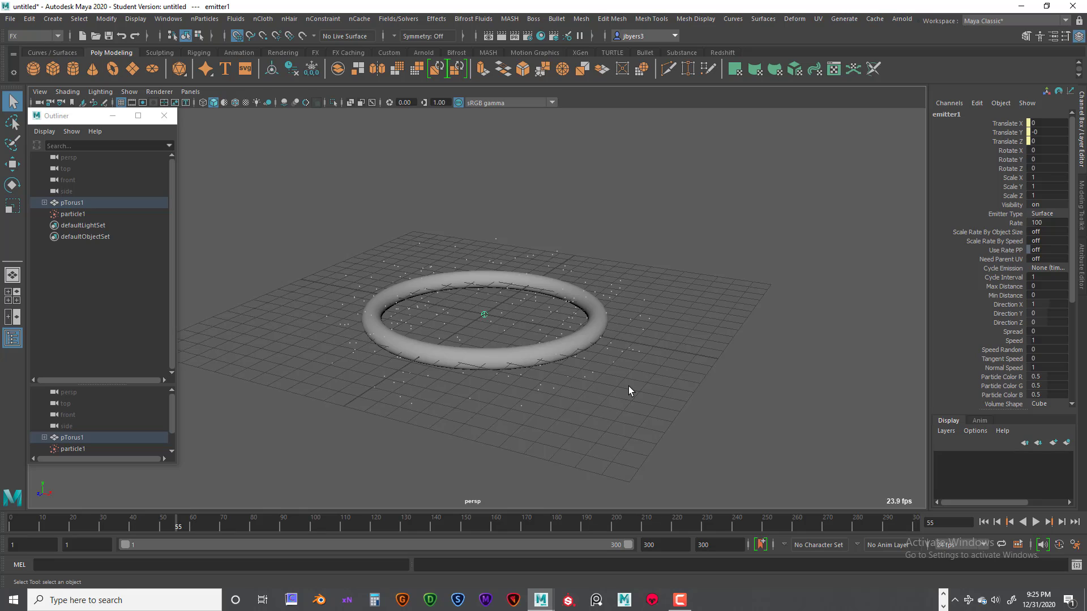
- Set the torus emitter's rate to 1000 particles per second
key(ctrl+a)
scroll(1002, 227, up, 5)
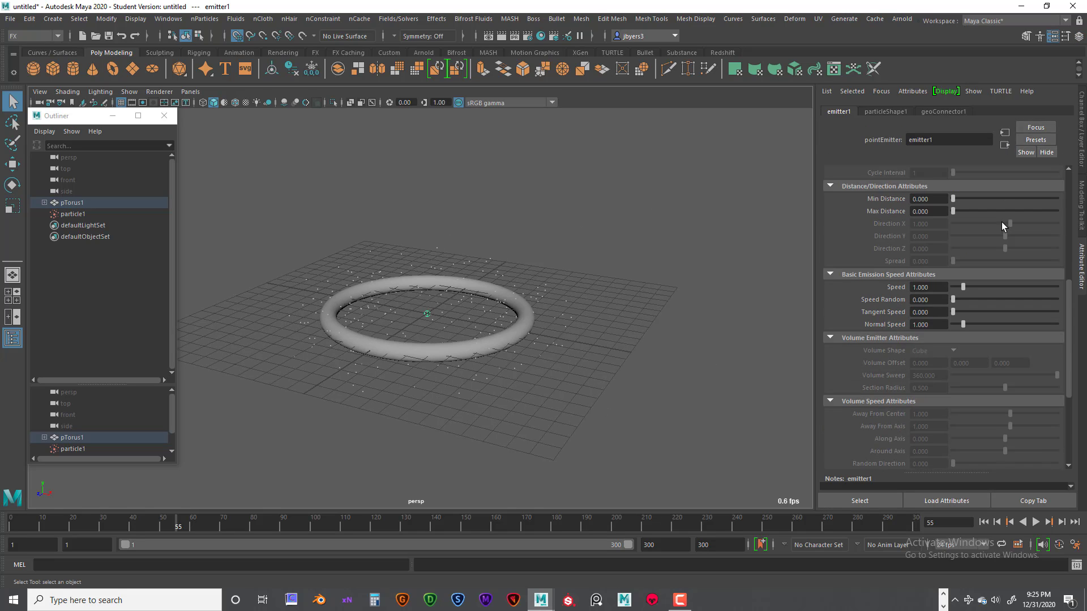
scroll(951, 323, down, 2)
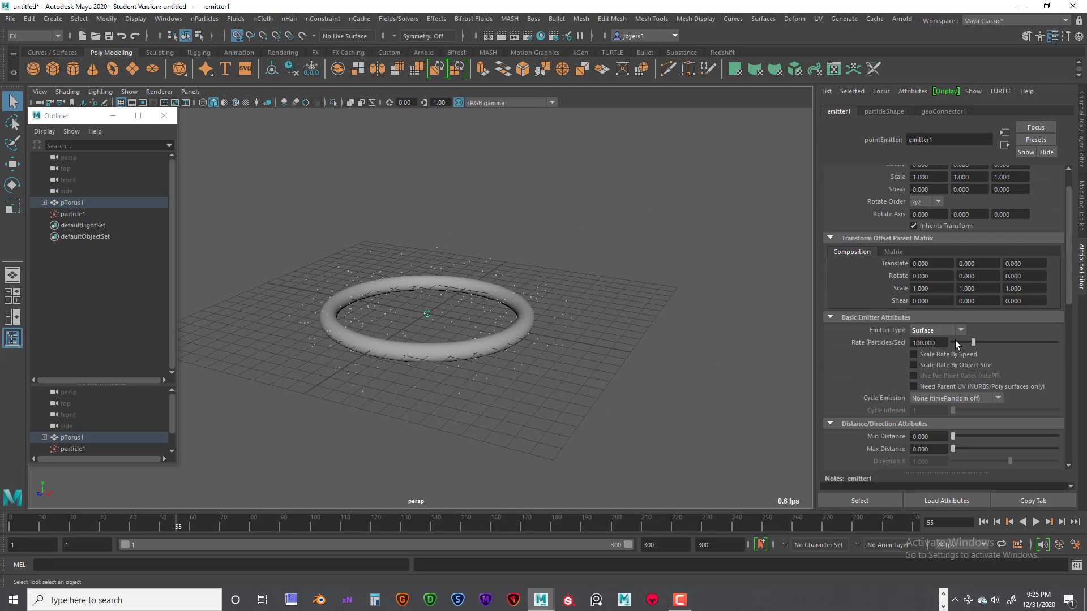
click(923, 342)
text(0)
key(Return)
- Play the simulation twice from the first frame and examine how the particles spread around the torus
click(984, 522)
click(1035, 522)
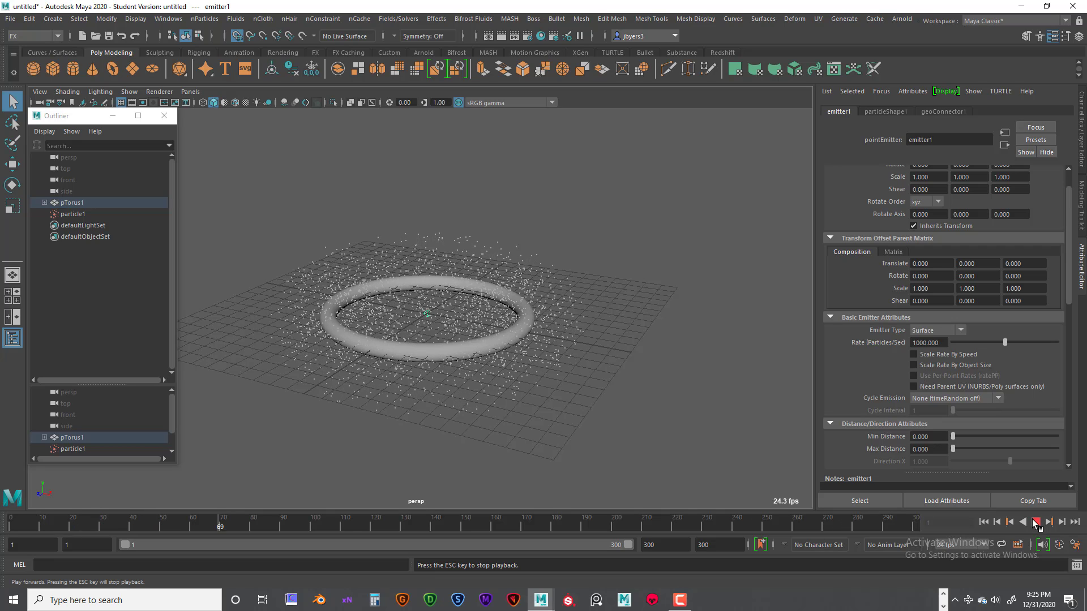
click(1036, 522)
scroll(969, 386, down, 5)
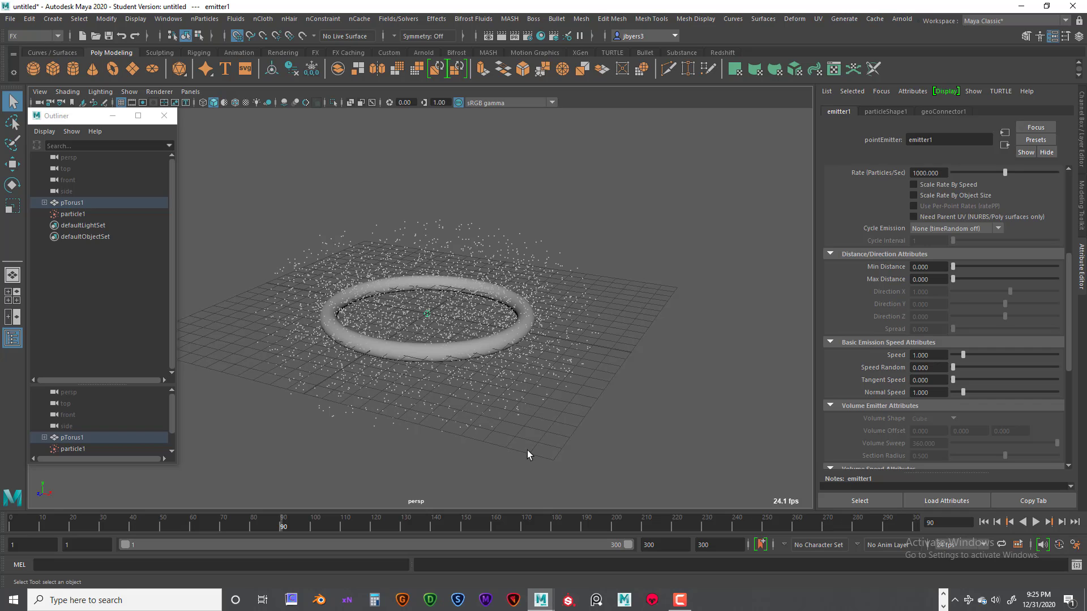
click(983, 522)
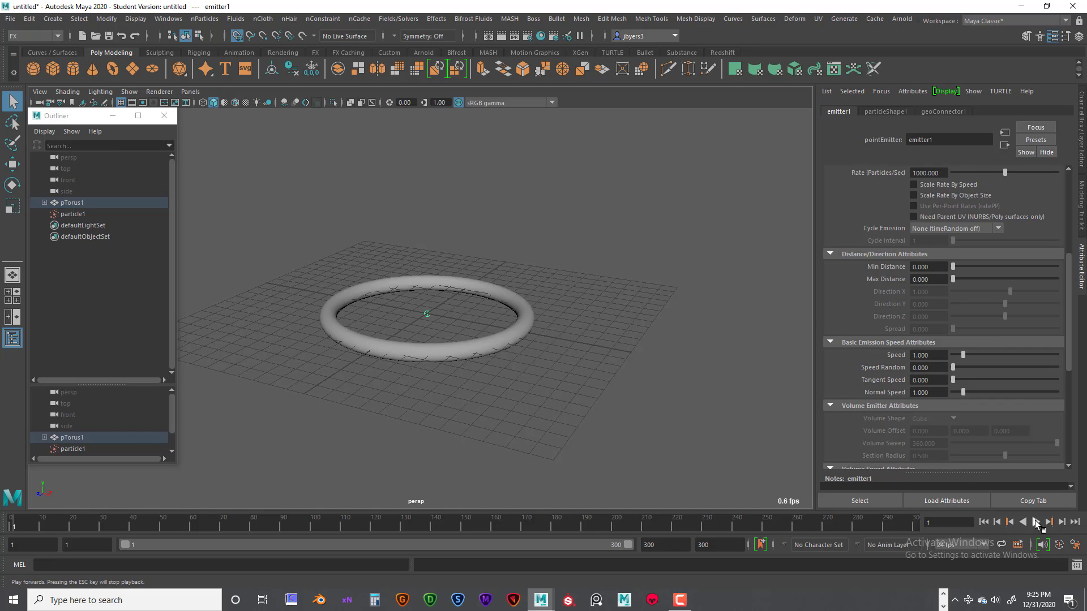
click(1036, 522)
click(1036, 522)
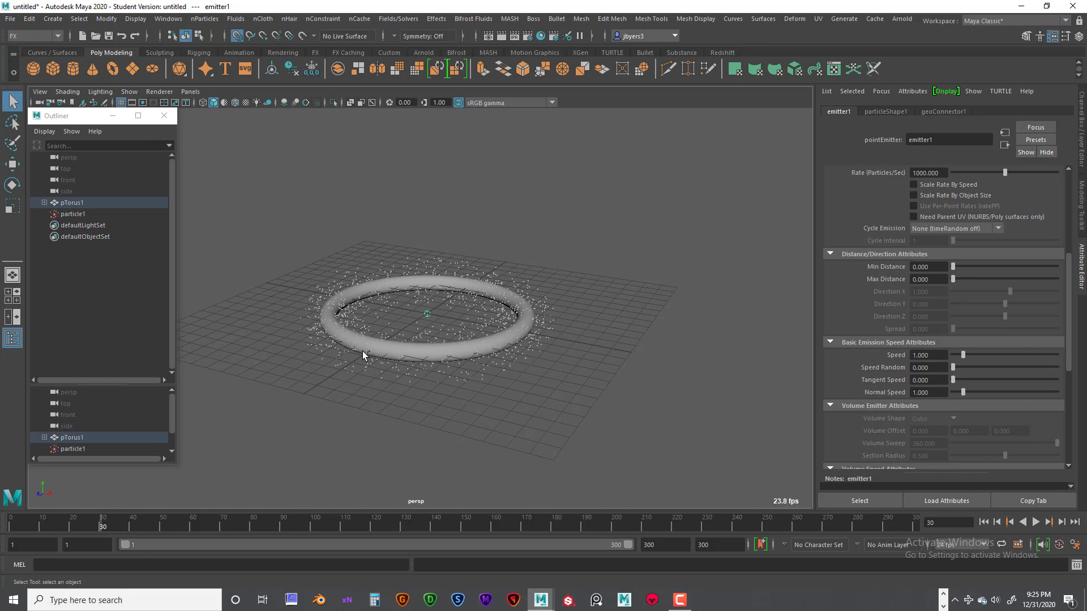
mouse_move(459, 340)
alt+mouse_down()
mouse_move(433, 321)
mouse_move(452, 337)
alt+mouse_up()
click(516, 350)
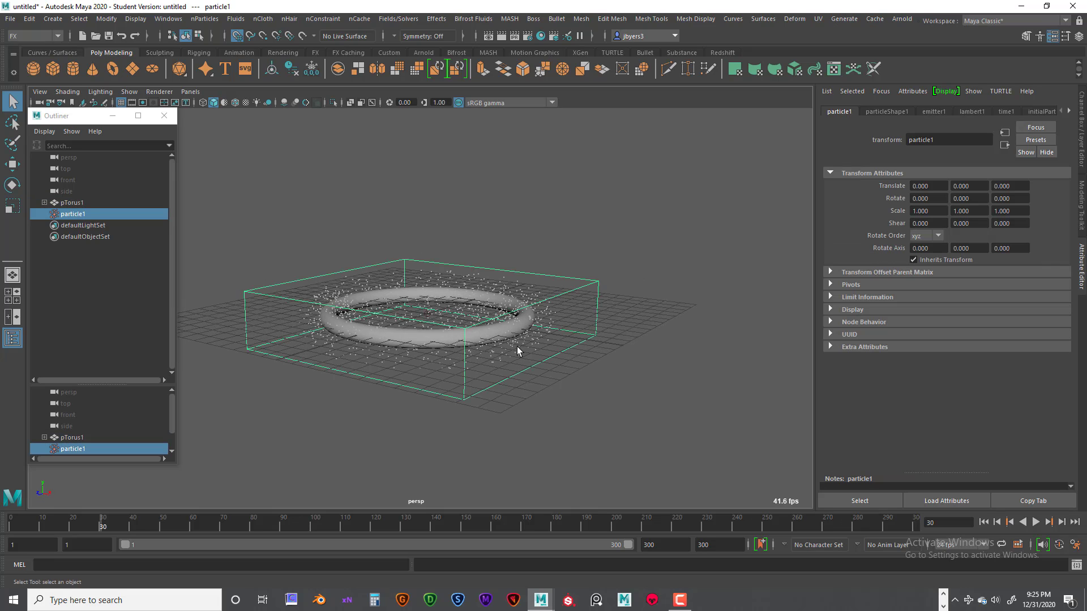
alt+drag(544, 342, 494, 363)
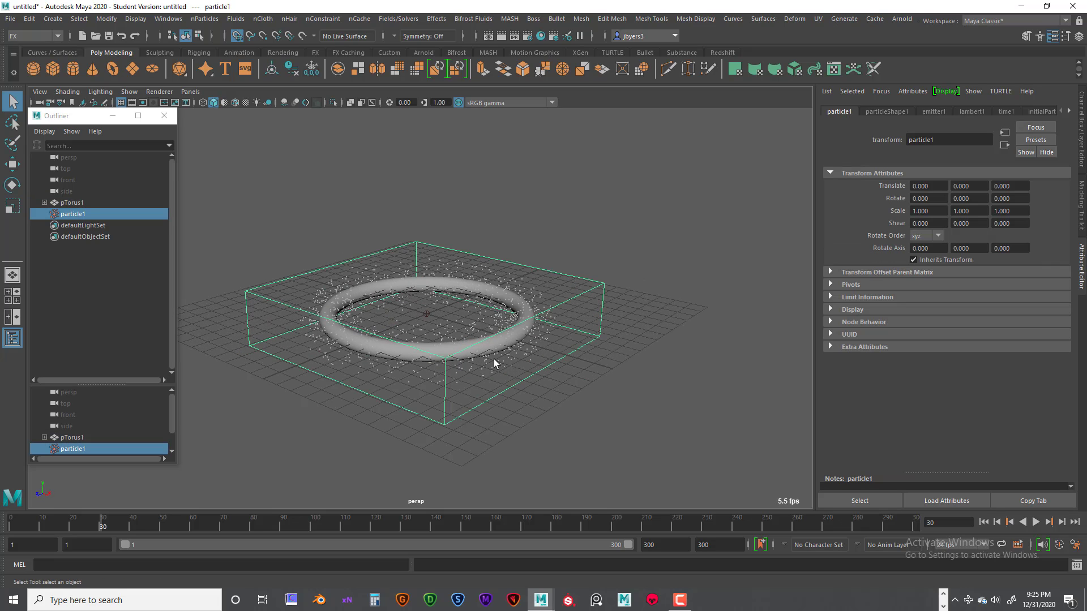
- Hide the torus by setting its visibility to off
click(80, 201)
click(44, 202)
click(73, 213)
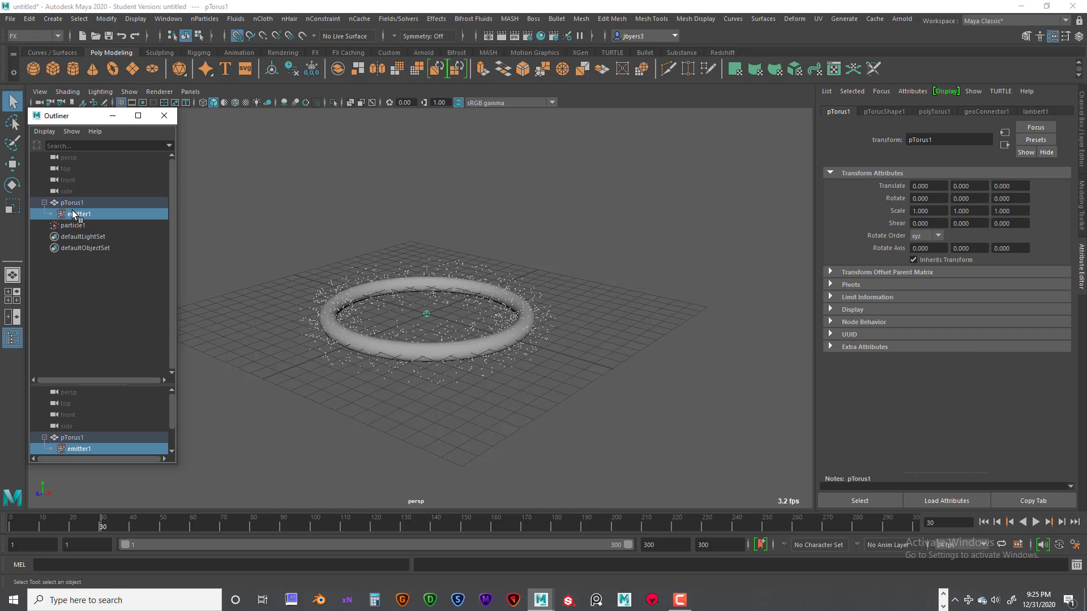
click(72, 204)
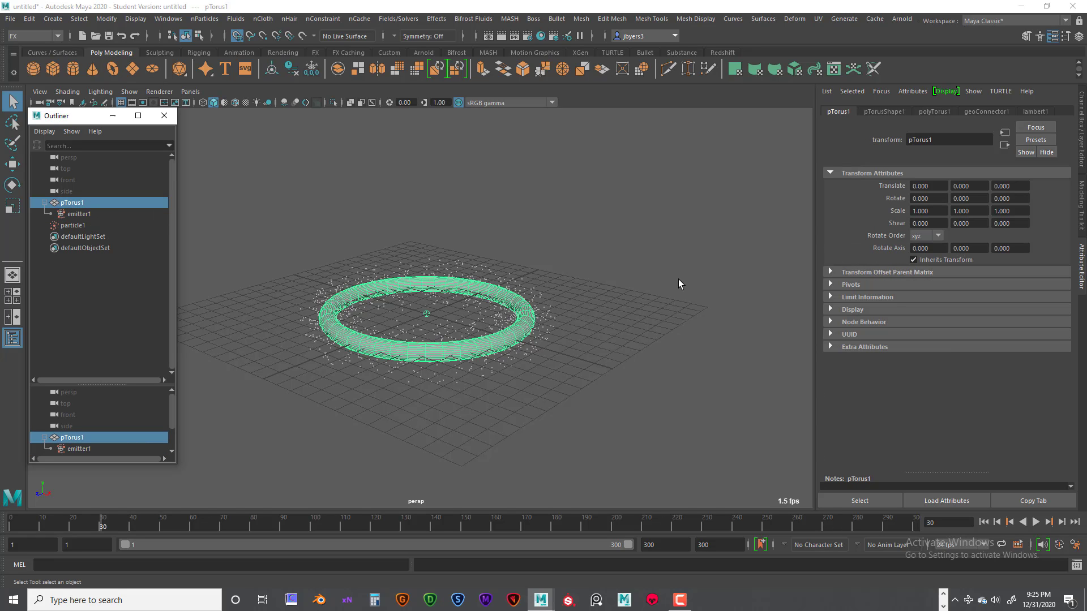
key(space)
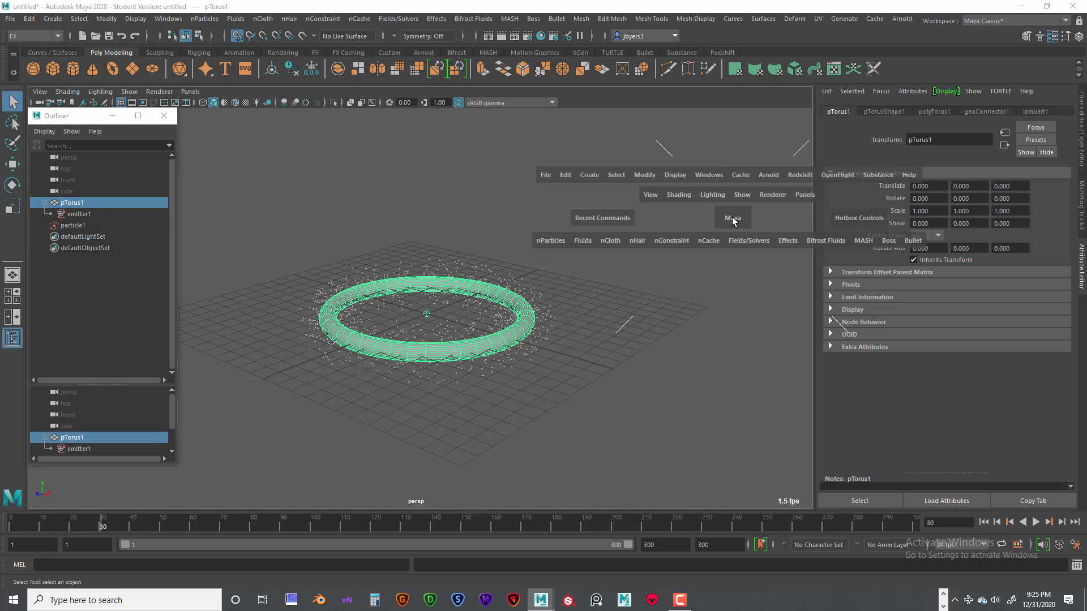
key(ctrl+a)
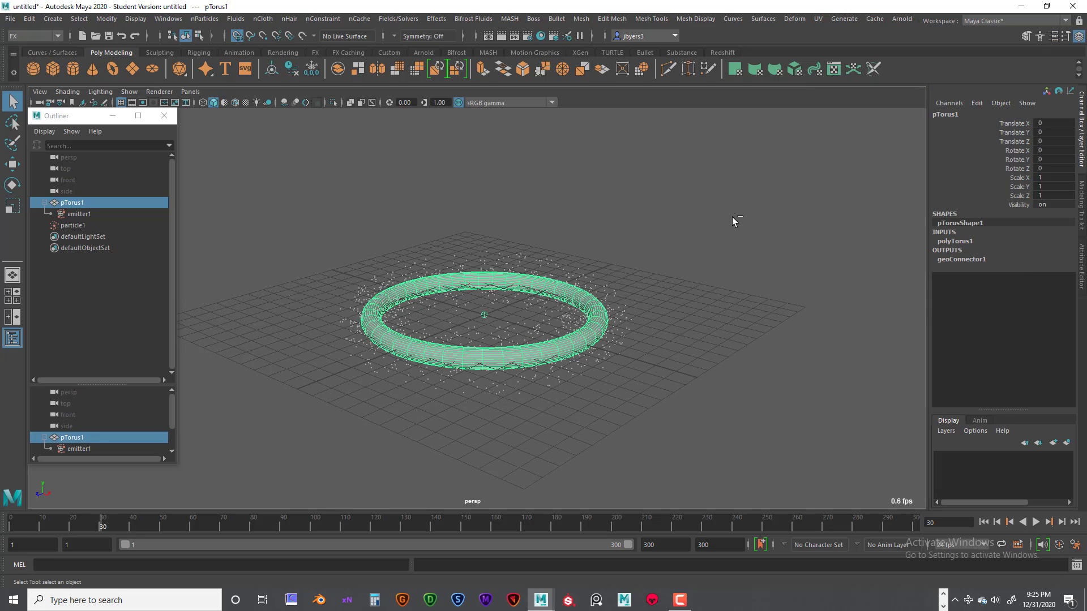
double_click(1046, 204)
key(Return)
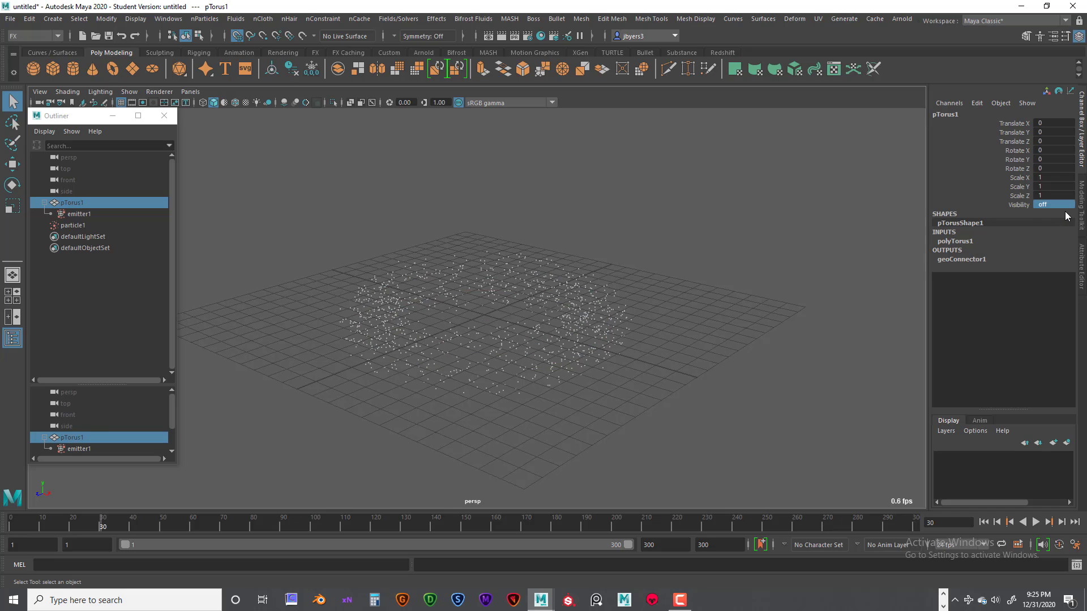
- Replay the simulation from the first frame to examine the emitted particles without the torus, then inspect them up close
click(984, 523)
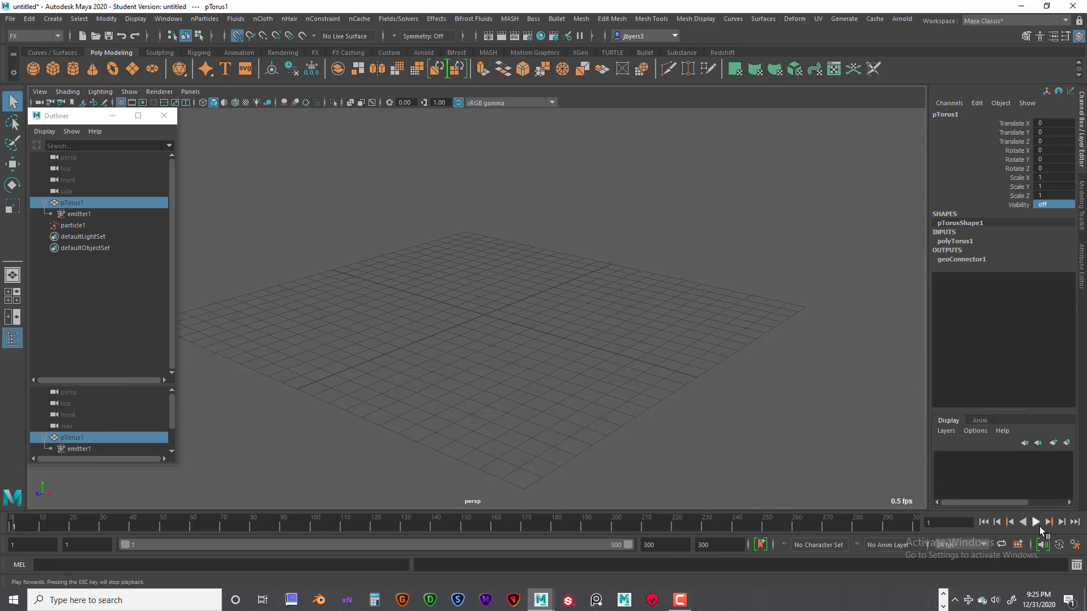
click(1035, 523)
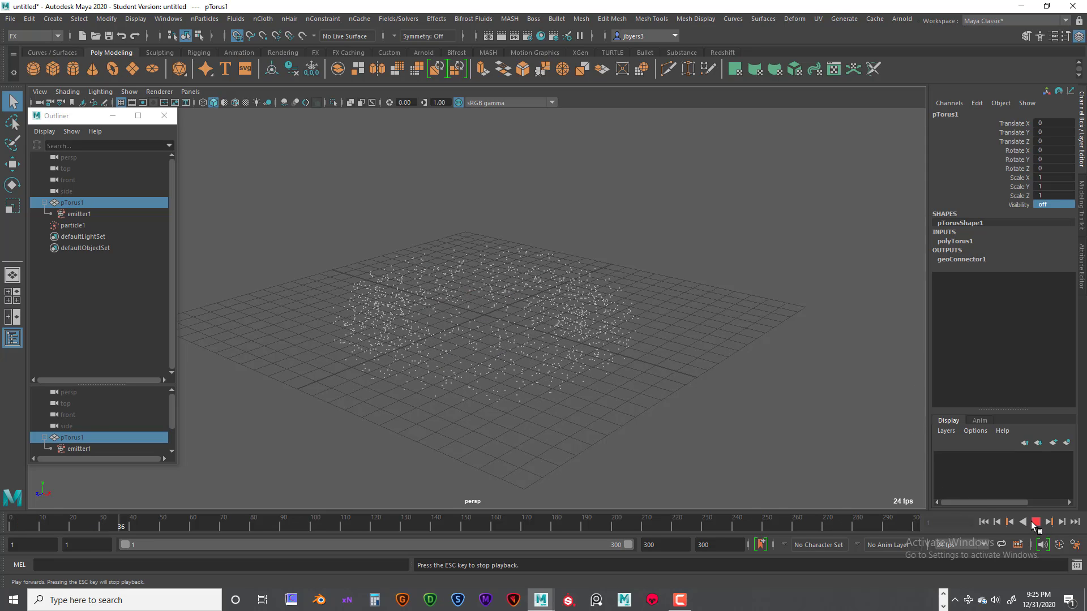
click(1036, 522)
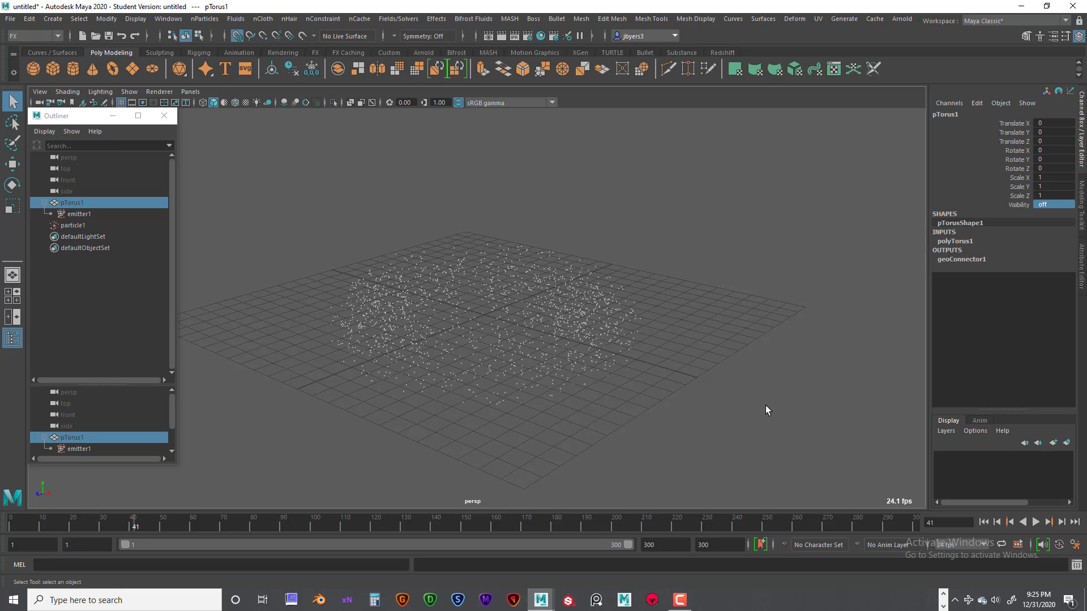
click(983, 523)
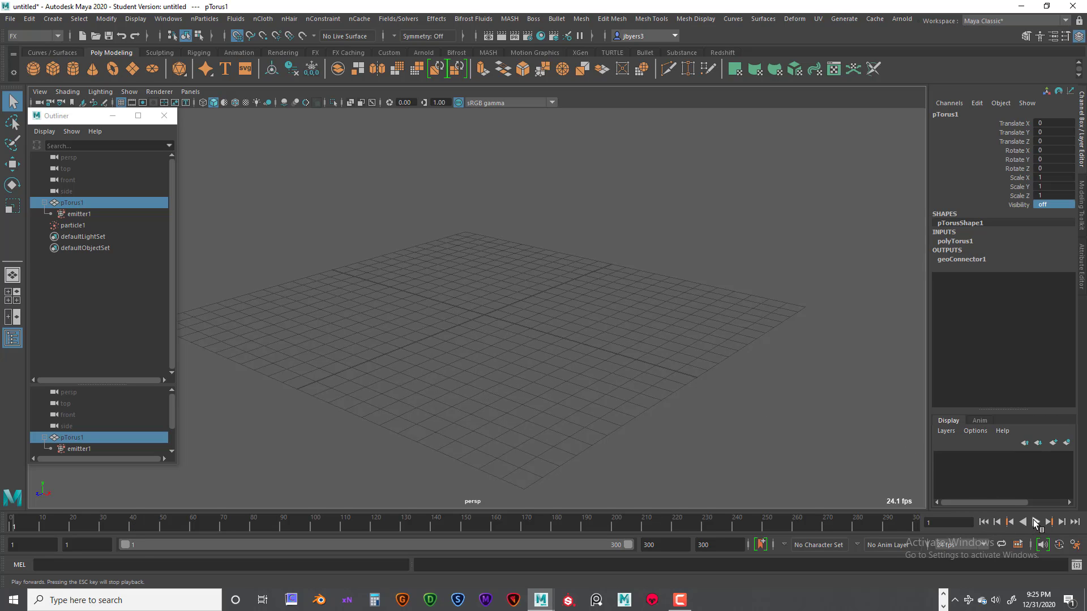
click(1035, 522)
key(Escape)
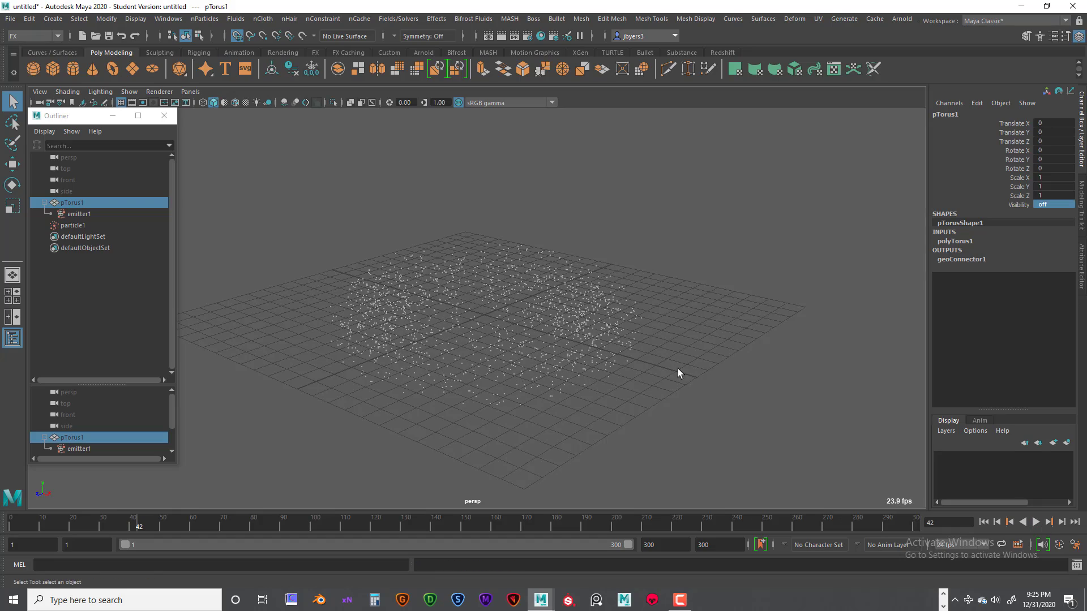
mouse_move(675, 358)
alt+mouse_down()
mouse_move(719, 335)
mouse_move(674, 351)
alt+mouse_up()
scroll(674, 352, up, 3)
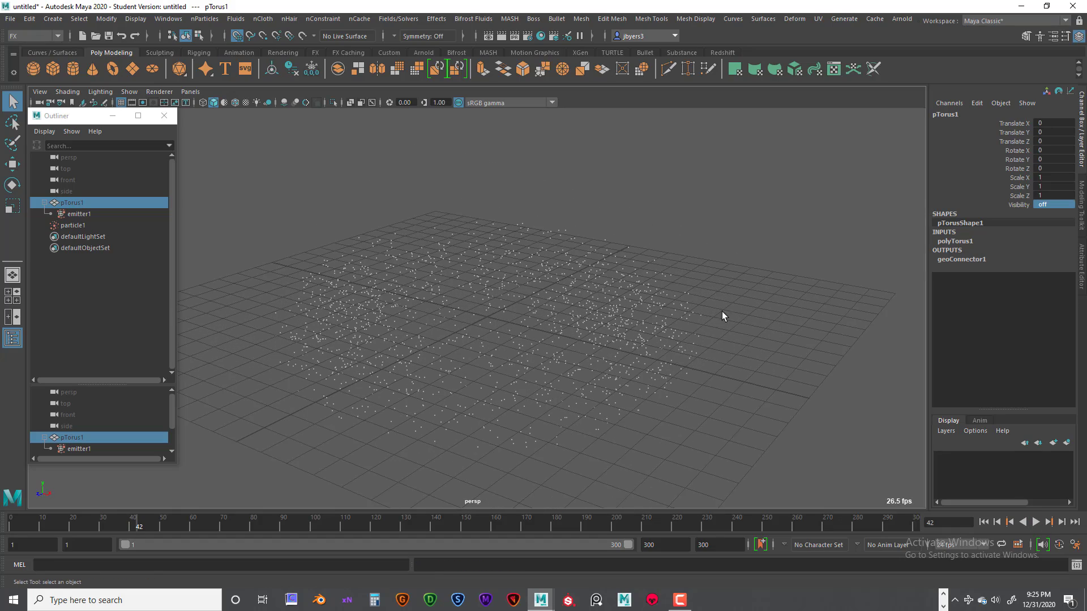
- Show the torus again by setting its visibility to on
middle_drag(1044, 207, 830, 214)
double_click(1052, 205)
text(on)
key(Return)
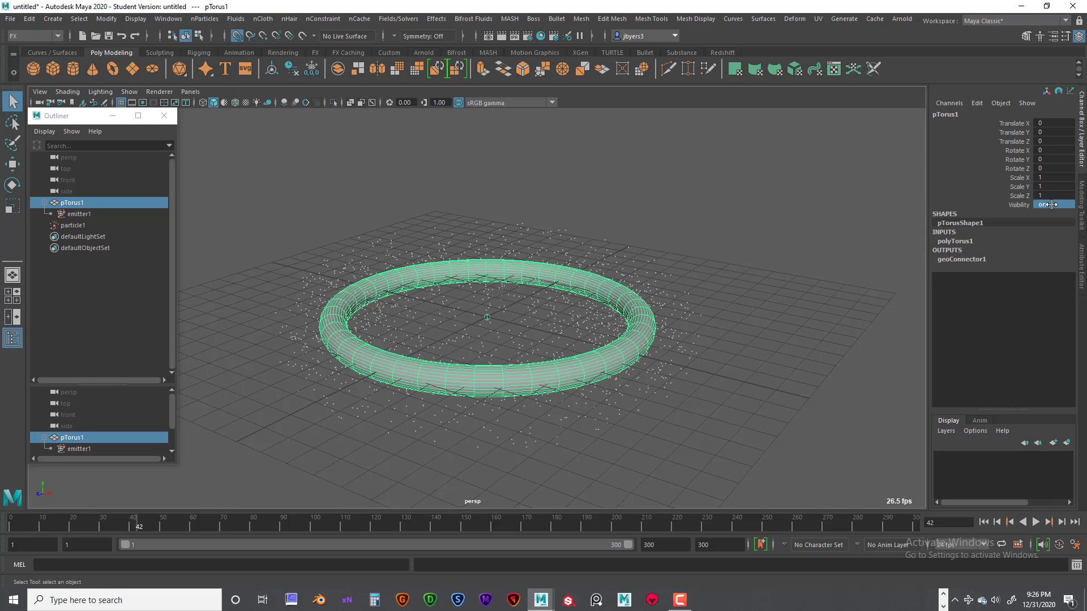
- Replay the simulation from the first frame with the torus visible and examine the emitted particles
alt+drag(668, 342, 704, 337)
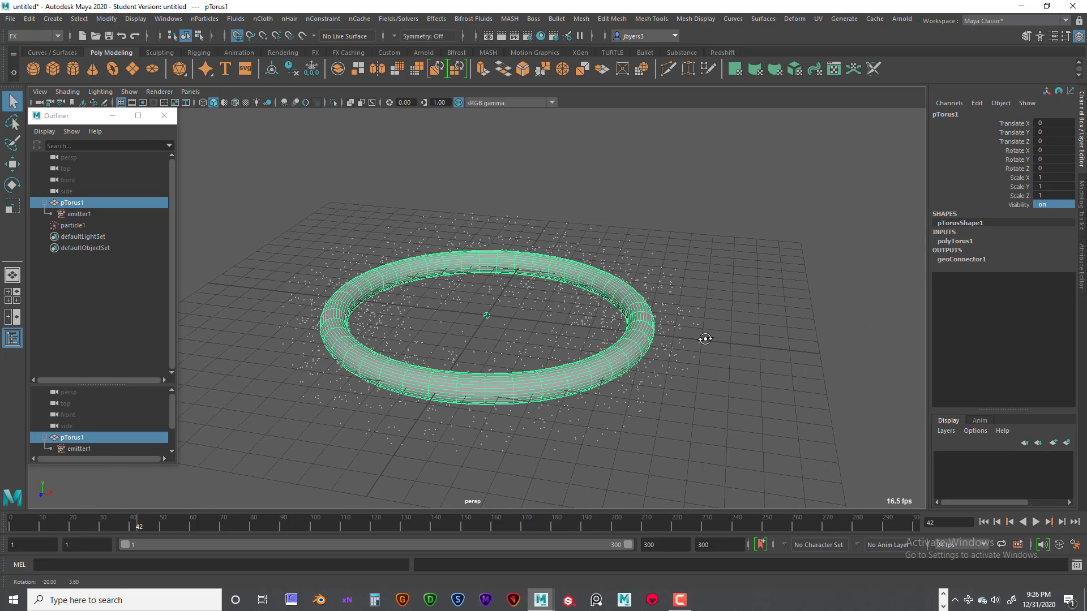
click(984, 522)
click(1036, 522)
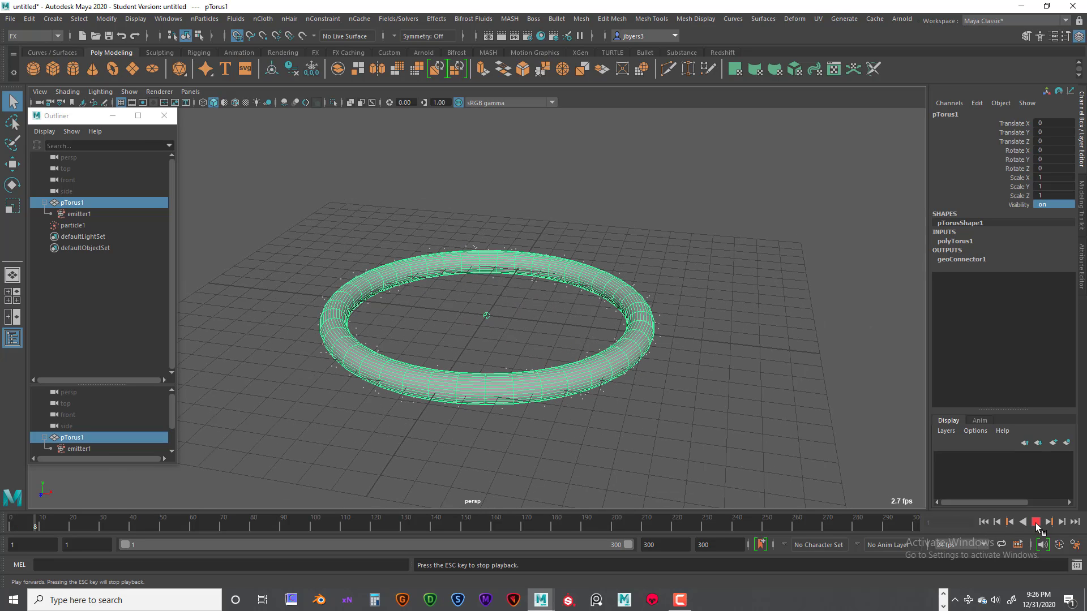
click(1036, 522)
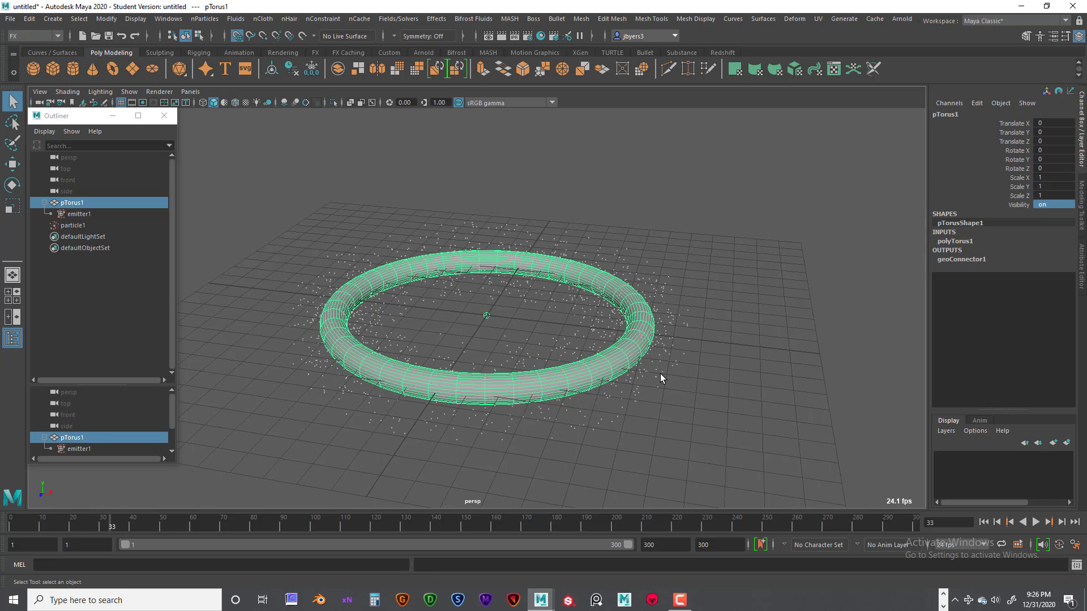
- Add a gravity field to the particles emitted from the torus
alt+drag(660, 373, 613, 325)
click(635, 260)
key(space)
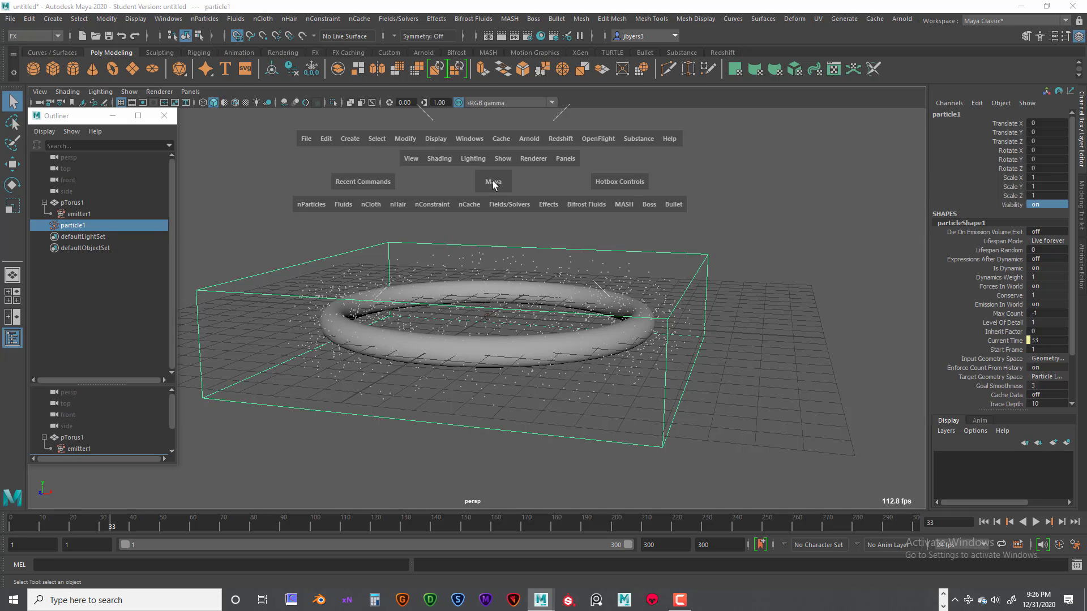
click(511, 205)
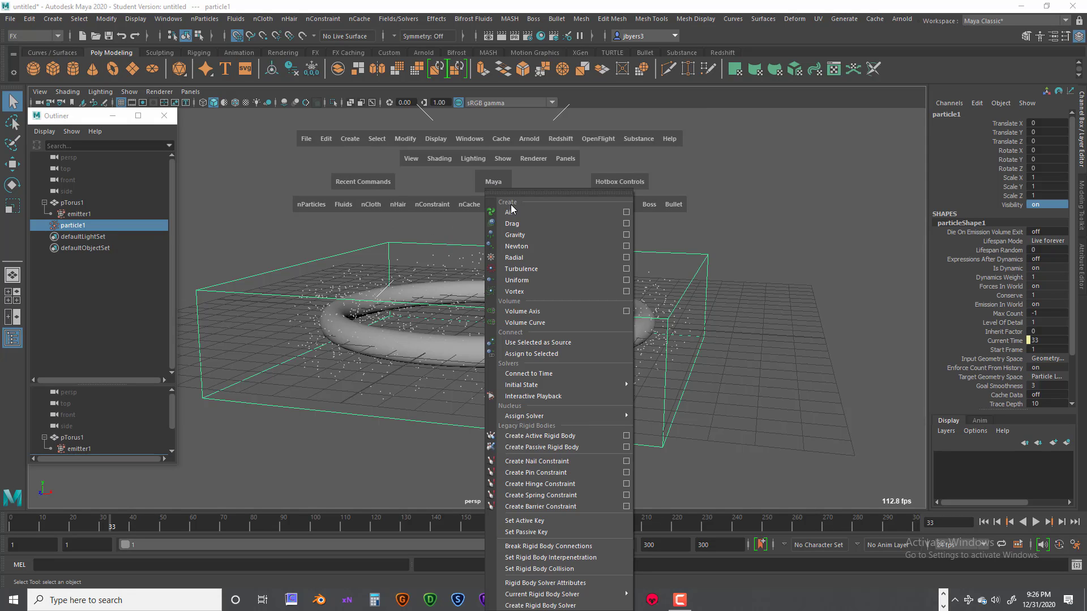
click(515, 235)
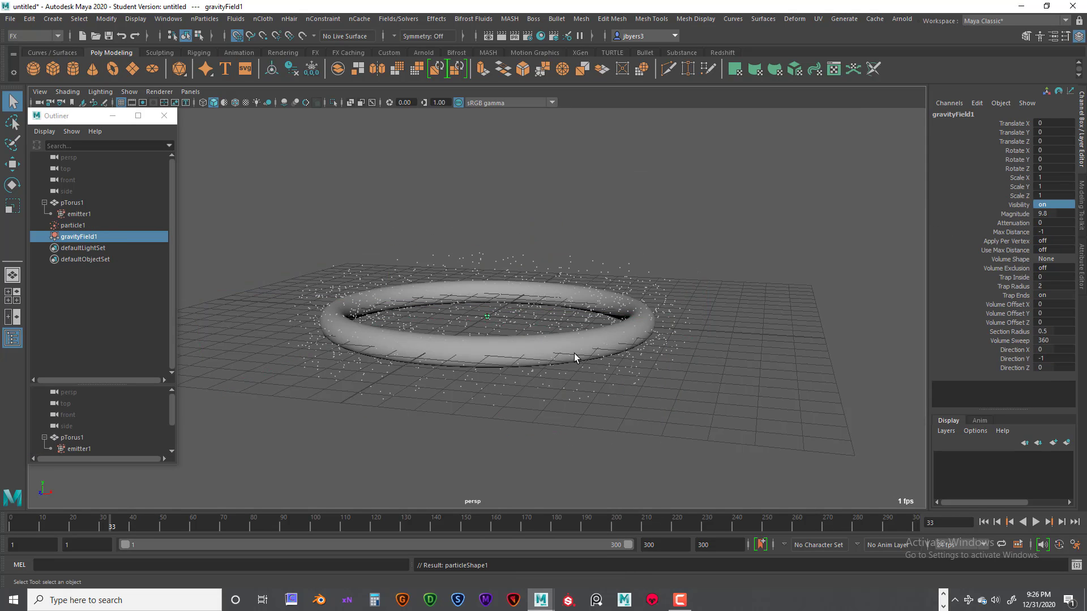
- Play the simulation from the first frame and examine how gravity affects the torus particles
click(983, 522)
click(1036, 524)
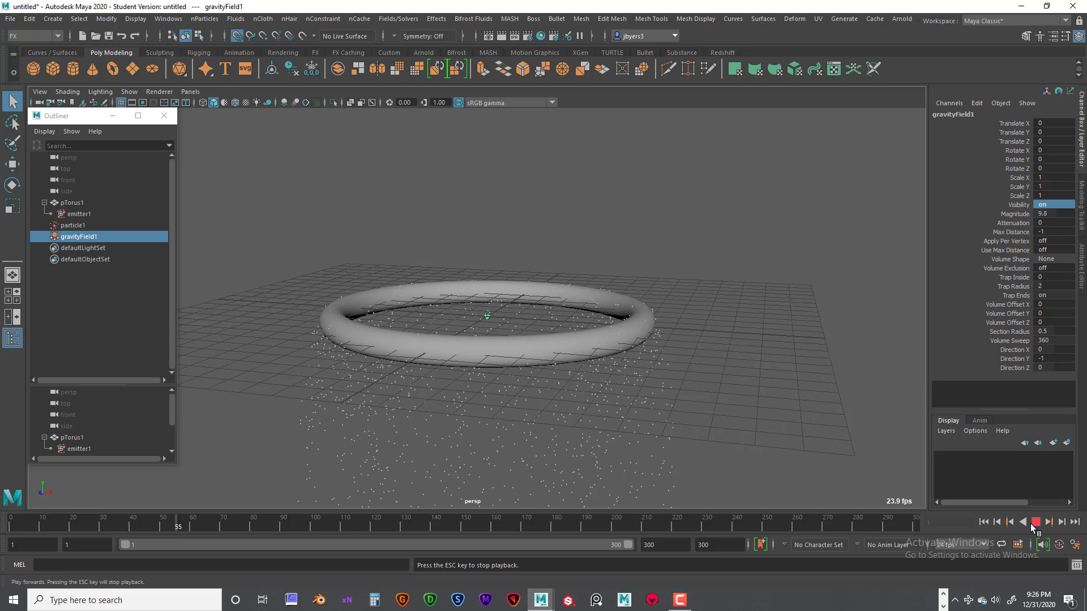
click(1036, 522)
alt+drag(612, 375, 617, 330)
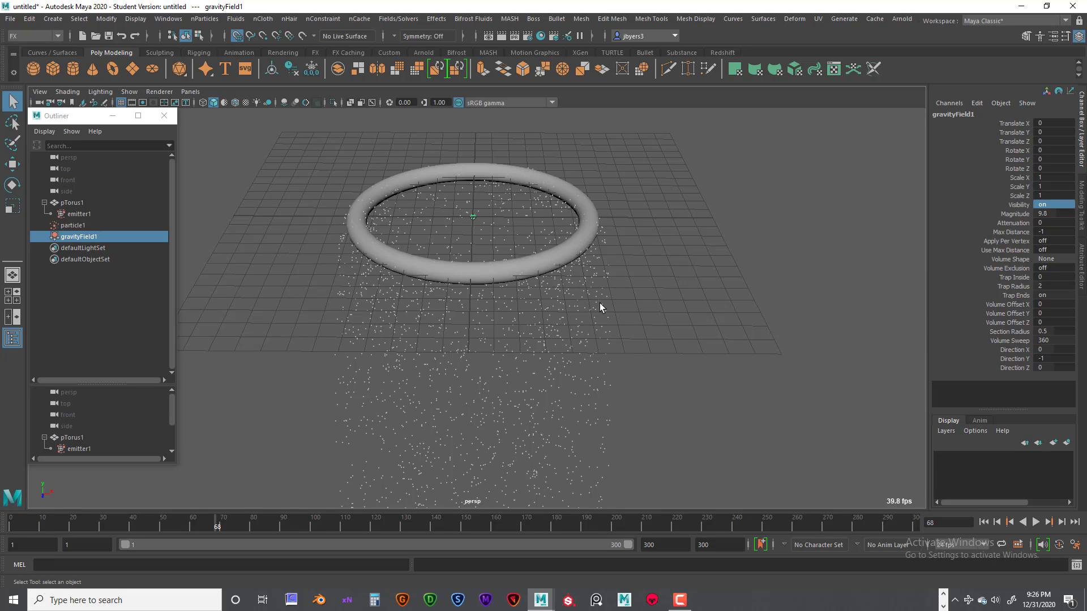
- Set the gravity field's Y direction to 1 in its attributes, test-playing the simulation along the way
key(ctrl+a)
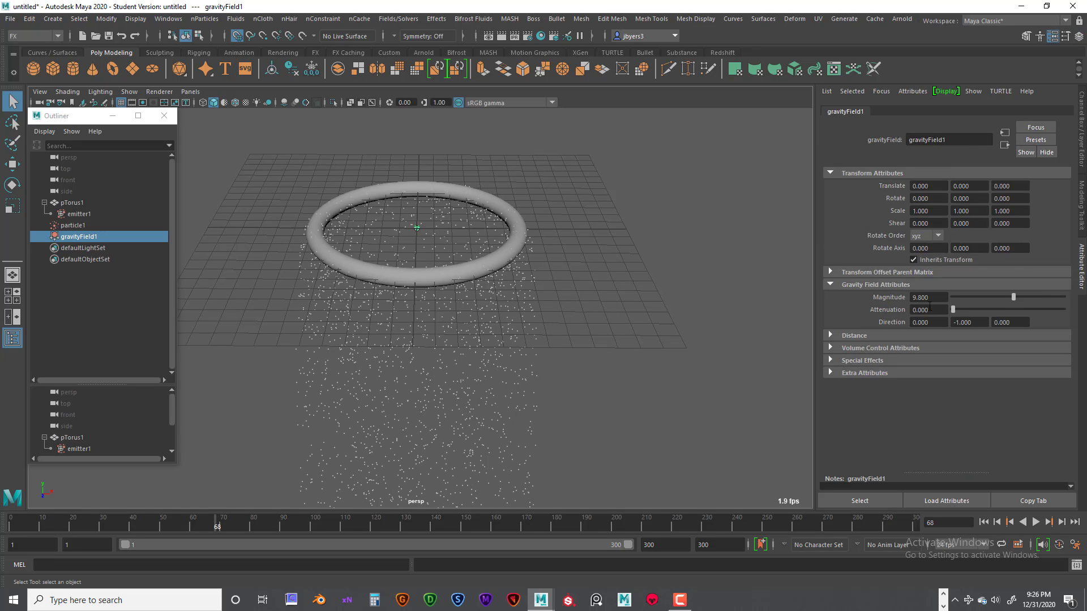
click(959, 322)
click(983, 522)
click(1036, 522)
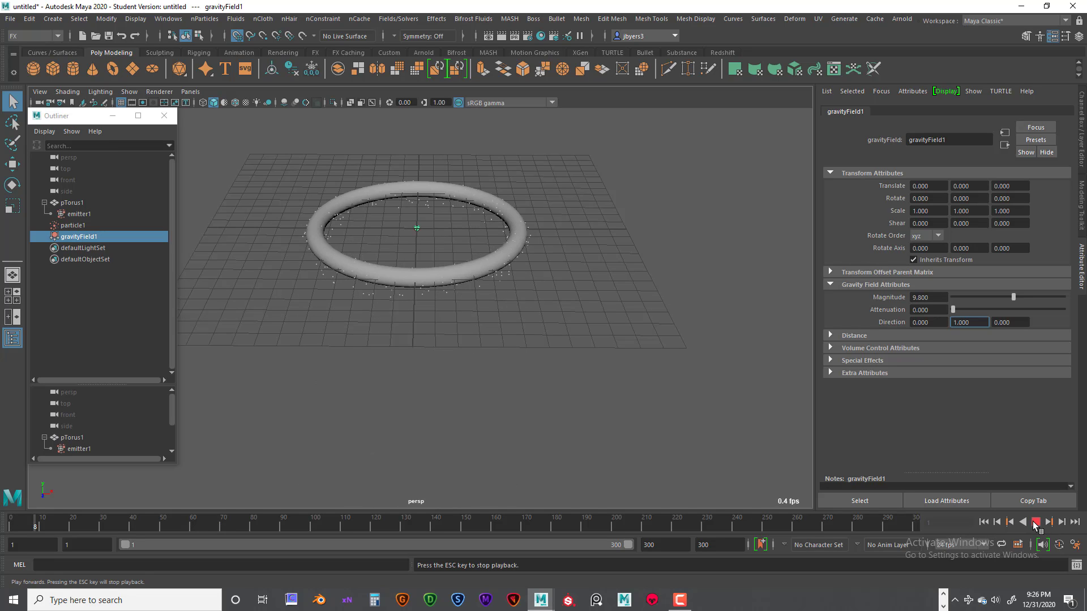
click(1037, 522)
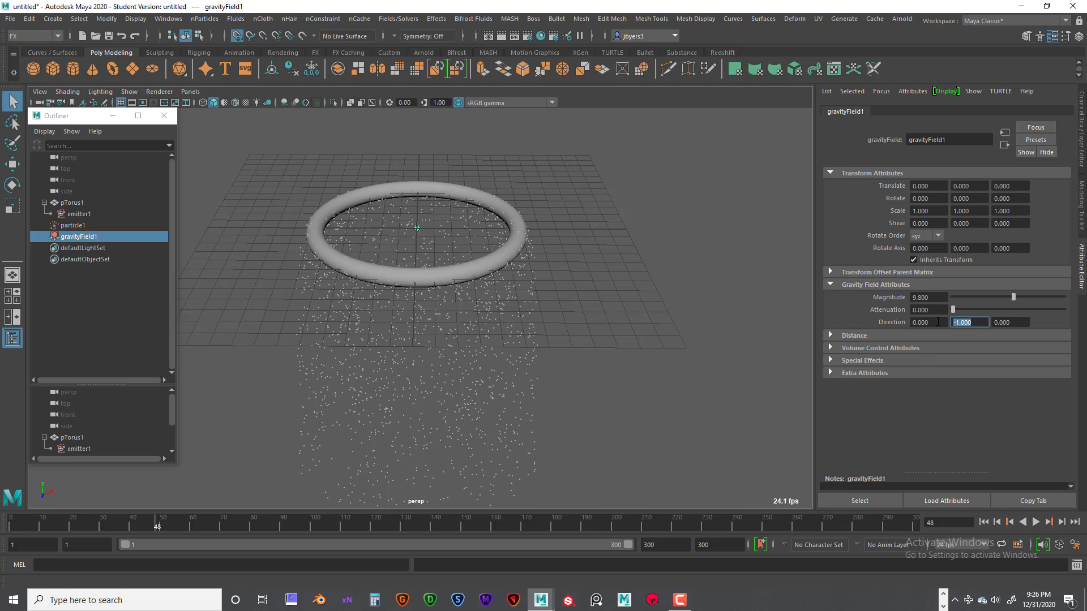
text(1)
key(Return)
- Replay the simulation from the first frame and examine the particle motion under the reversed gravity from several angles
click(984, 522)
click(1035, 522)
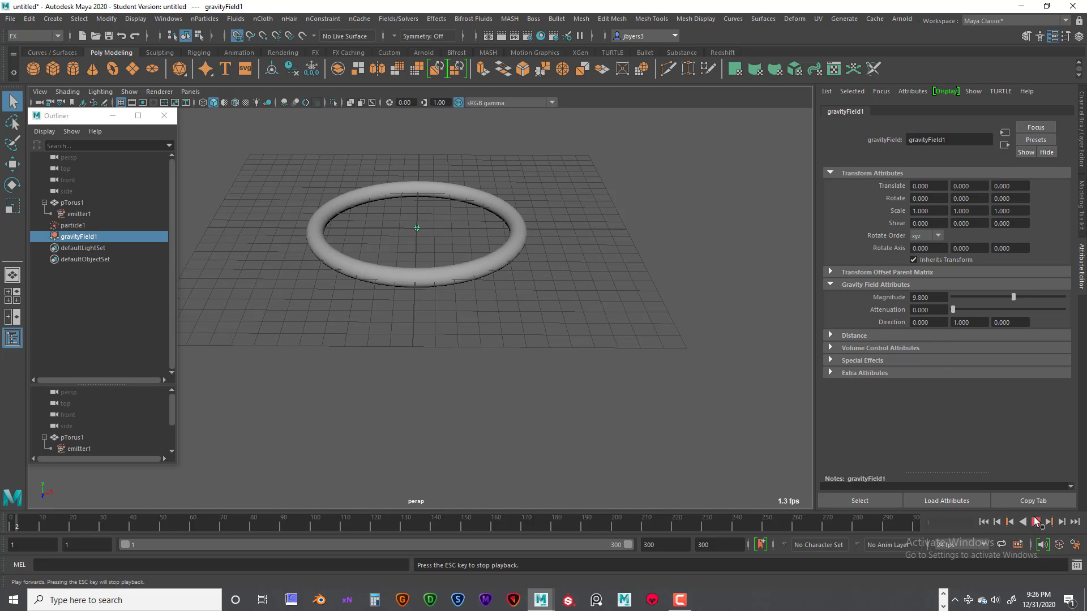
alt+drag(599, 324, 617, 374)
scroll(554, 390, down, 2)
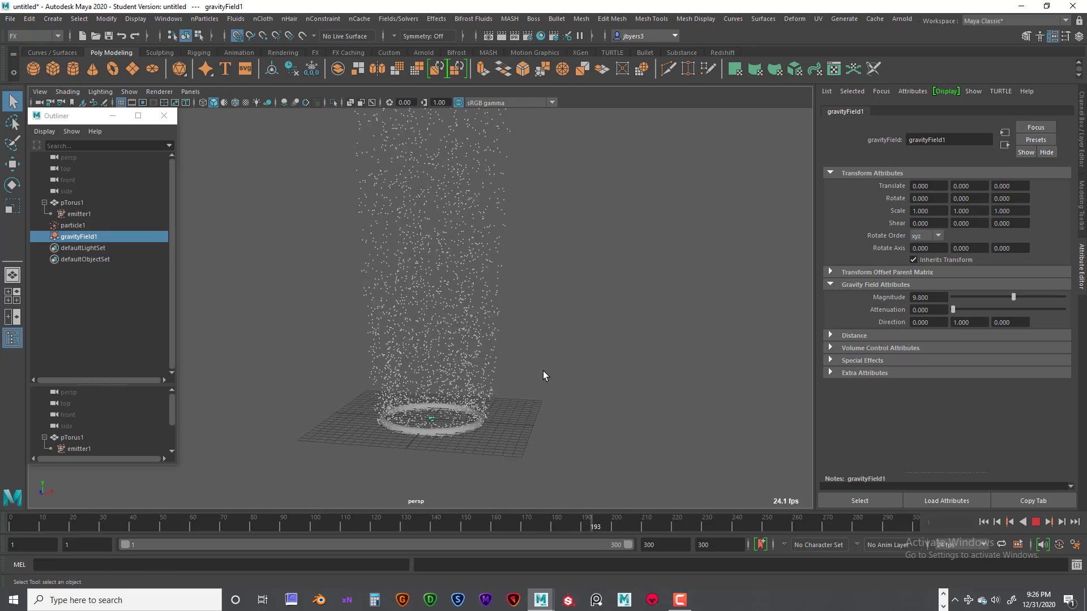
alt+drag(544, 375, 597, 372)
scroll(577, 346, up, 5)
alt+middle_drag(596, 370, 609, 389)
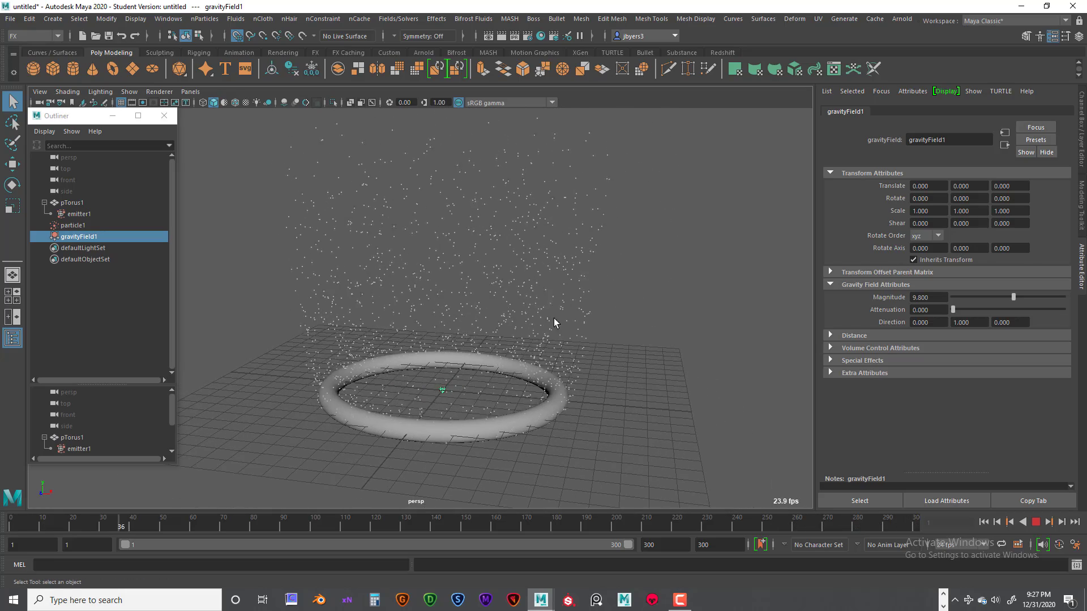
alt+middle_drag(616, 306, 613, 314)
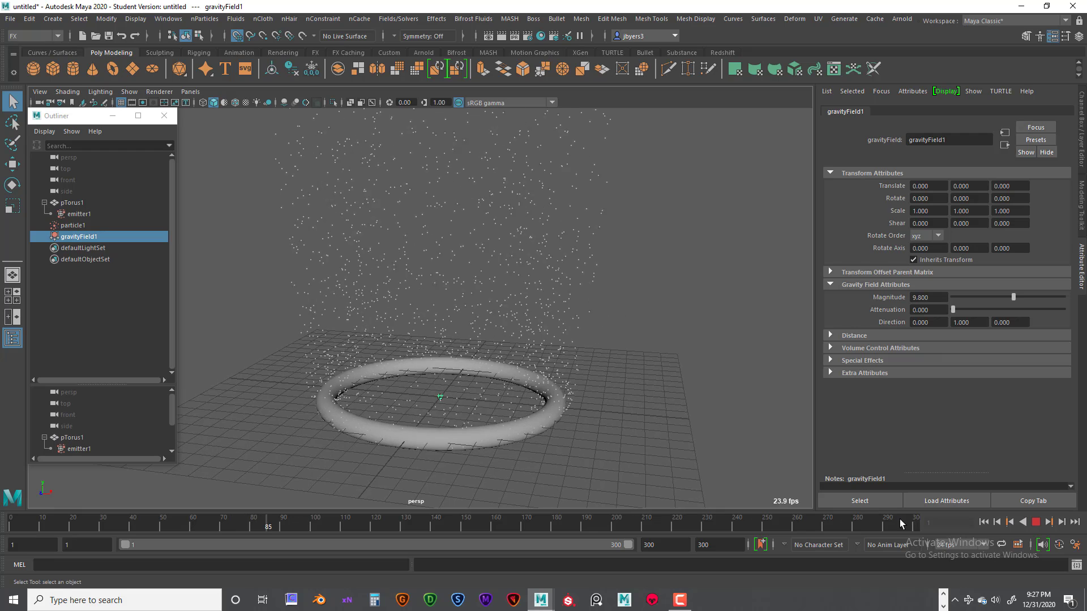
click(1036, 522)
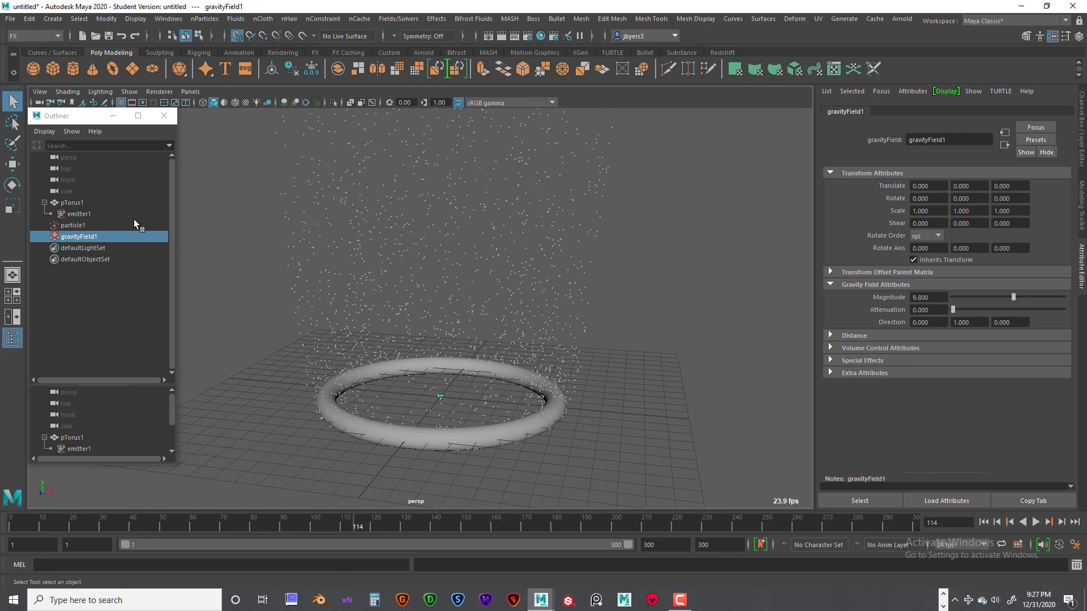
- Set the lifespan mode of the torus particles to Random range
click(73, 225)
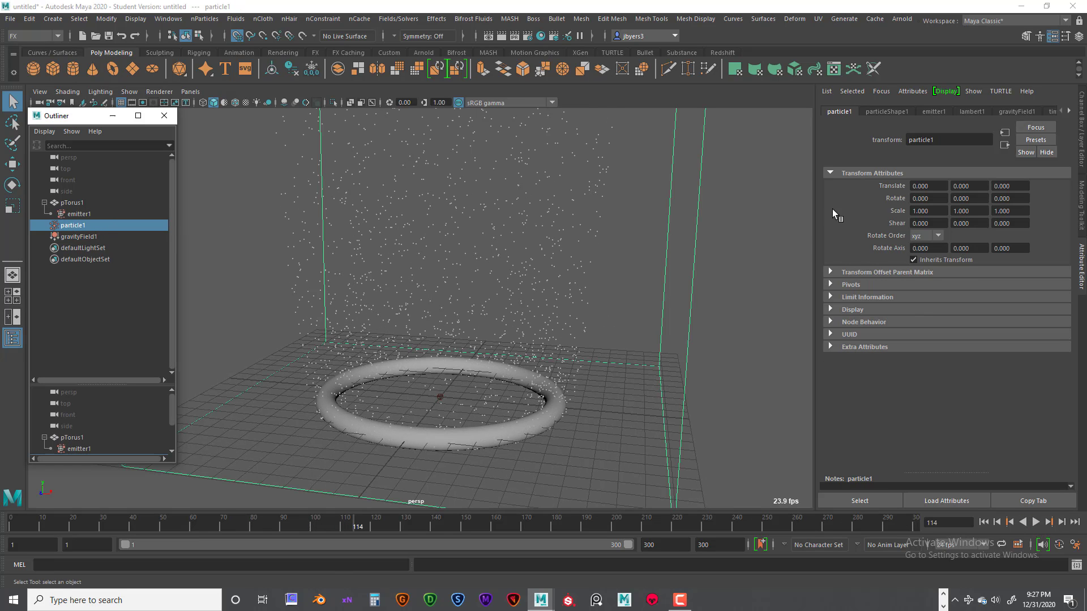
click(888, 111)
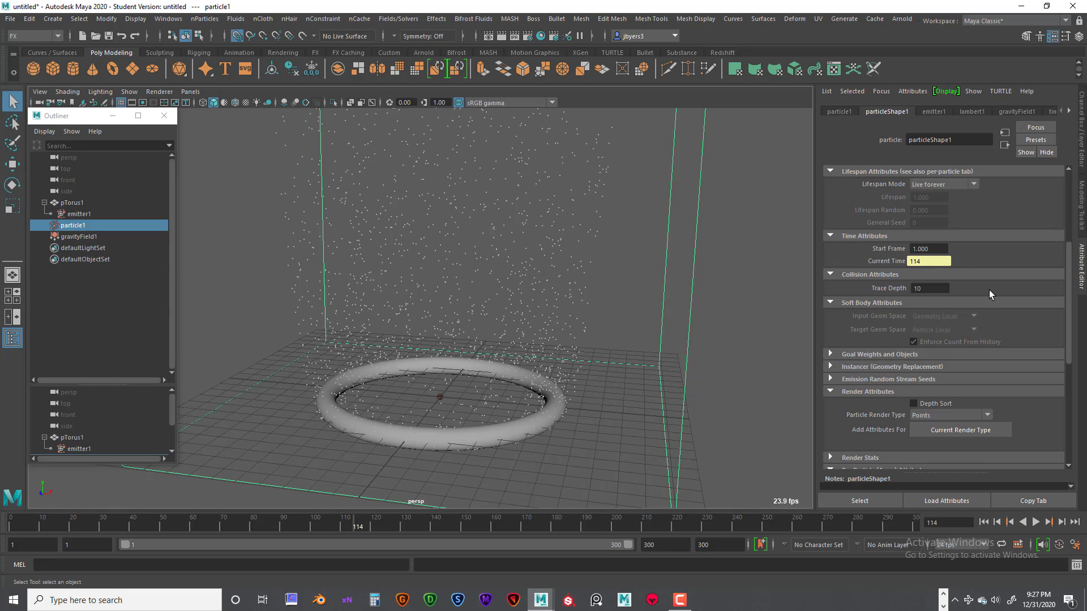
scroll(990, 290, up, 5)
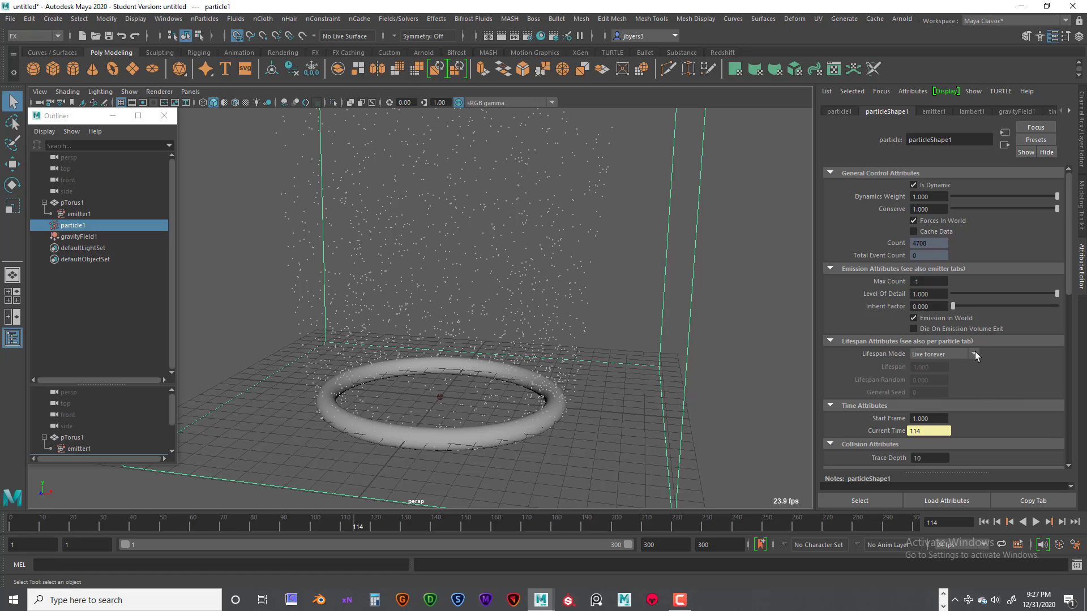
click(974, 354)
click(935, 381)
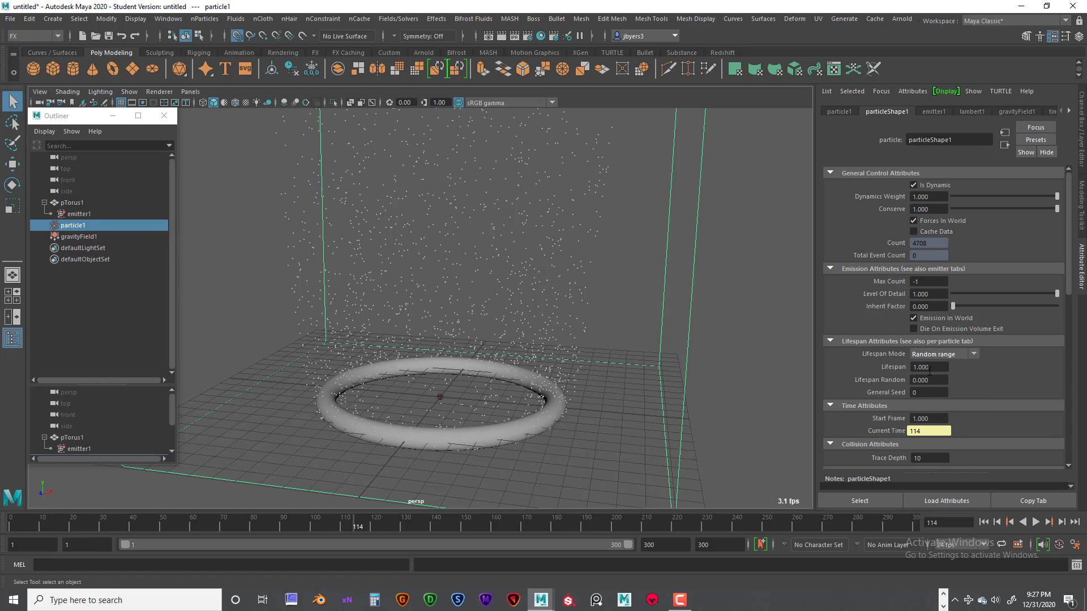
- Set the particles' lifespan to 0.25 and their lifespan random to 0.5
drag(929, 371, 905, 367)
key(Return)
drag(938, 379, 897, 381)
key(Return)
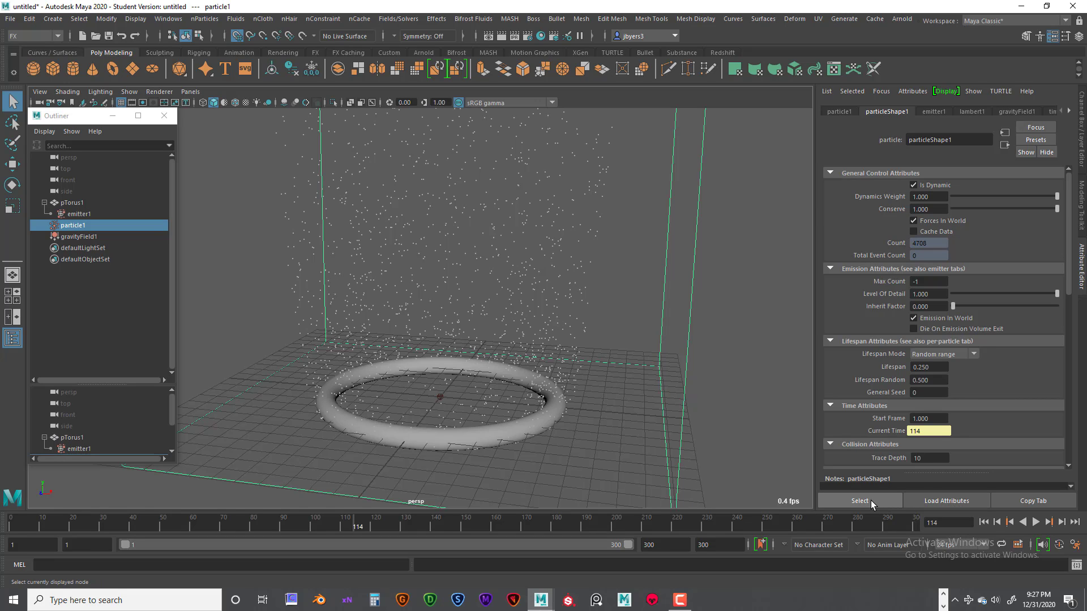
- Play the simulation from the first frame and examine the short-lived particles around the torus up close and from different angles
click(984, 522)
click(1037, 522)
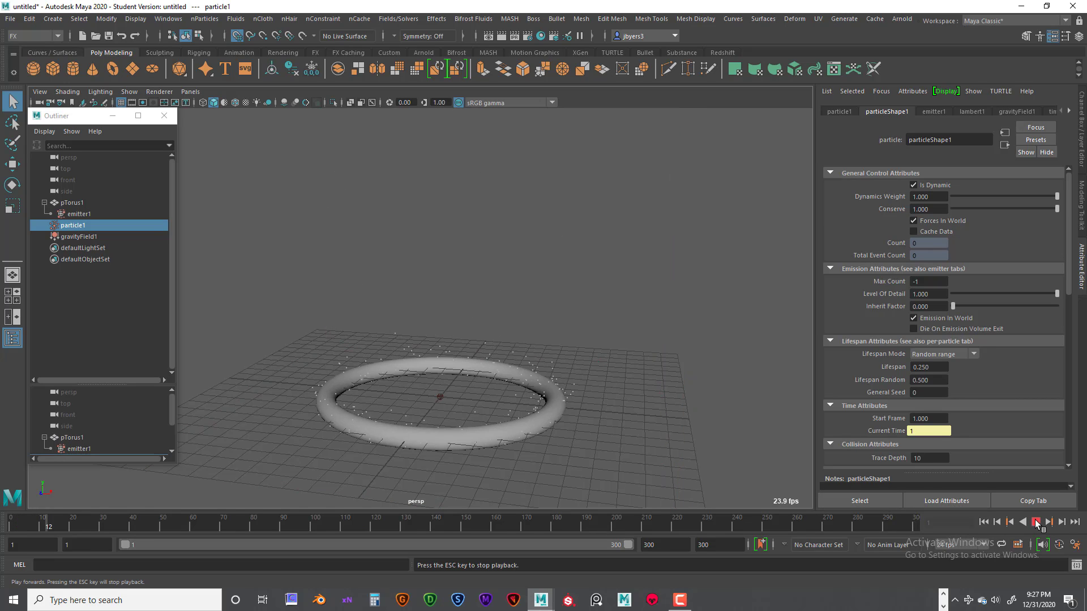
alt+drag(626, 420, 559, 405)
alt+middle_drag(558, 404, 572, 391)
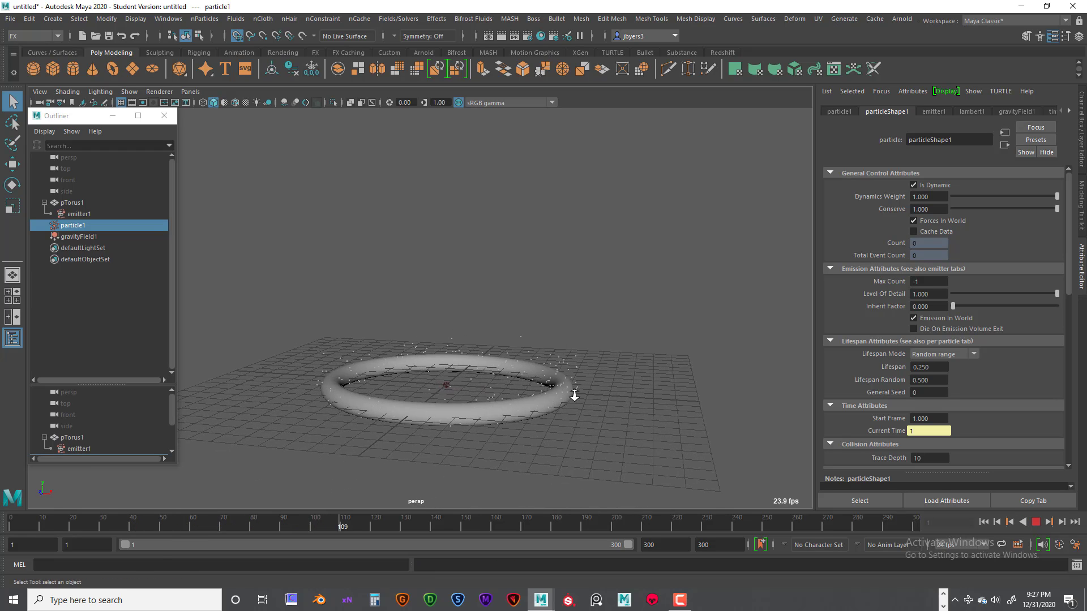
alt+right_drag(572, 392, 637, 407)
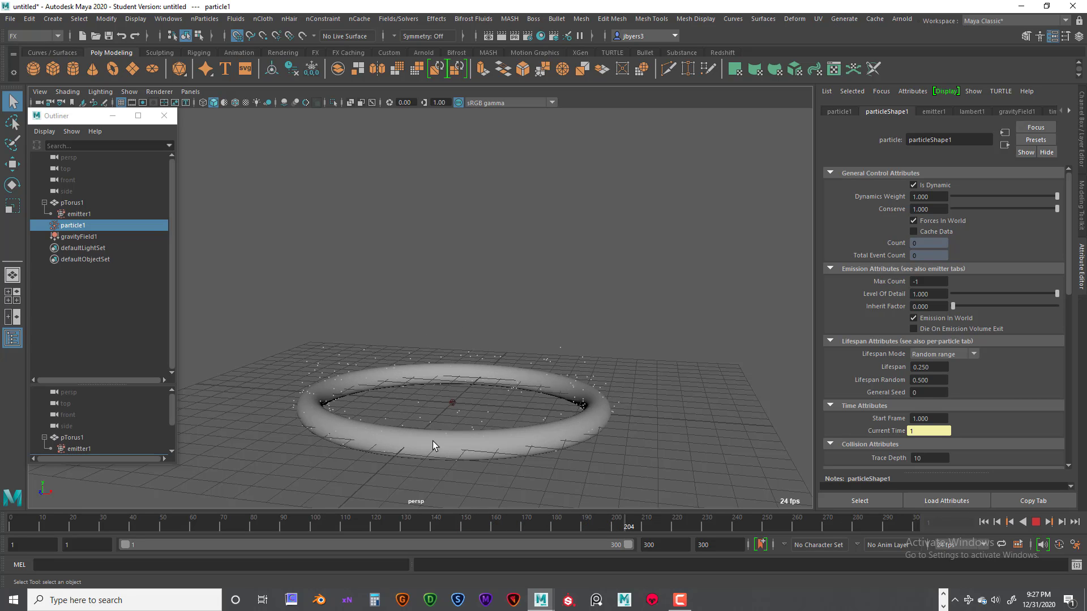
alt+drag(433, 446, 467, 374)
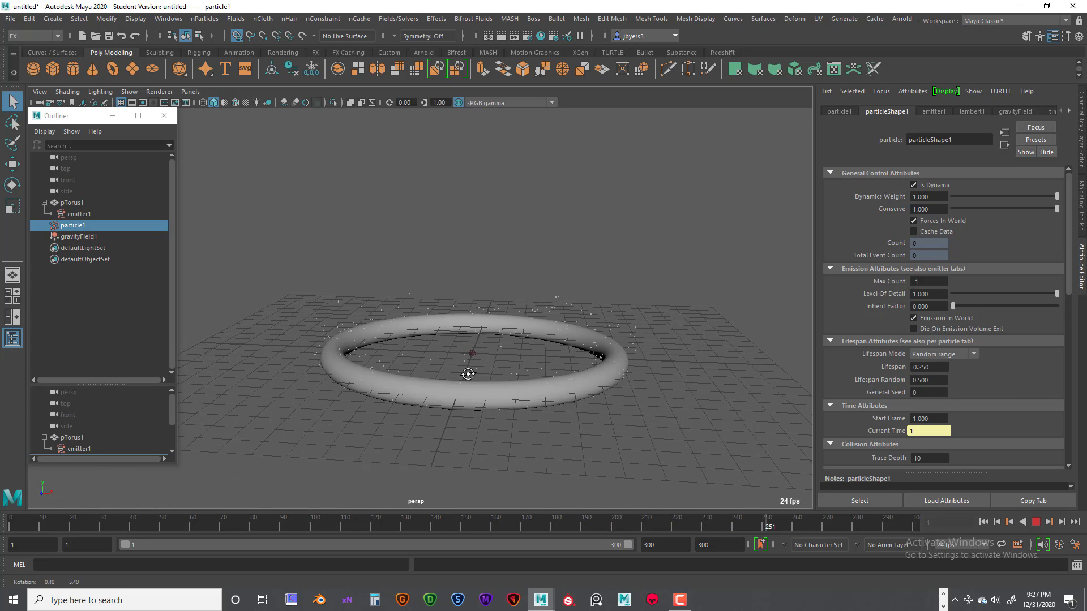
alt+drag(583, 356, 609, 354)
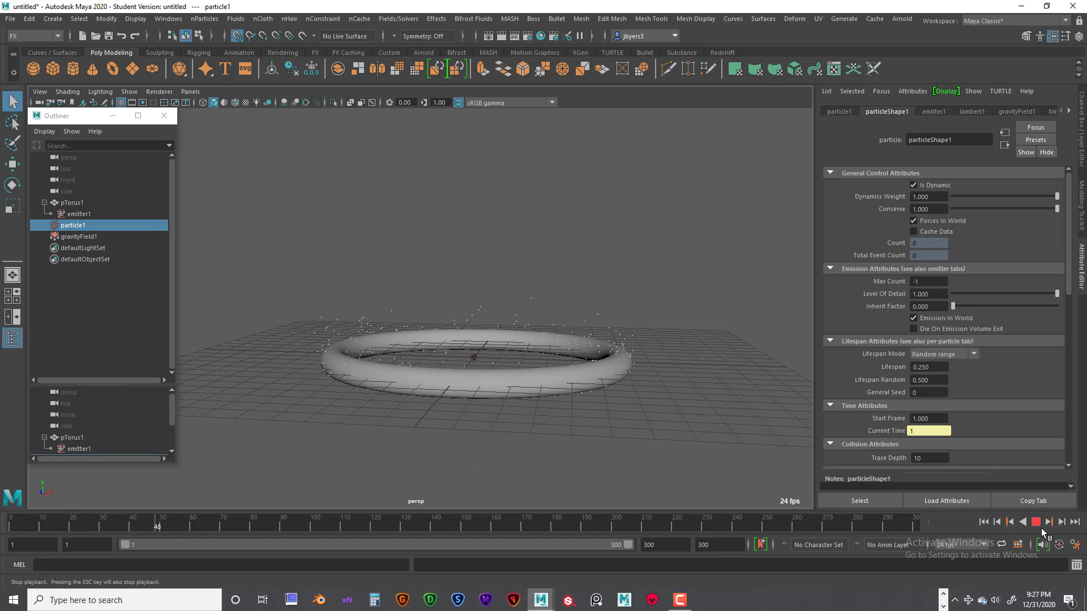
click(1038, 525)
alt+drag(555, 439, 623, 412)
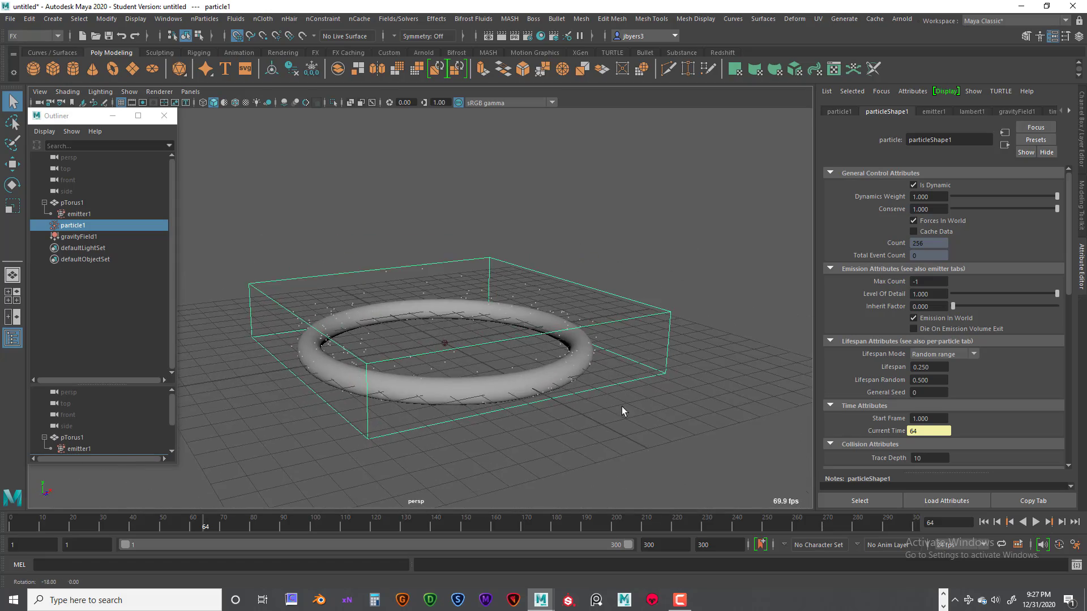
- Return to the first frame and start a new scene without saving the torus scene
click(981, 523)
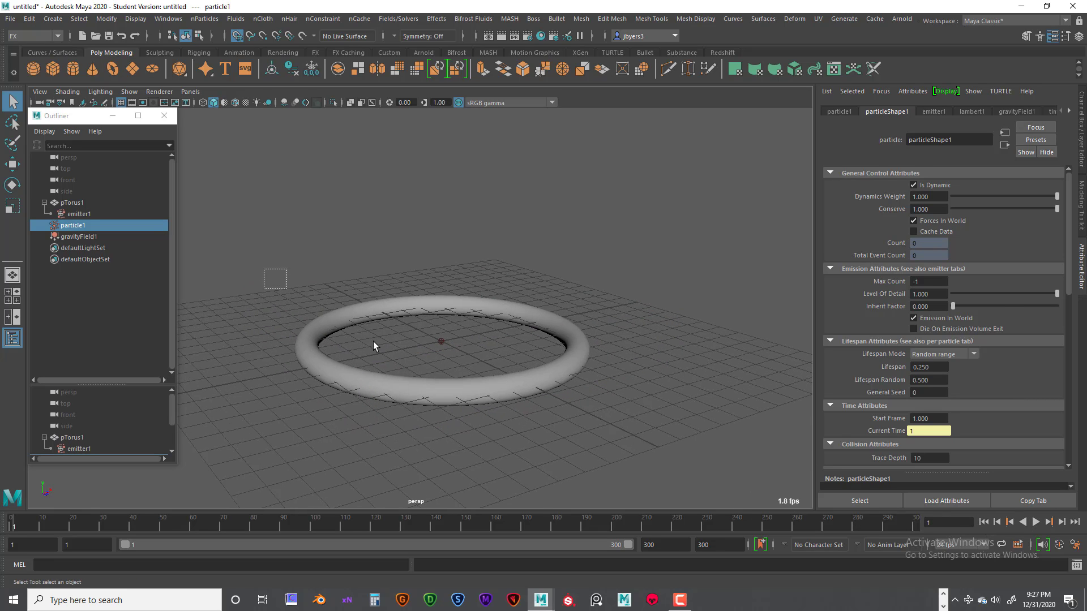
drag(275, 279, 589, 428)
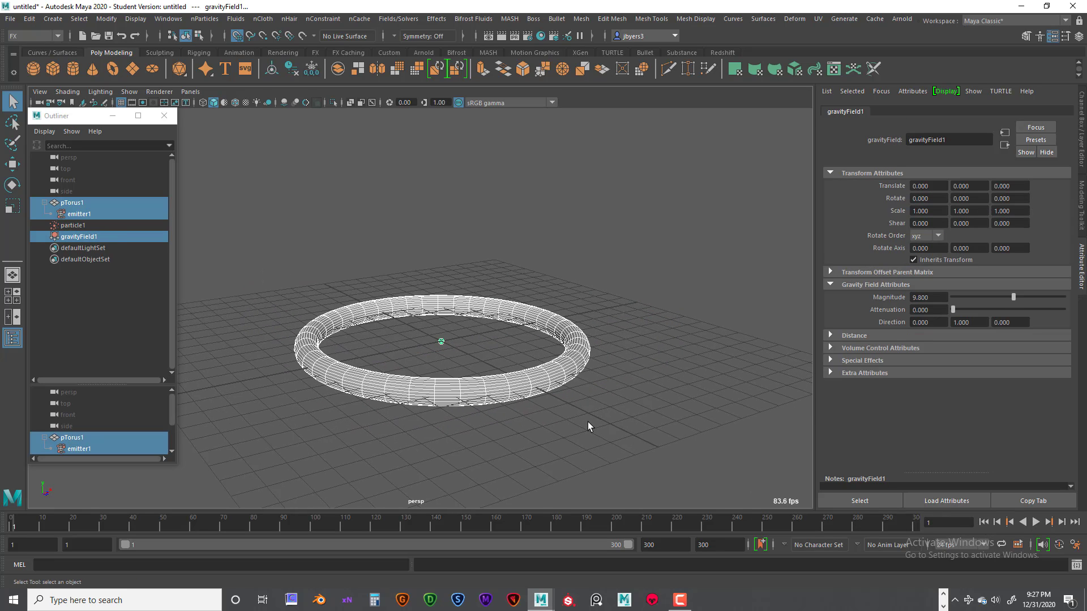
click(10, 18)
click(35, 39)
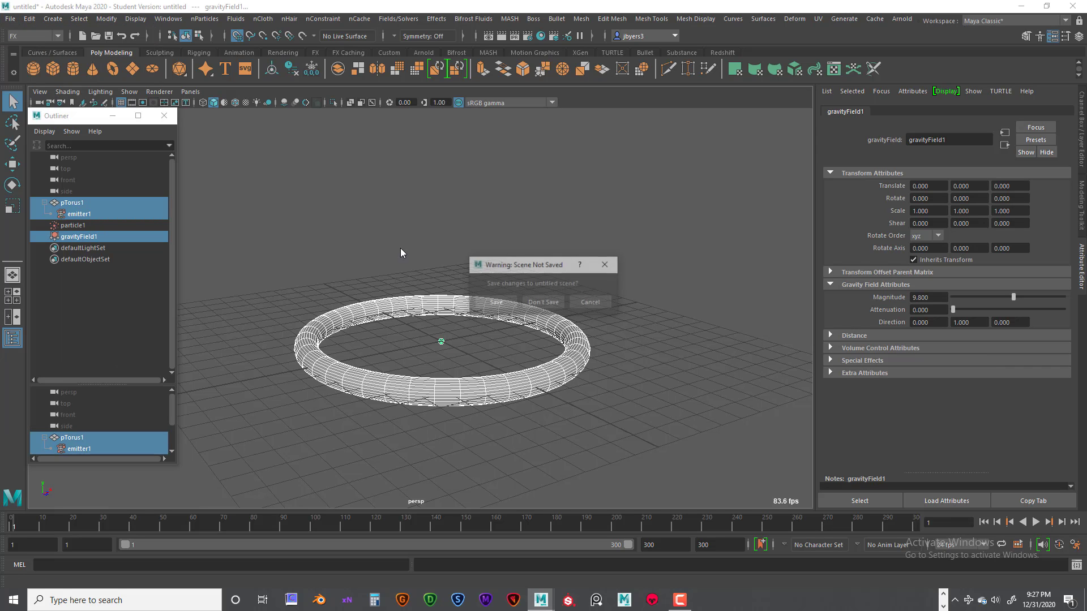
click(551, 302)
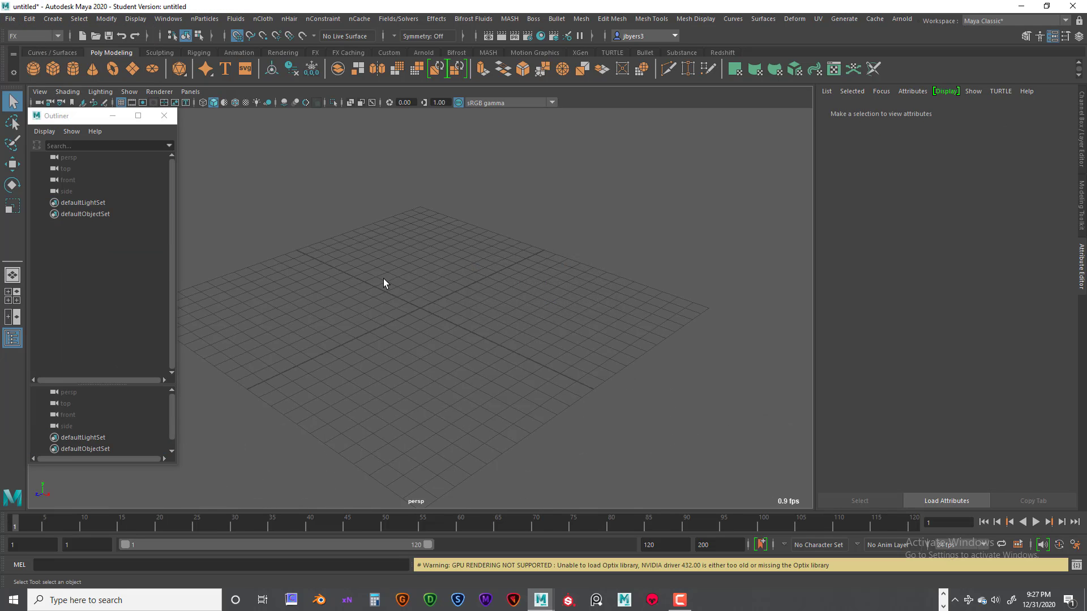
- Move the Outliner clear of the shelf and create a NURBS plane at the centre of the grid
alt+middle_drag(498, 339, 495, 314)
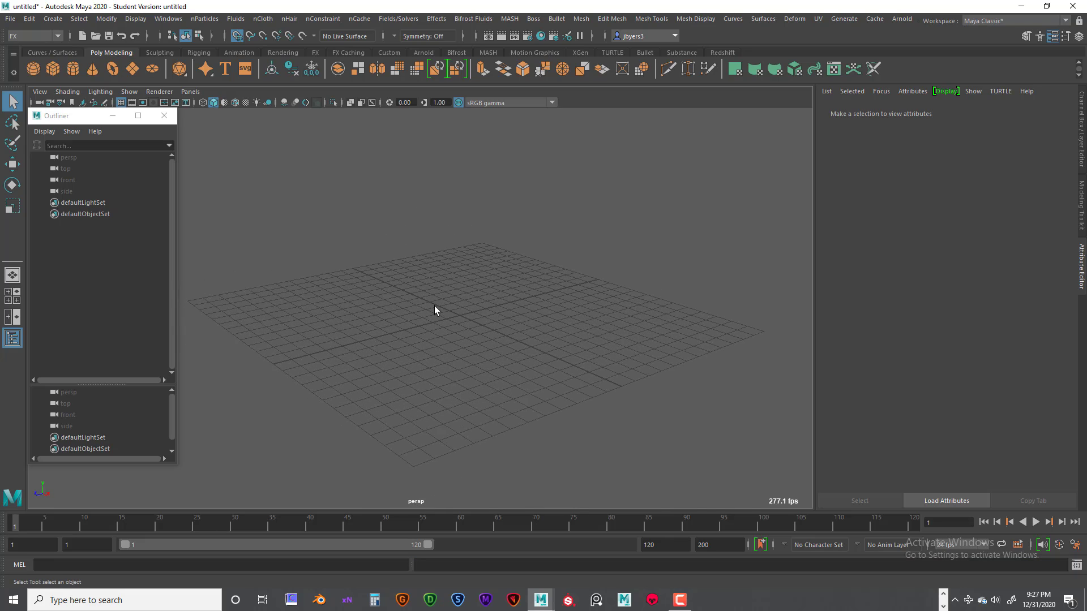
drag(84, 113, 83, 152)
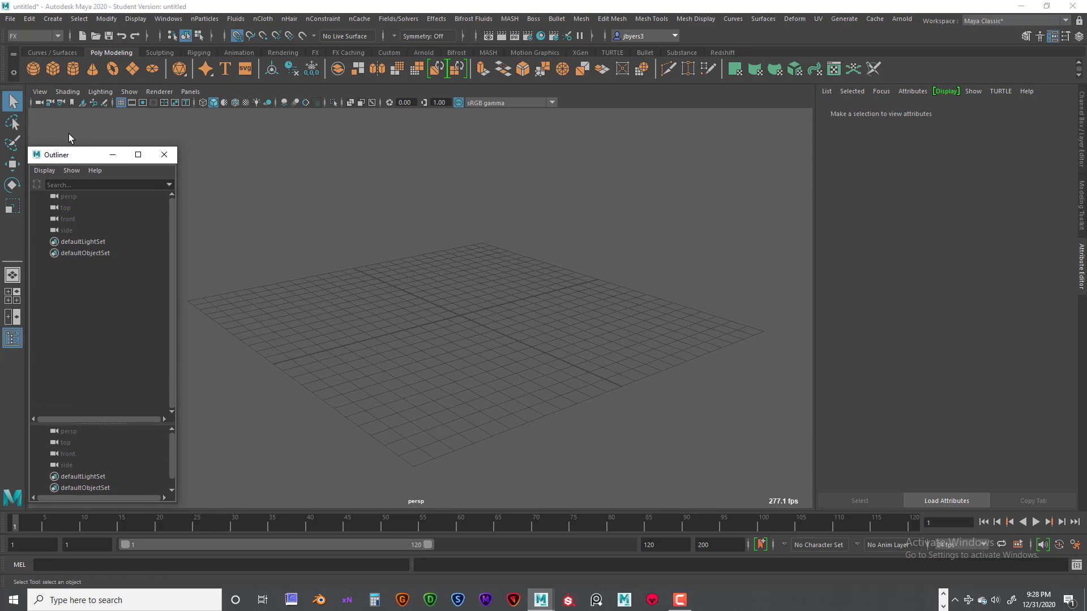
click(48, 52)
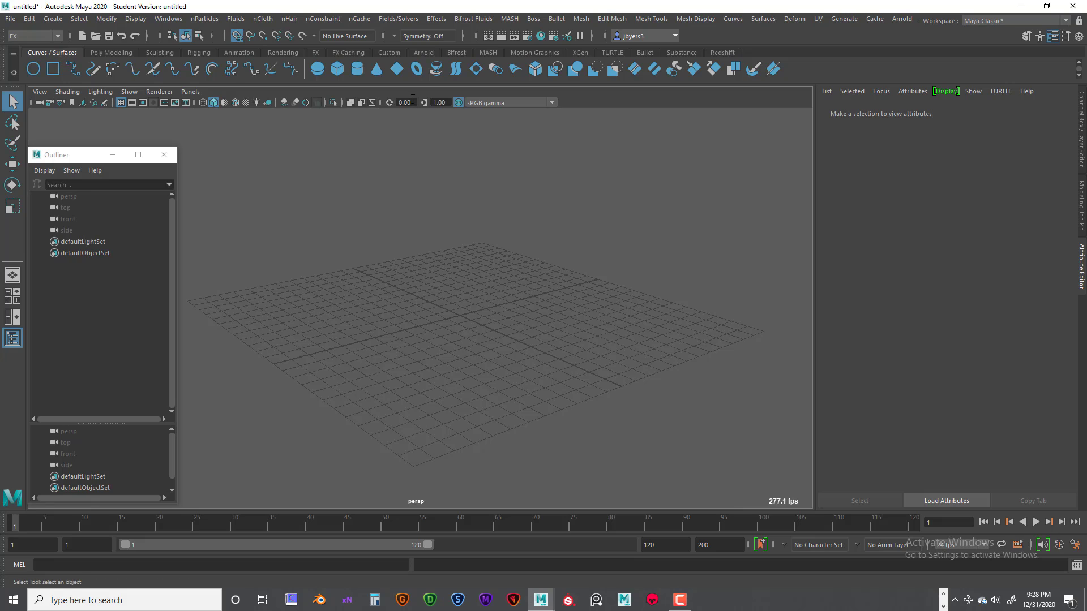
click(395, 68)
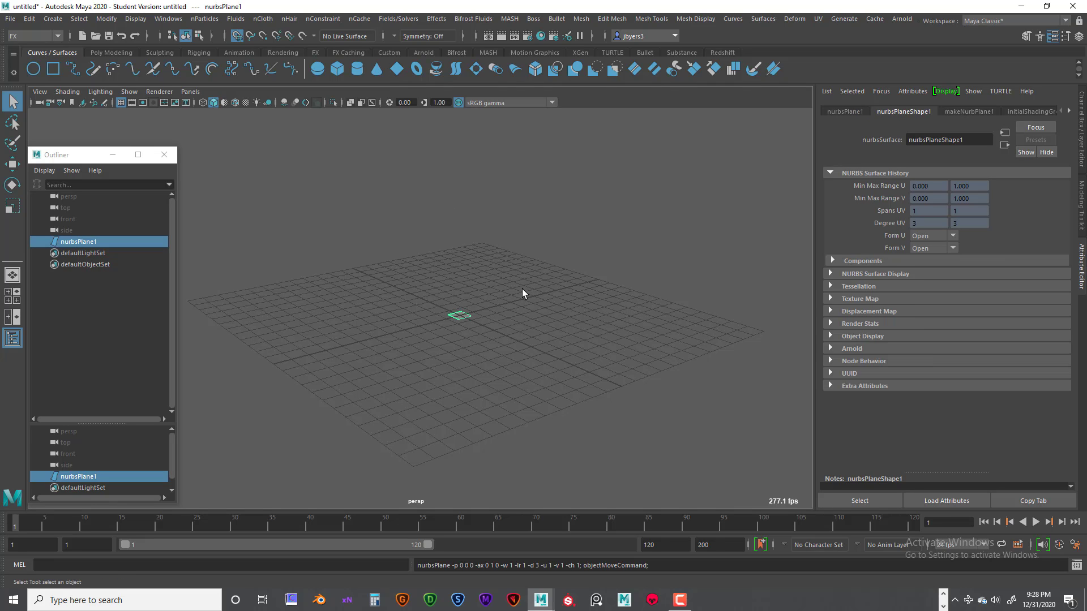
- Scale the NURBS plane up uniformly until it spans about half the grid's width
key(r)
drag(460, 315, 606, 320)
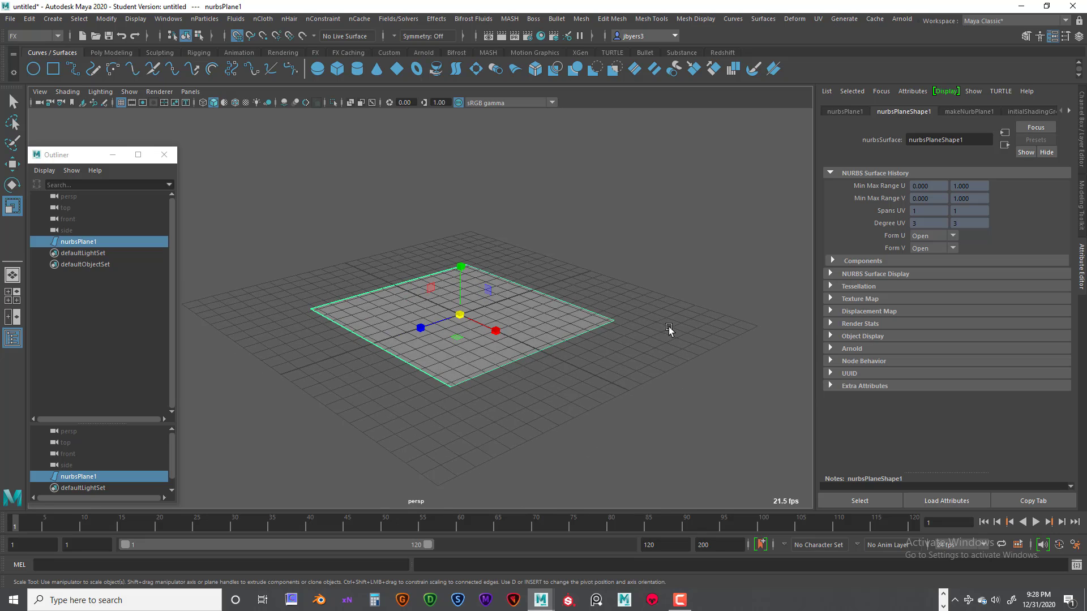
mouse_move(661, 327)
alt+middle_down()
mouse_move(652, 301)
mouse_move(644, 315)
alt+middle_up()
scroll(620, 294, up, 3)
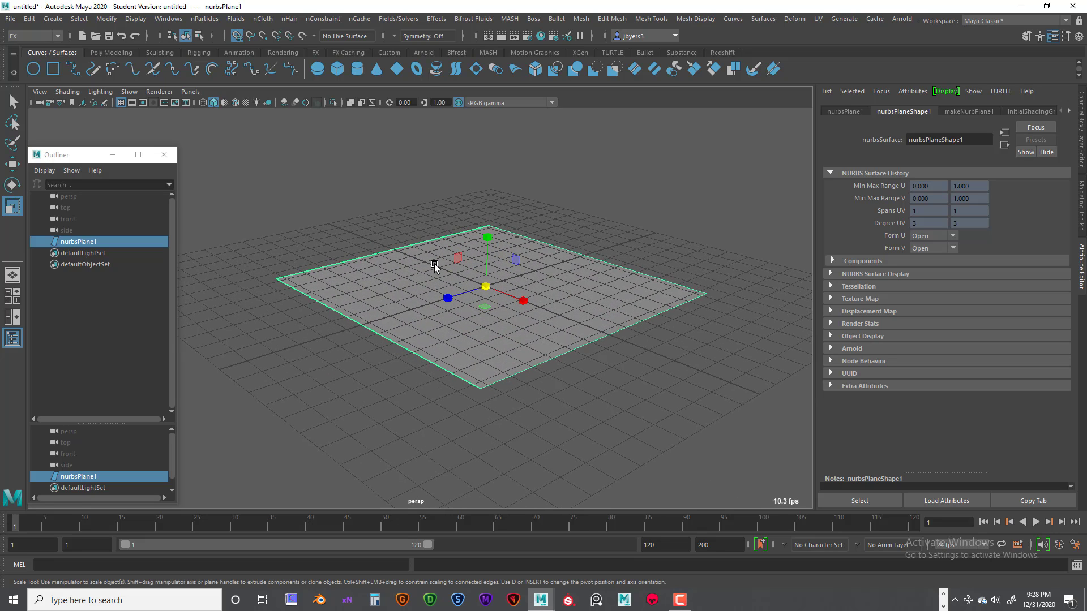
- Create a legacy Emit from Object emitter on the plane, with emitter type Surface and a rate of 100 particles per second
key(space)
click(253, 288)
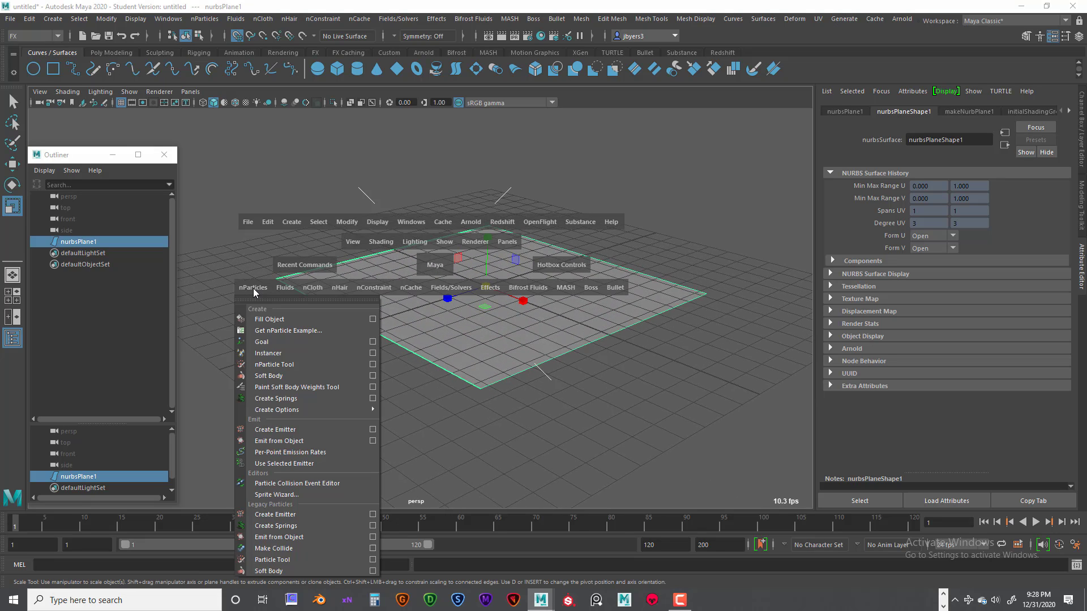
click(373, 537)
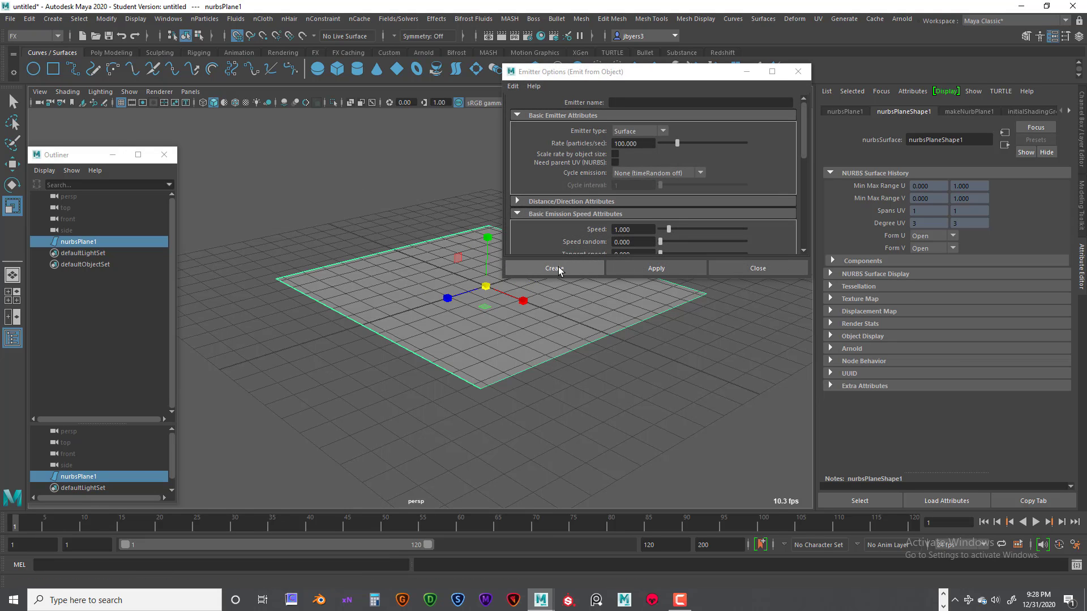
click(589, 268)
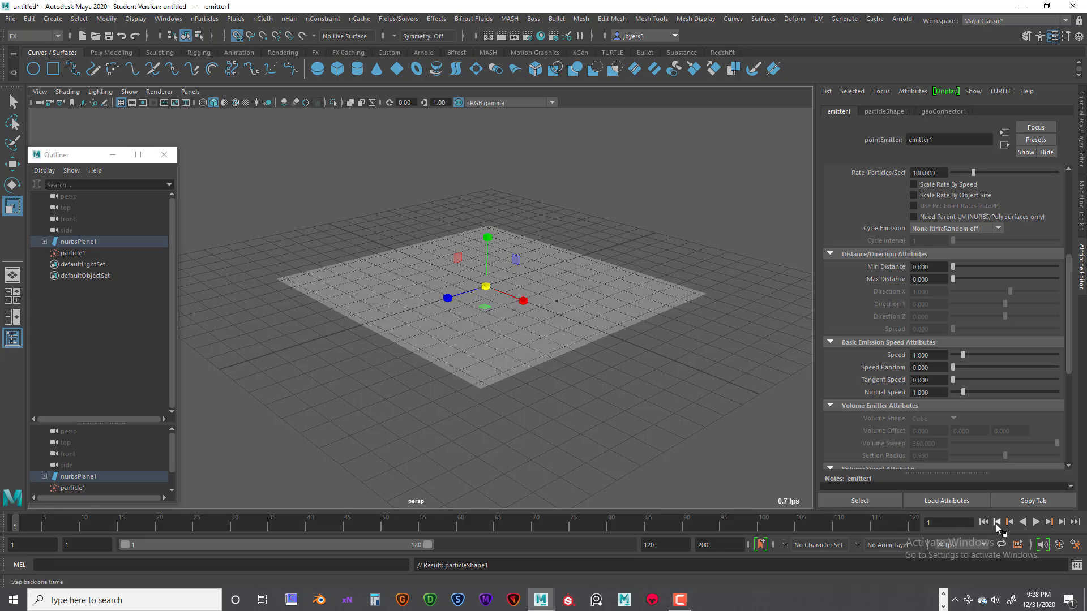
- Play the simulation, examine the particles rising from the plane, and stop playback with nothing selected
click(1035, 524)
alt+drag(640, 393, 595, 394)
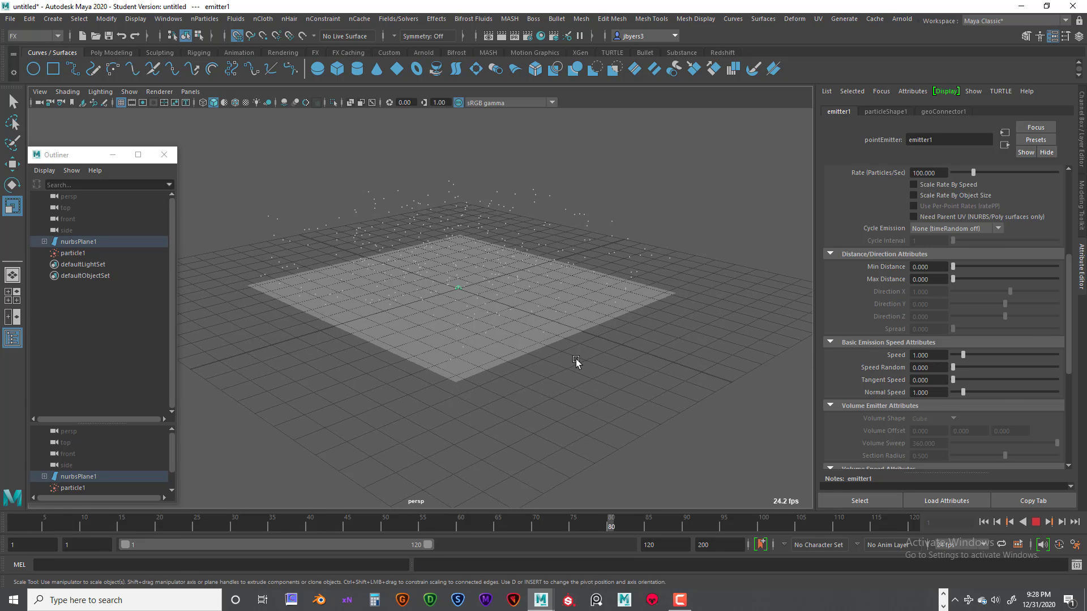
alt+middle_drag(589, 363, 604, 370)
click(570, 333)
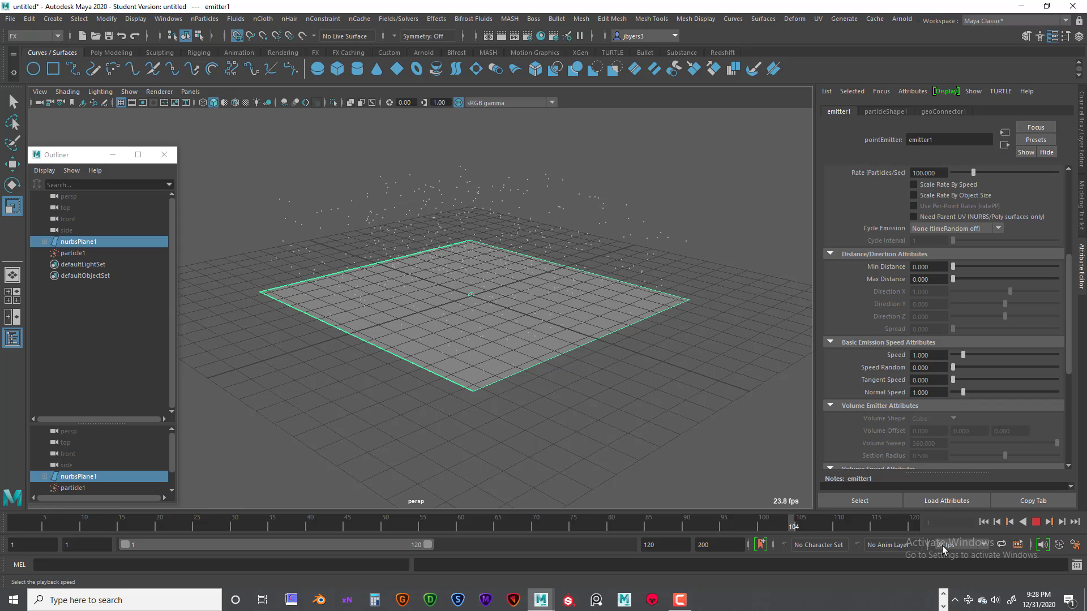
click(1036, 523)
key(r)
click(541, 403)
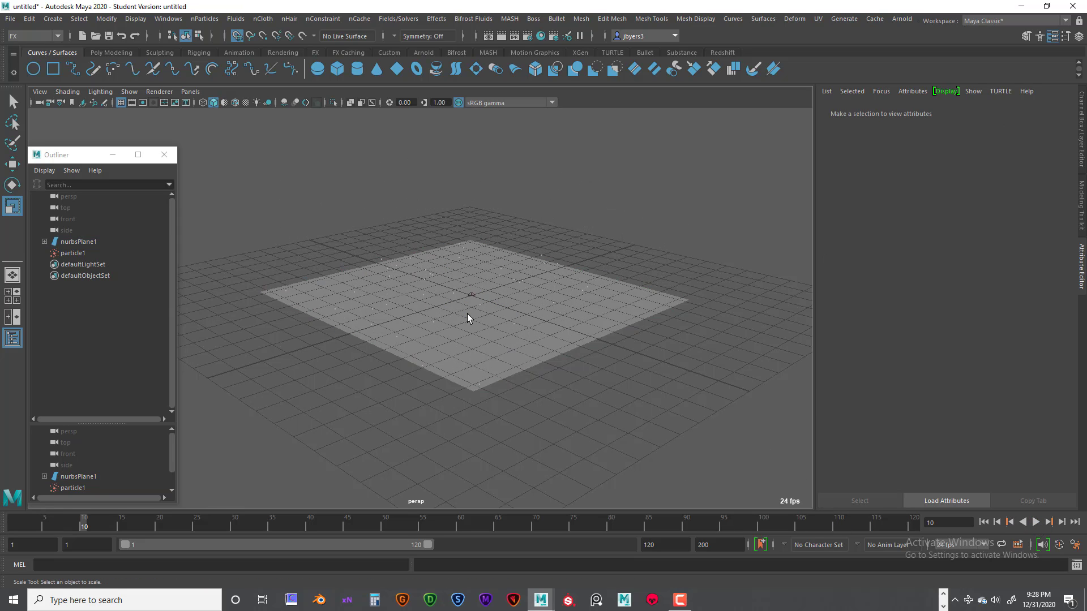
- Delete the NURBS plane and its particle object, and start a new scene without saving
click(454, 274)
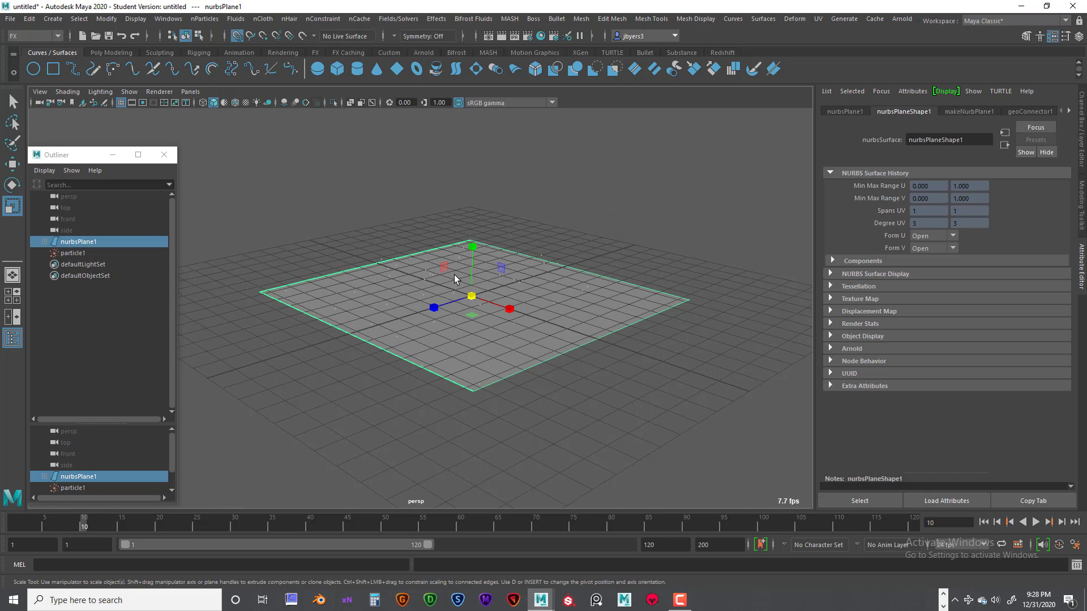
key(Delete)
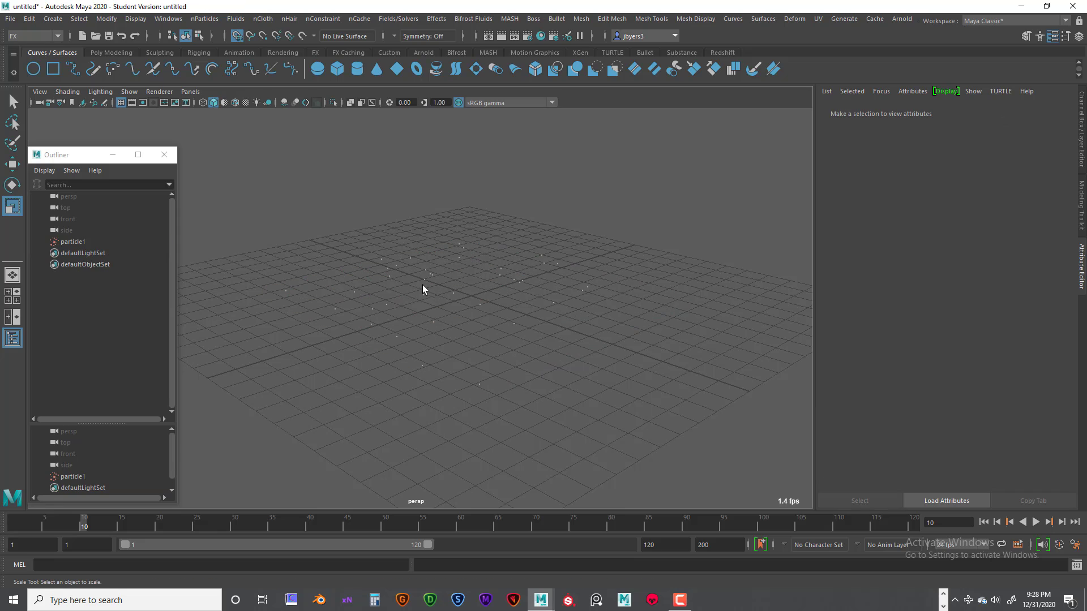
click(72, 241)
key(Delete)
click(11, 18)
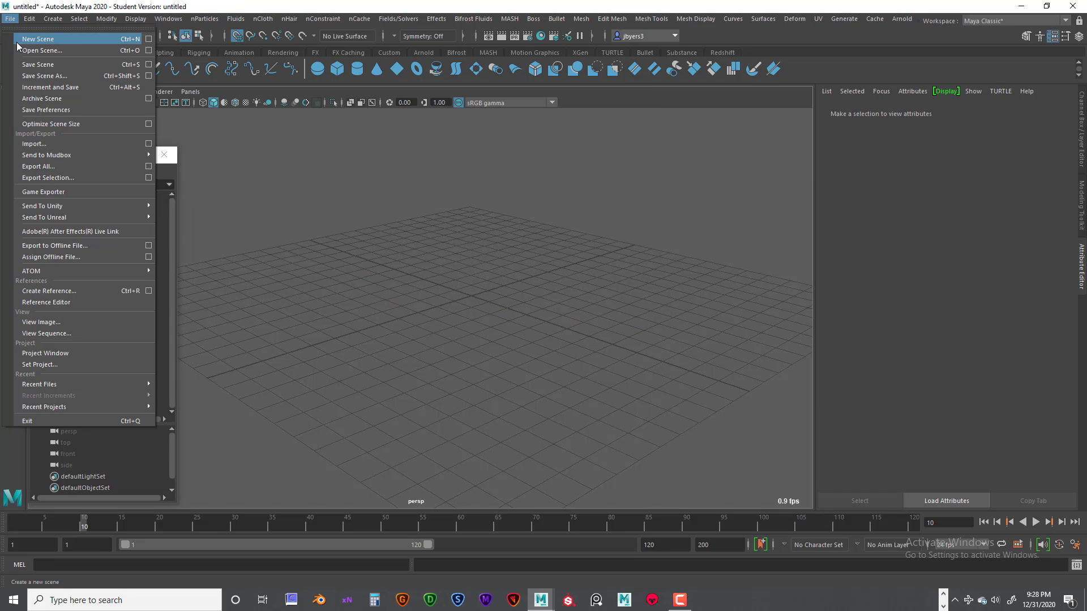
click(37, 39)
click(532, 300)
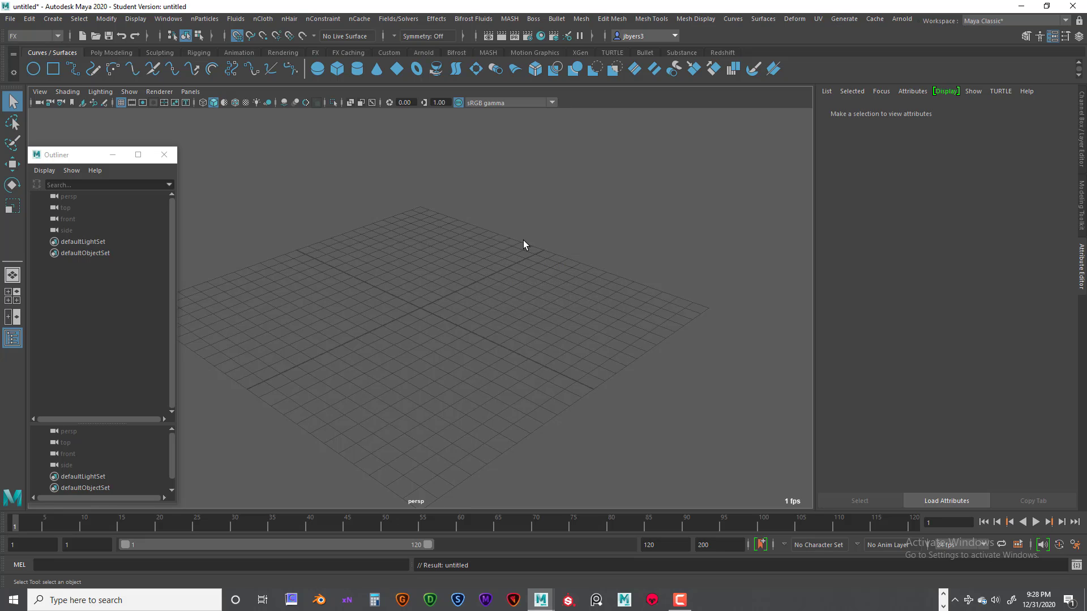
- Draw a winding EP curve of 19 spans across the grid, from one edge to just beyond the opposite edge
alt+drag(453, 252, 482, 247)
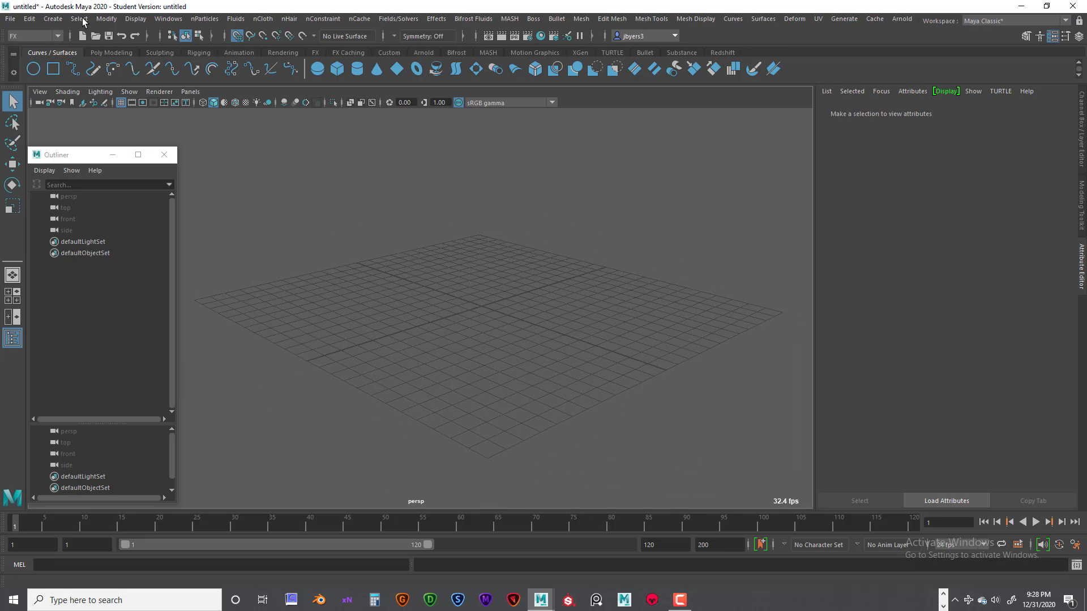
click(52, 19)
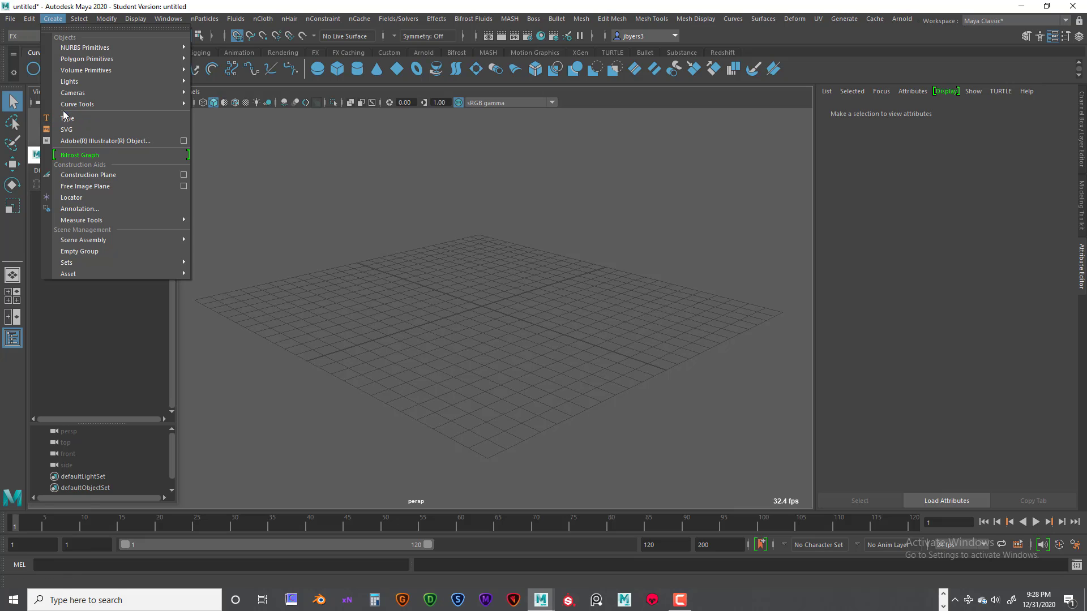
mouse_move(71, 49)
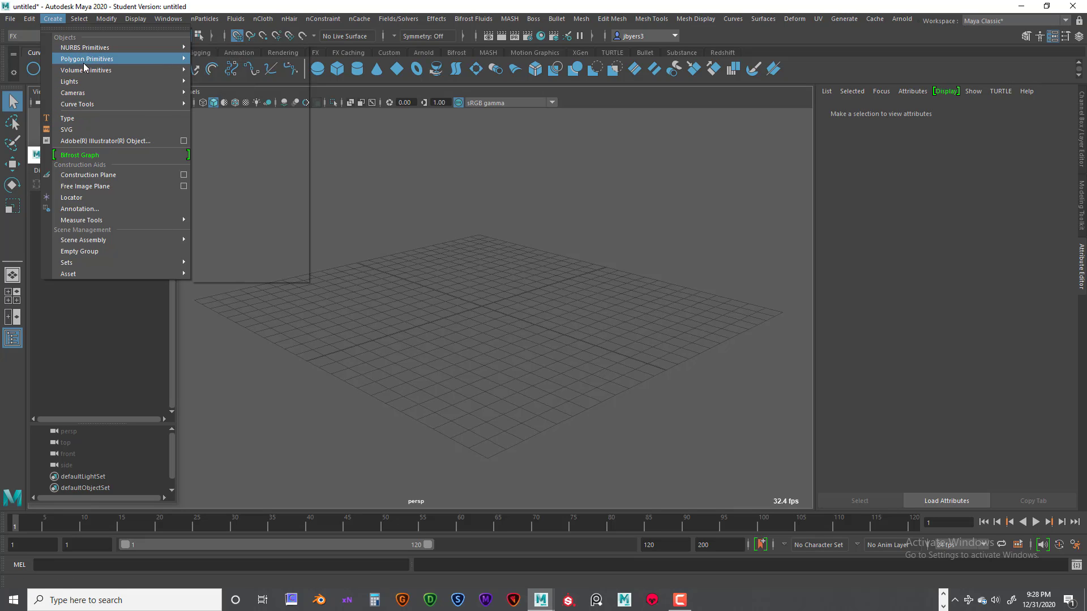
mouse_move(85, 104)
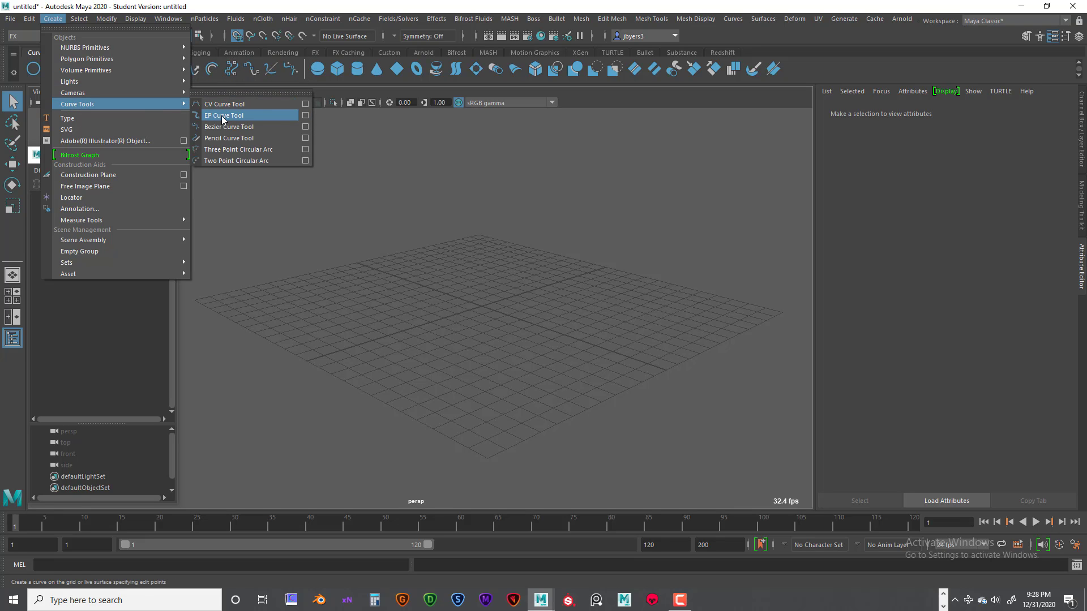
click(274, 116)
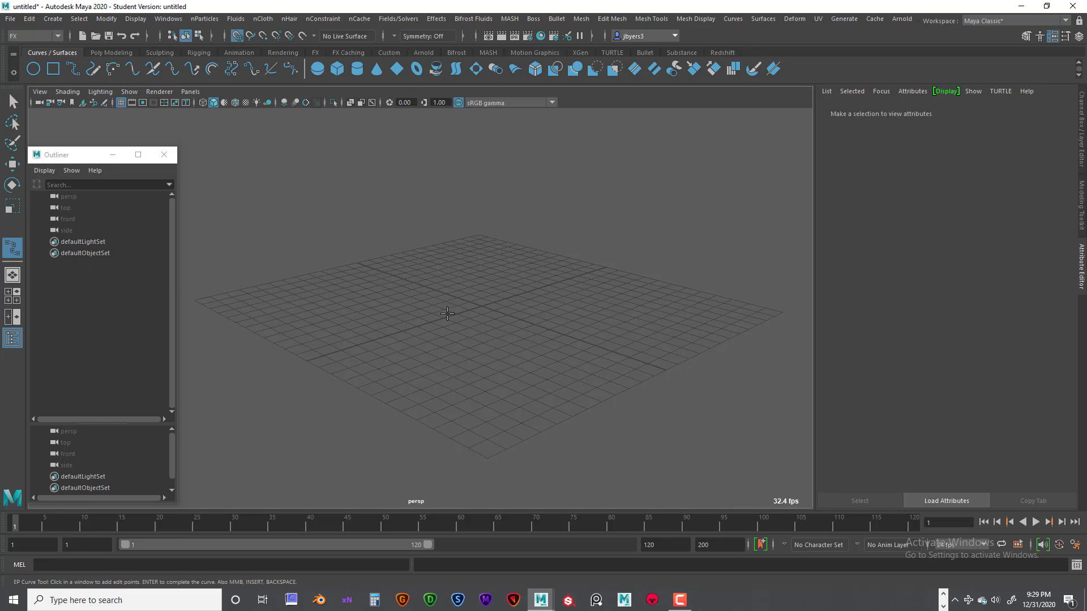
alt+drag(465, 283, 333, 249)
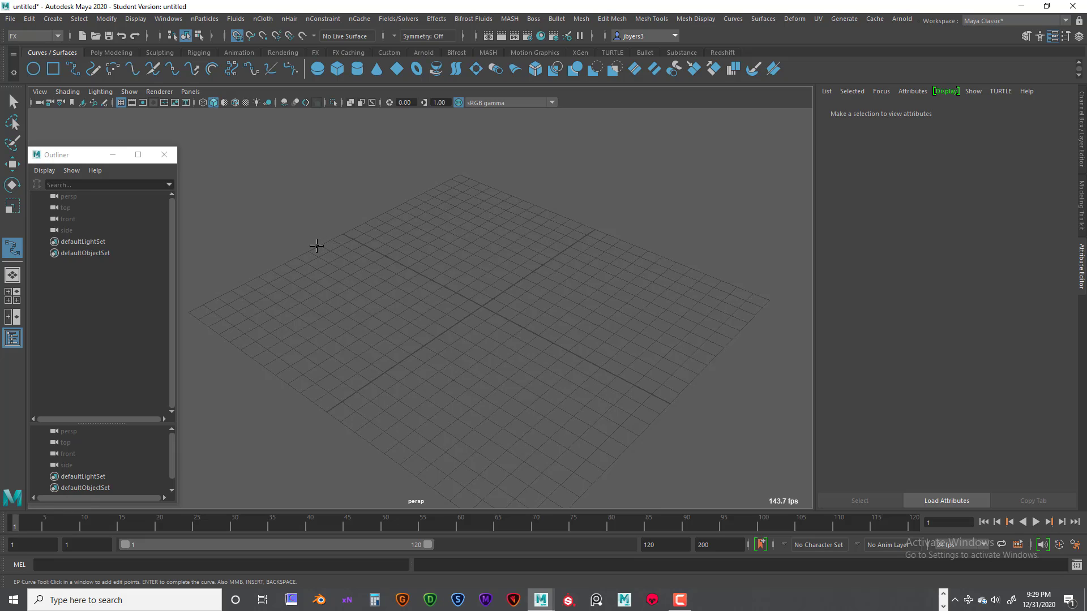
click(321, 245)
click(396, 246)
click(409, 294)
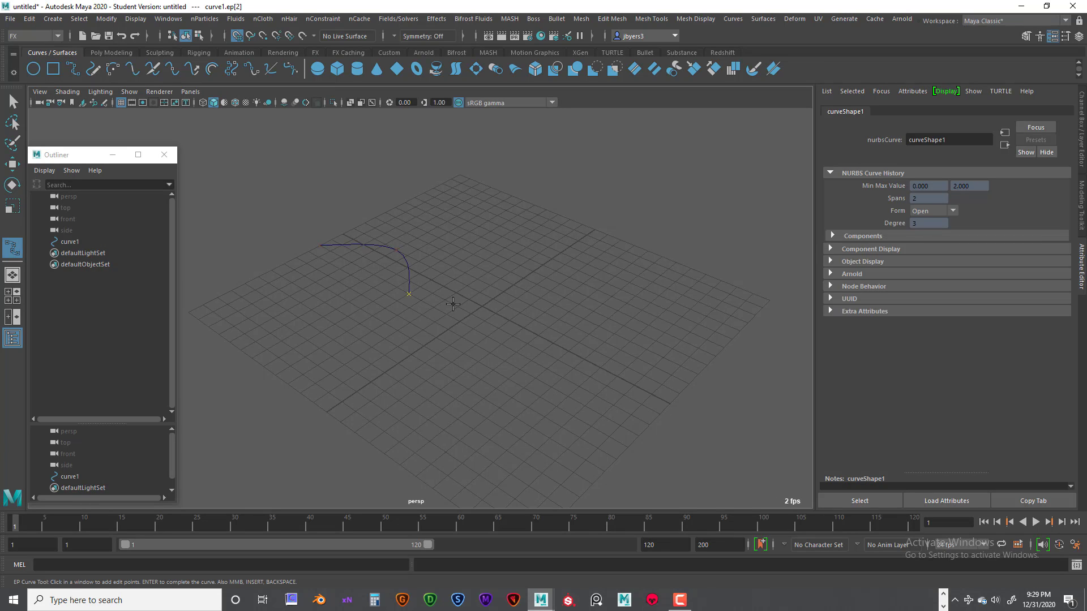
click(510, 220)
click(555, 211)
click(435, 323)
click(398, 364)
click(414, 410)
click(503, 429)
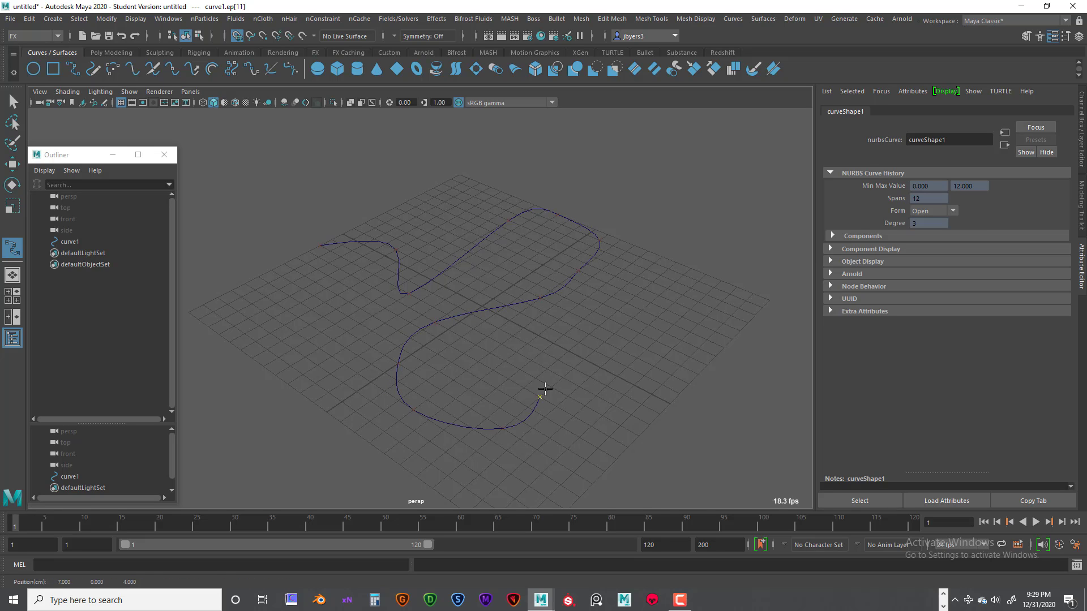
click(551, 388)
click(569, 352)
click(608, 319)
click(636, 296)
click(671, 402)
click(736, 423)
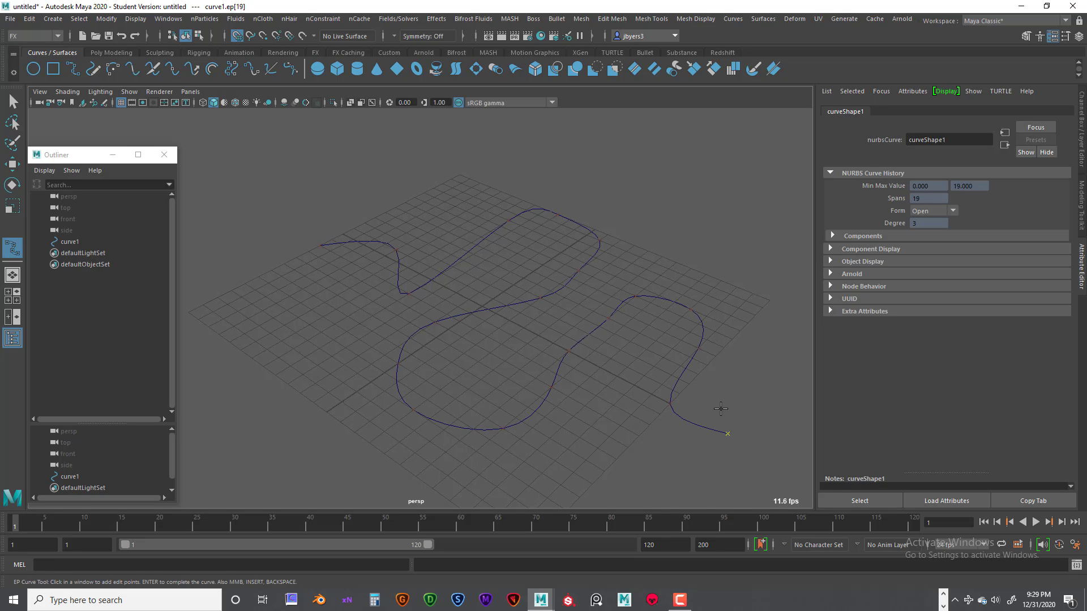
- Finish the curve and move several of its control vertices along the first half to reshape and smooth its bends
alt+drag(627, 366, 575, 315)
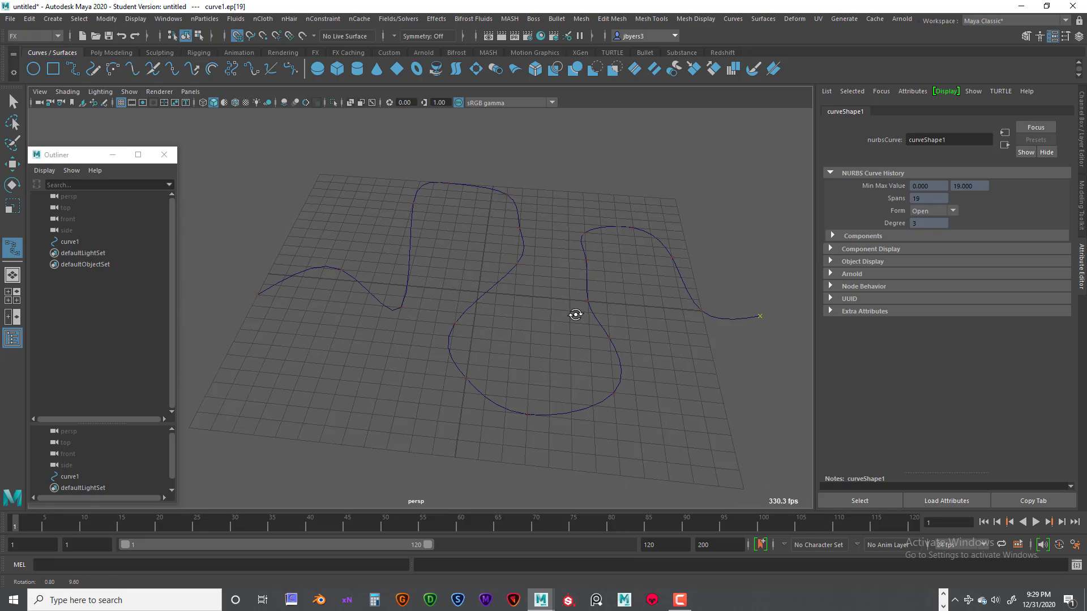
alt+middle_drag(575, 315, 547, 304)
alt+drag(546, 304, 530, 254)
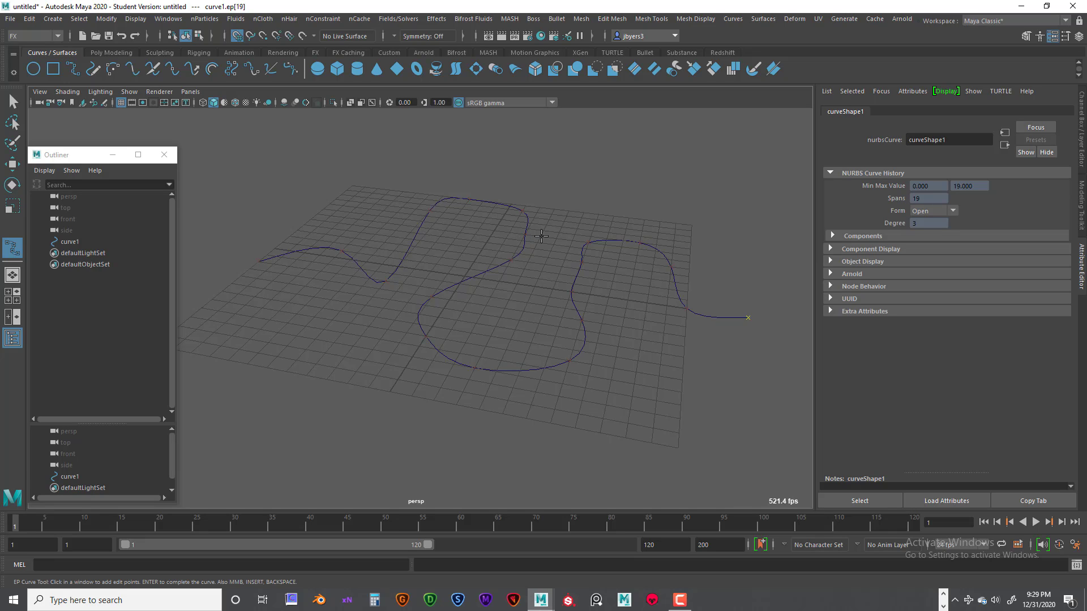
key(q)
right_drag(529, 225, 470, 236)
alt+drag(482, 235, 475, 258)
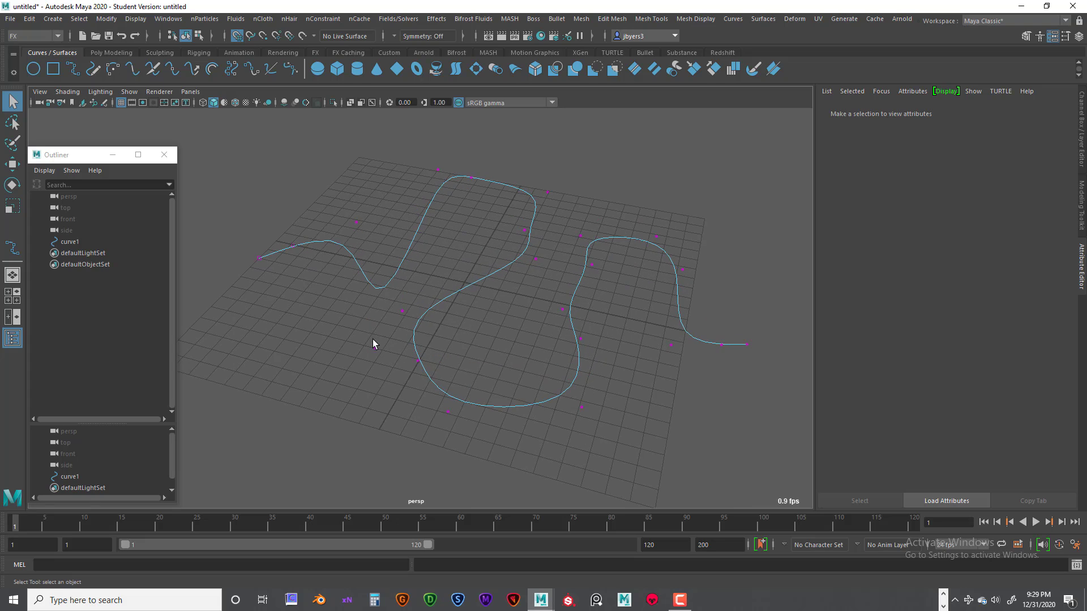
drag(371, 339, 315, 334)
key(w)
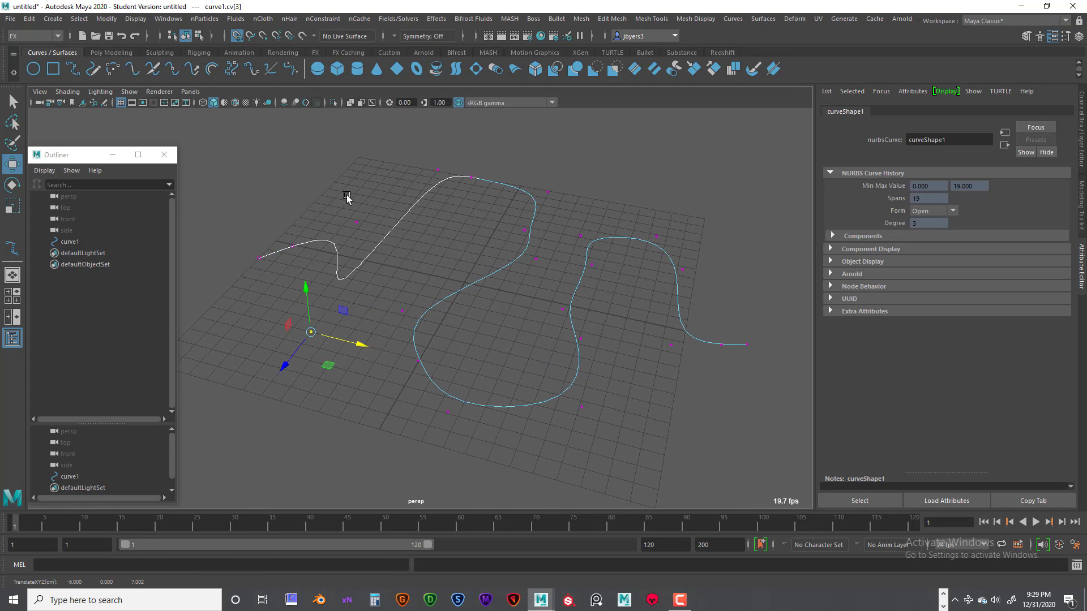
drag(391, 296, 429, 355)
drag(423, 145, 296, 280)
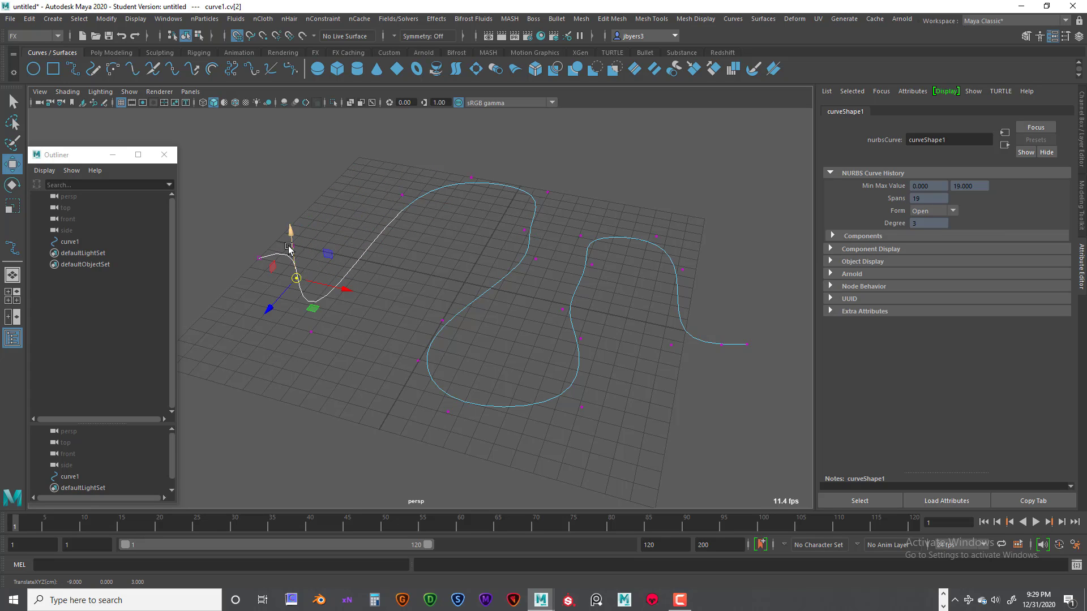
drag(529, 260, 499, 290)
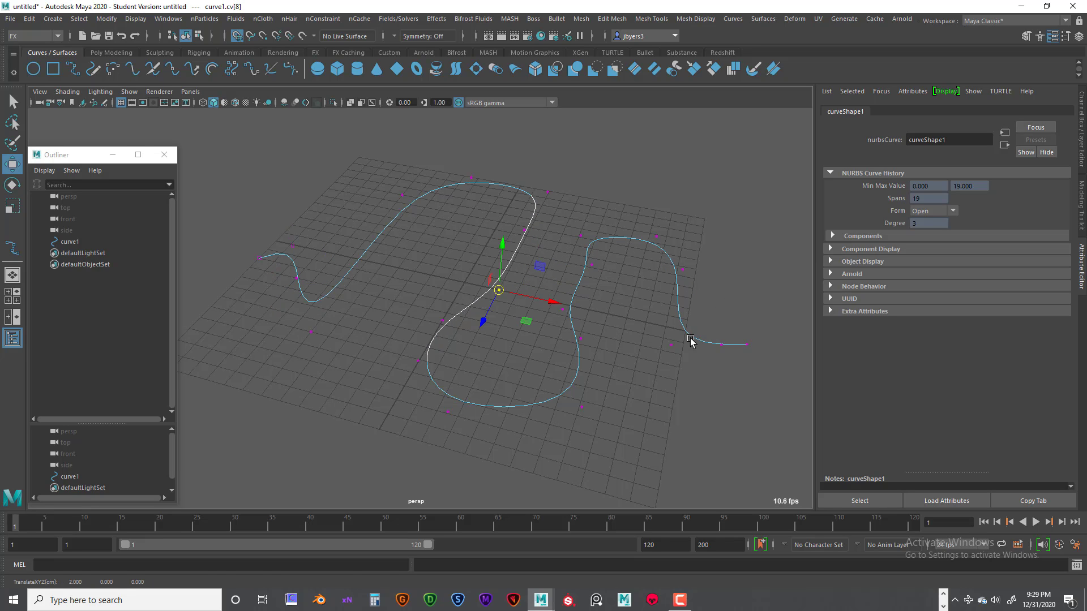
- Select the whole curve in object mode and create a legacy Emit from Object emitter of type Curve at 100 particles per second
alt+drag(602, 347, 572, 321)
right_drag(483, 202, 459, 276)
alt+drag(553, 283, 582, 271)
key(space)
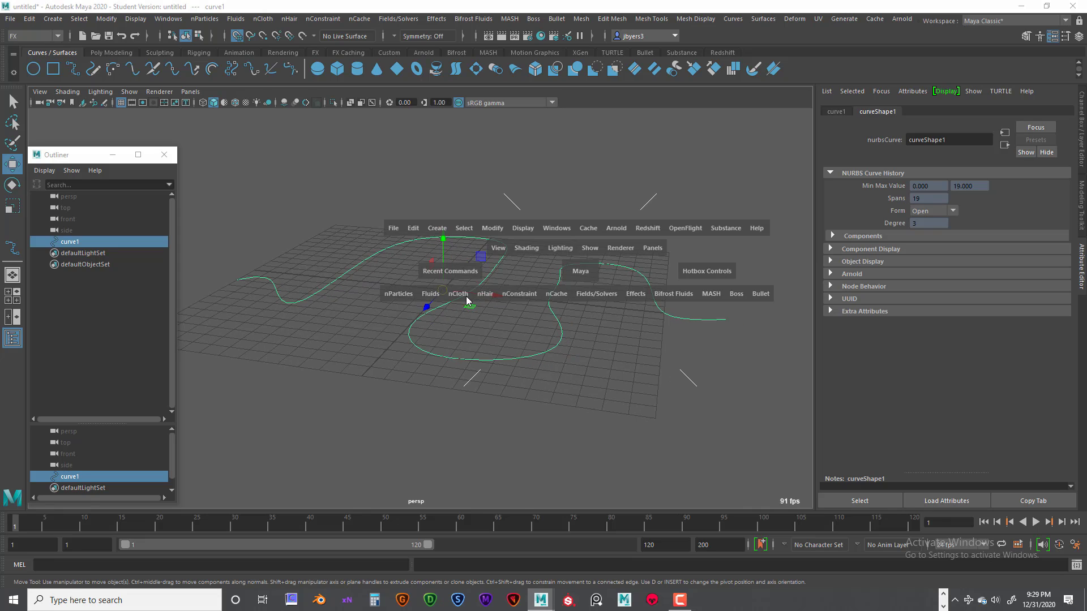
click(399, 294)
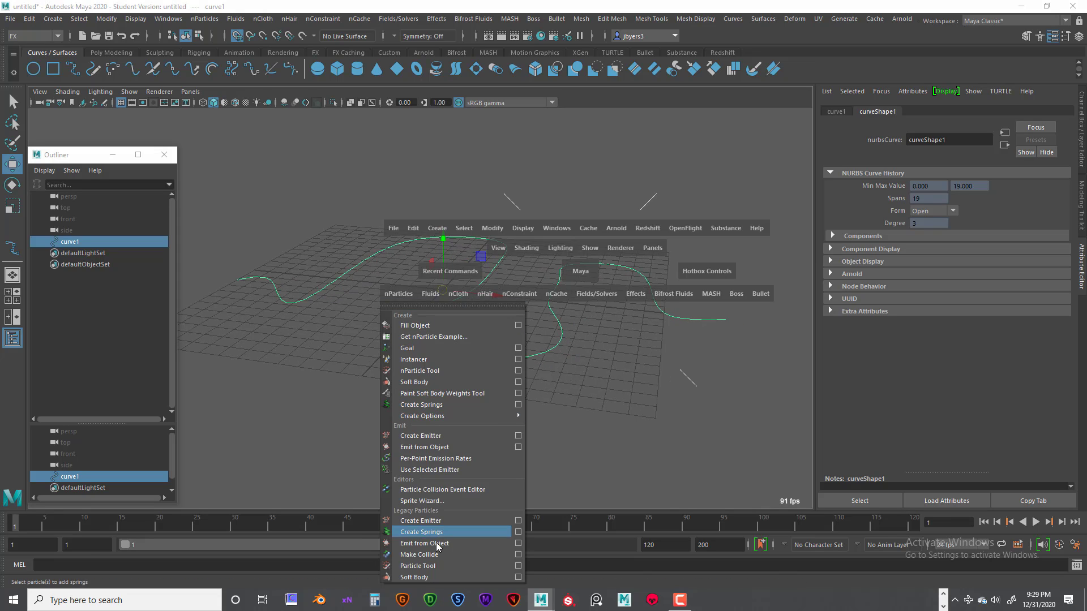
click(519, 545)
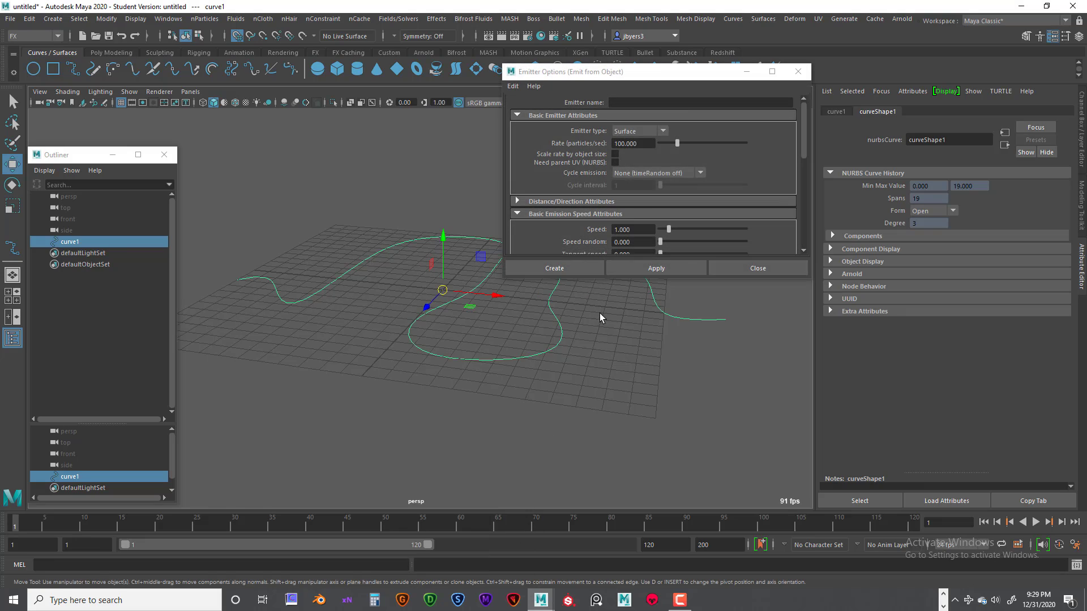
click(663, 131)
click(627, 178)
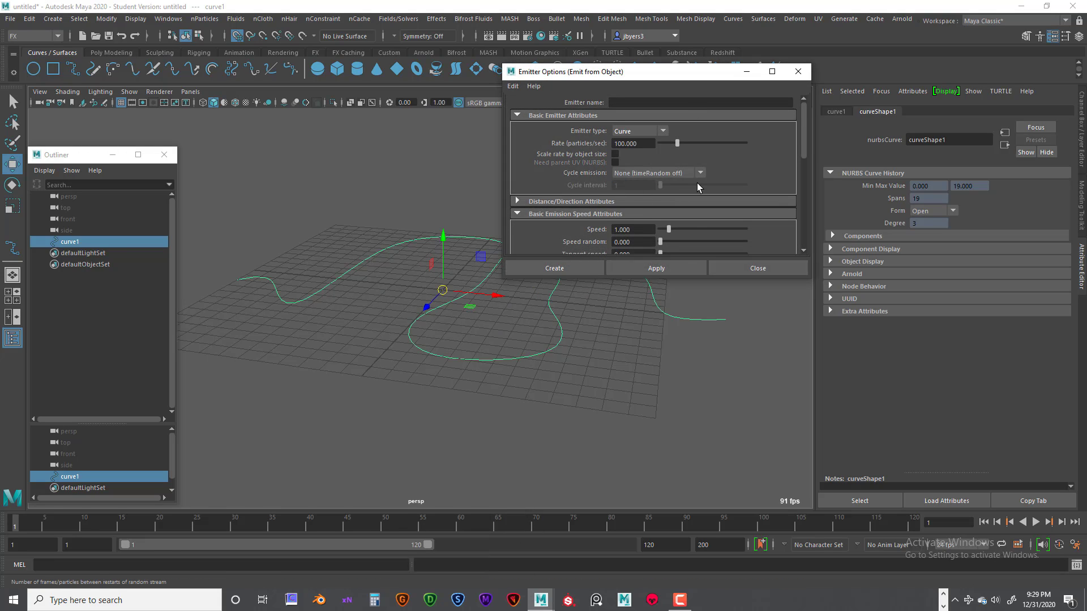
scroll(696, 185, down, 2)
scroll(638, 216, down, 3)
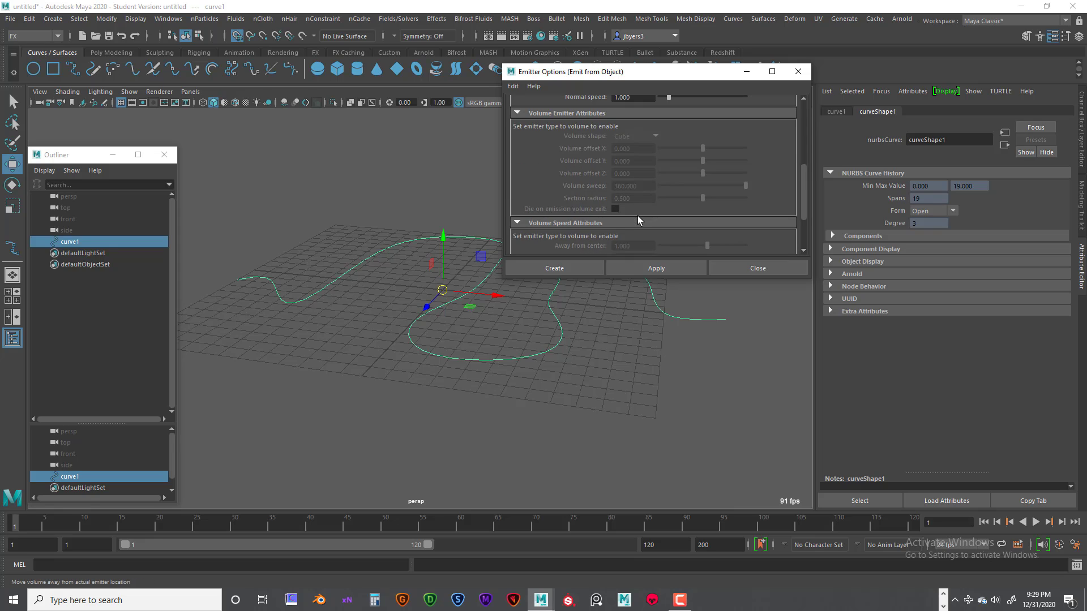
click(556, 268)
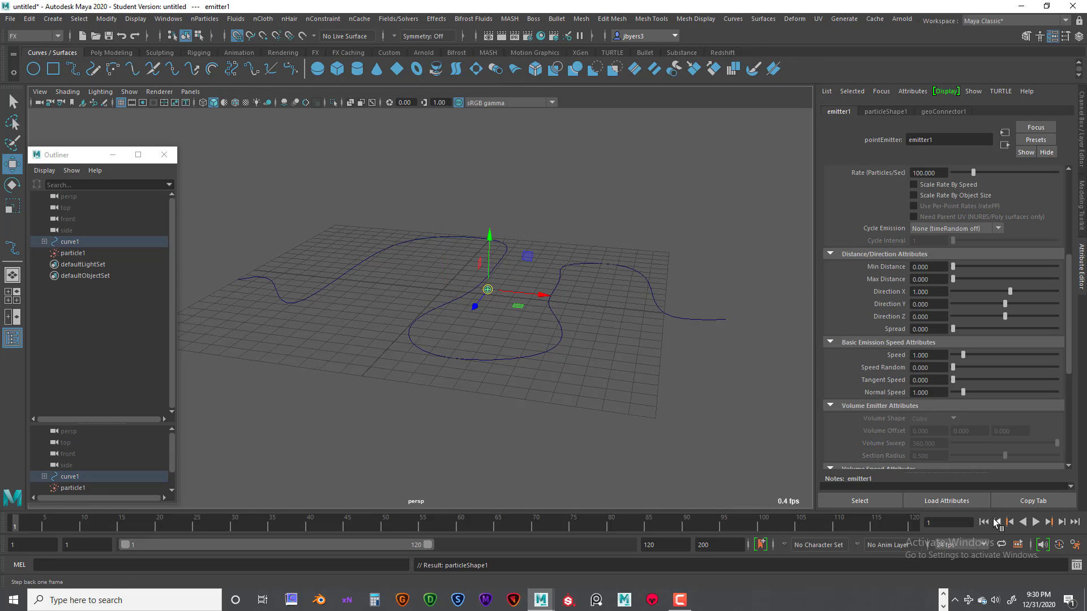
- Play the simulation and examine the particles emitted along the curve from several angles
click(1037, 522)
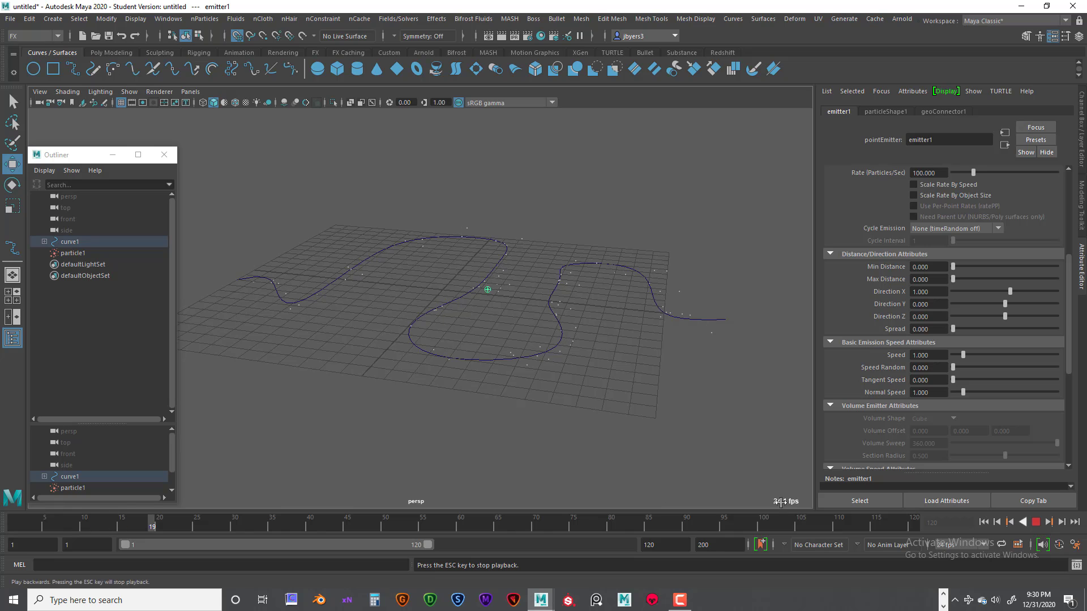
mouse_move(573, 410)
alt+mouse_down()
mouse_move(609, 373)
mouse_move(600, 422)
mouse_move(589, 401)
alt+mouse_up()
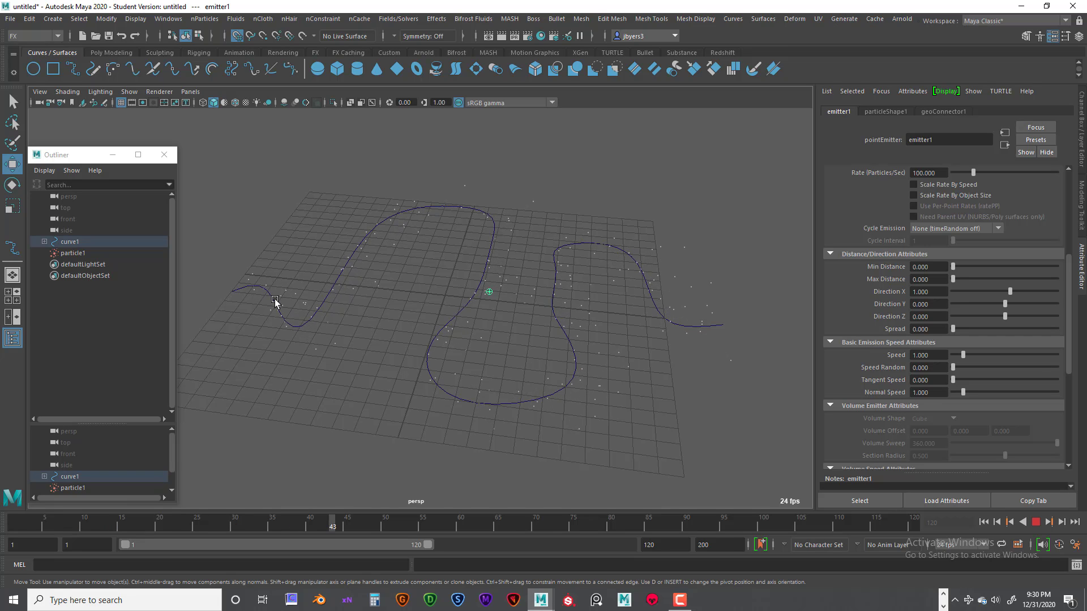
alt+drag(711, 381, 577, 269)
click(529, 260)
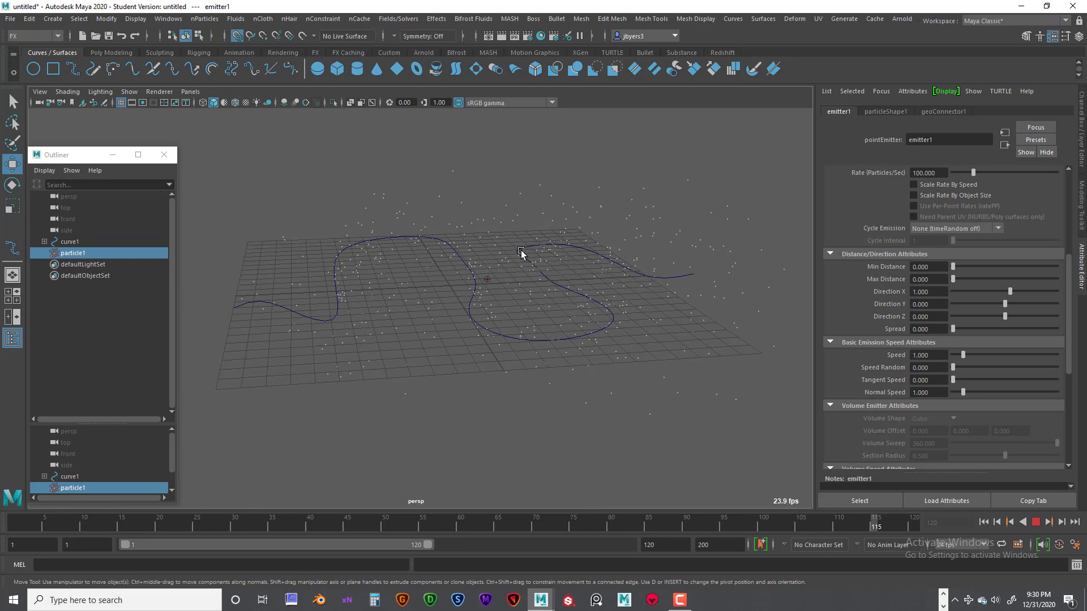
- Show the curve's control vertices during playback and compare their positions with where the particles are emitted
right_click(521, 252)
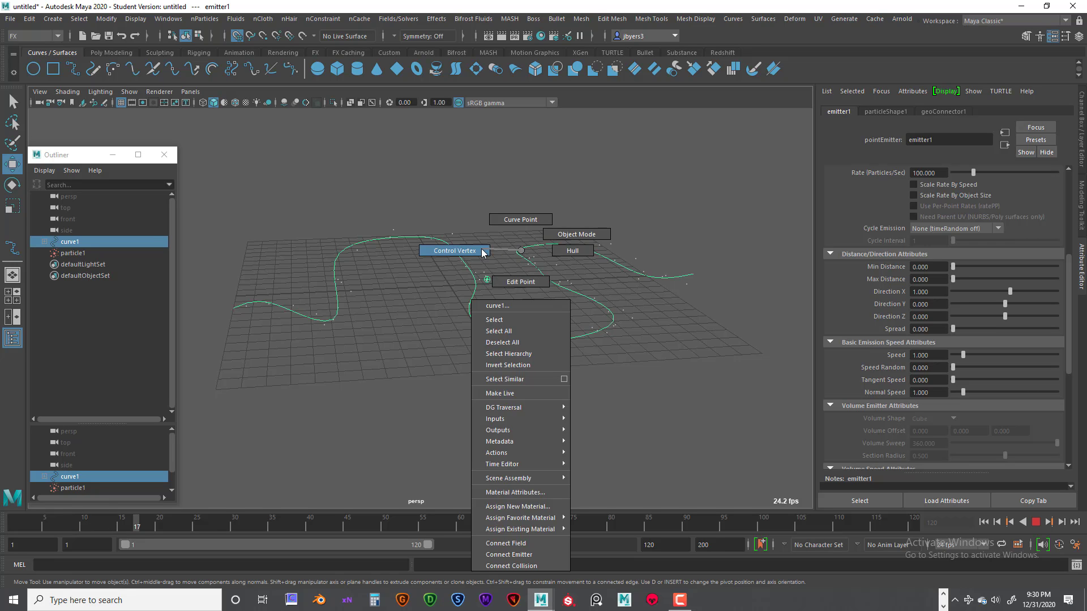
right_drag(482, 253, 478, 253)
mouse_move(524, 311)
alt+mouse_down()
mouse_move(528, 324)
mouse_move(551, 315)
mouse_move(512, 311)
mouse_move(513, 295)
alt+mouse_up()
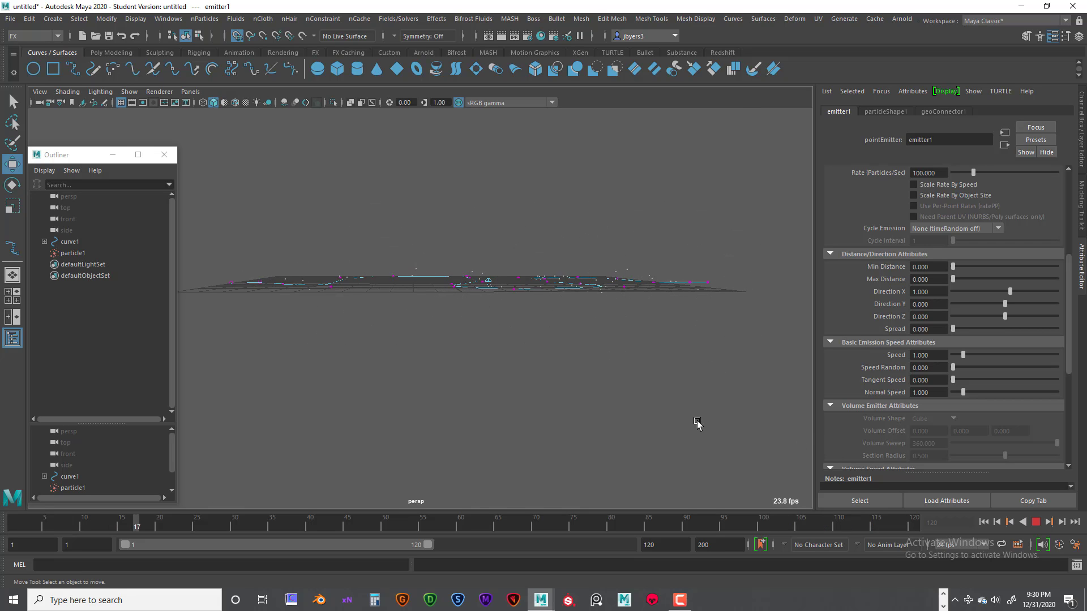
mouse_move(515, 347)
alt+mouse_down()
mouse_move(515, 367)
mouse_move(526, 367)
mouse_move(510, 334)
alt+mouse_up()
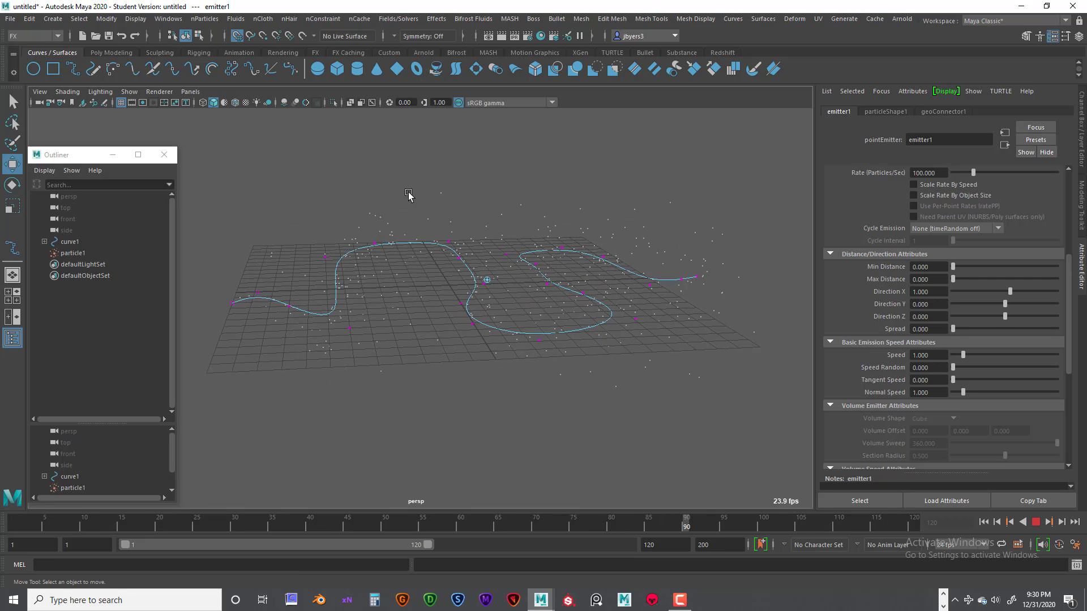
- Stop playback and create a gravity field on the curve's particle object with the Y direction set to 1
click(76, 251)
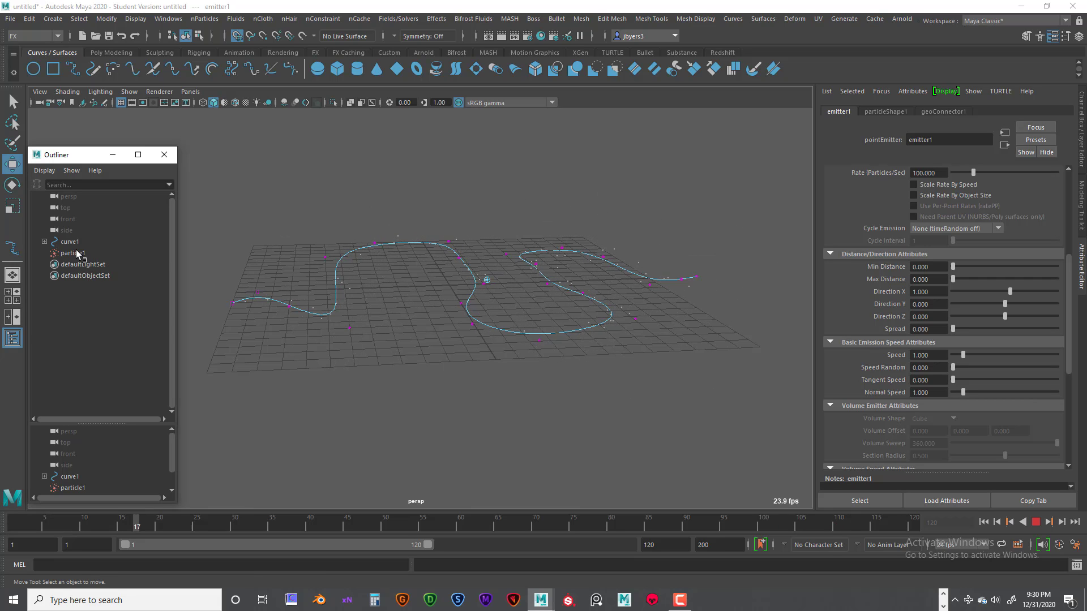
click(1036, 523)
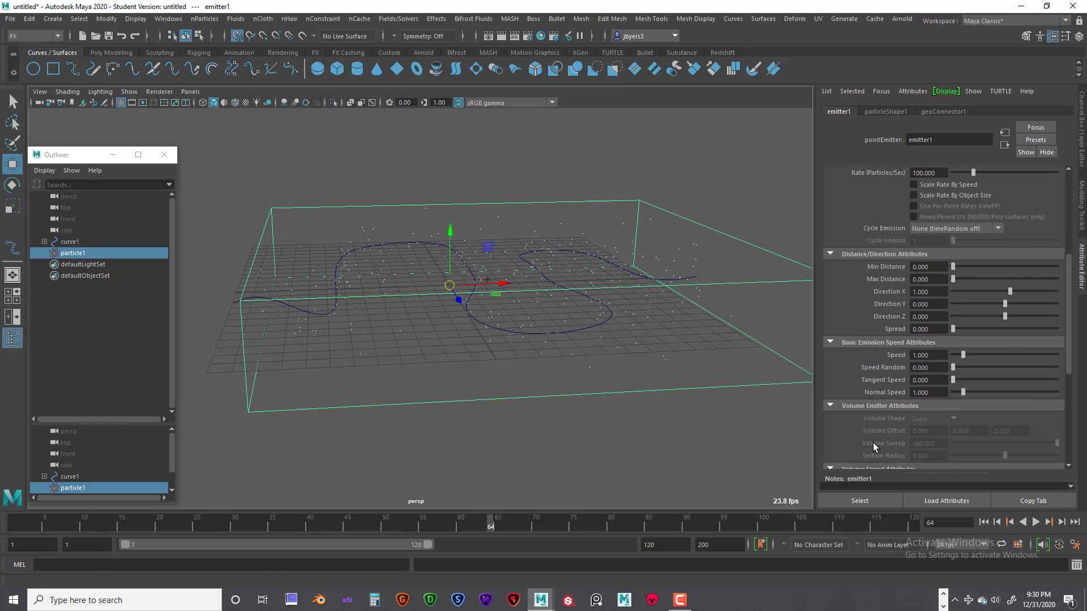
key(space)
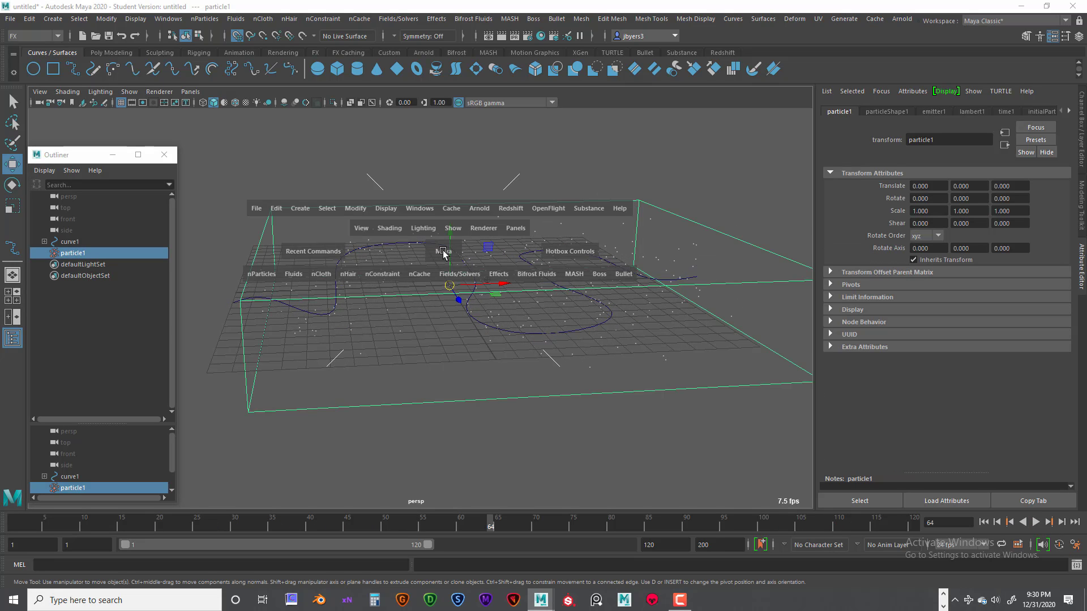
click(461, 276)
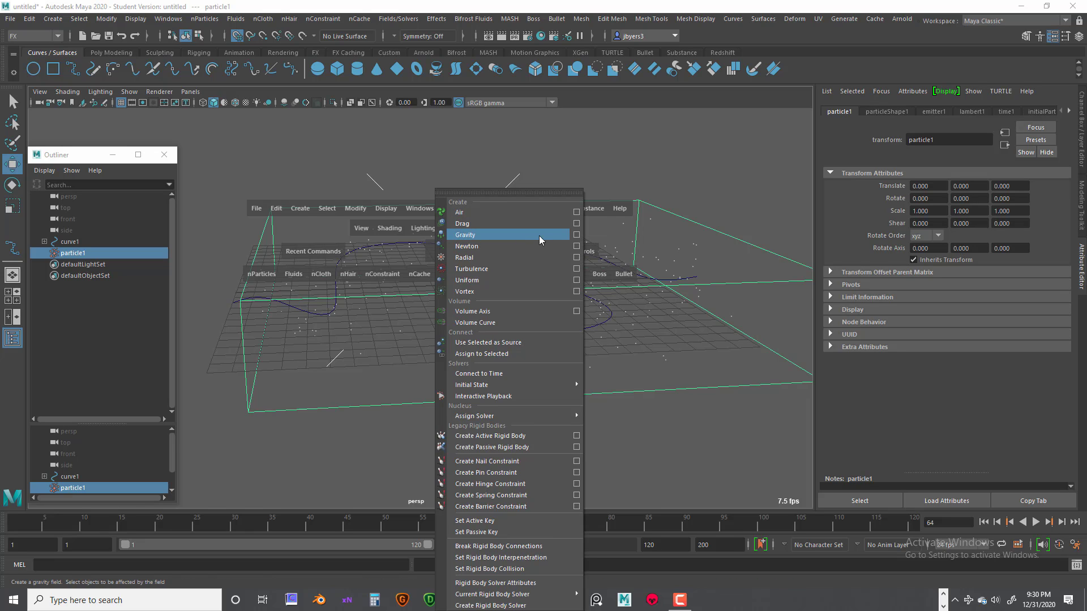
click(576, 236)
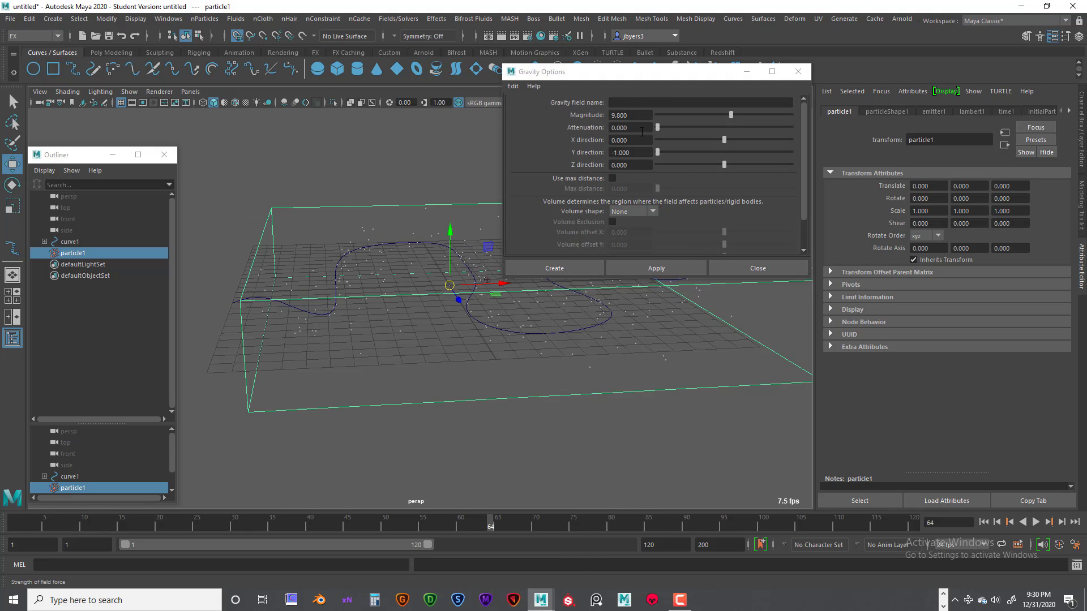
click(628, 153)
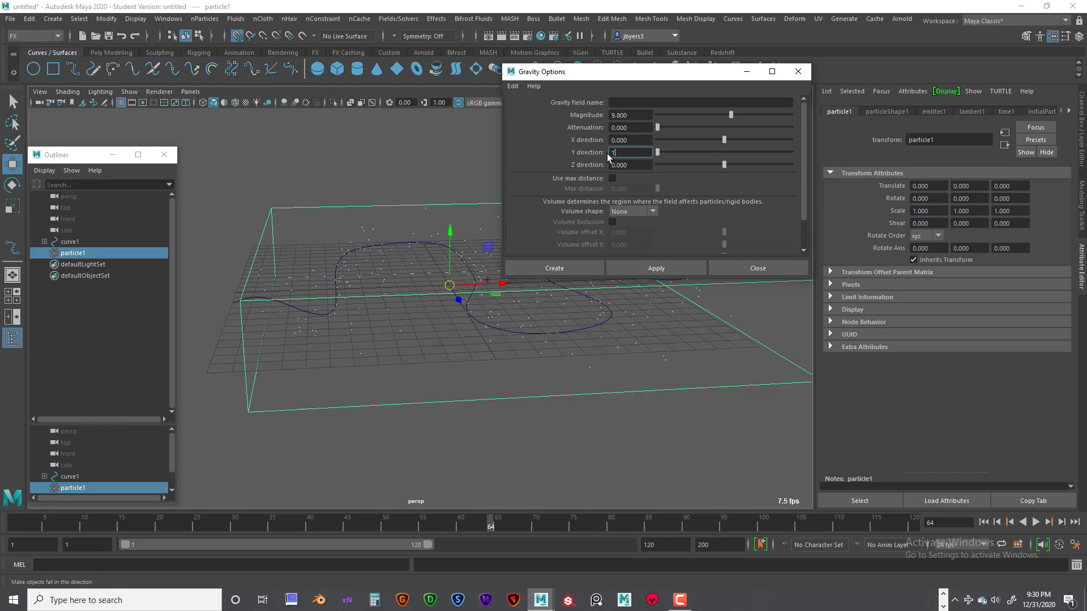
text(1)
key(Return)
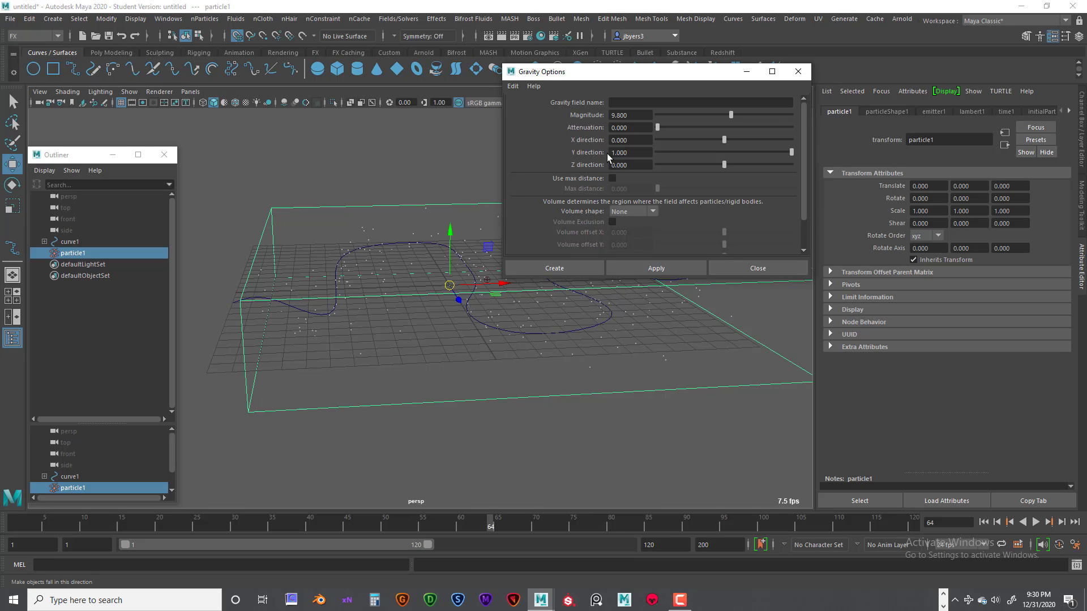
click(569, 270)
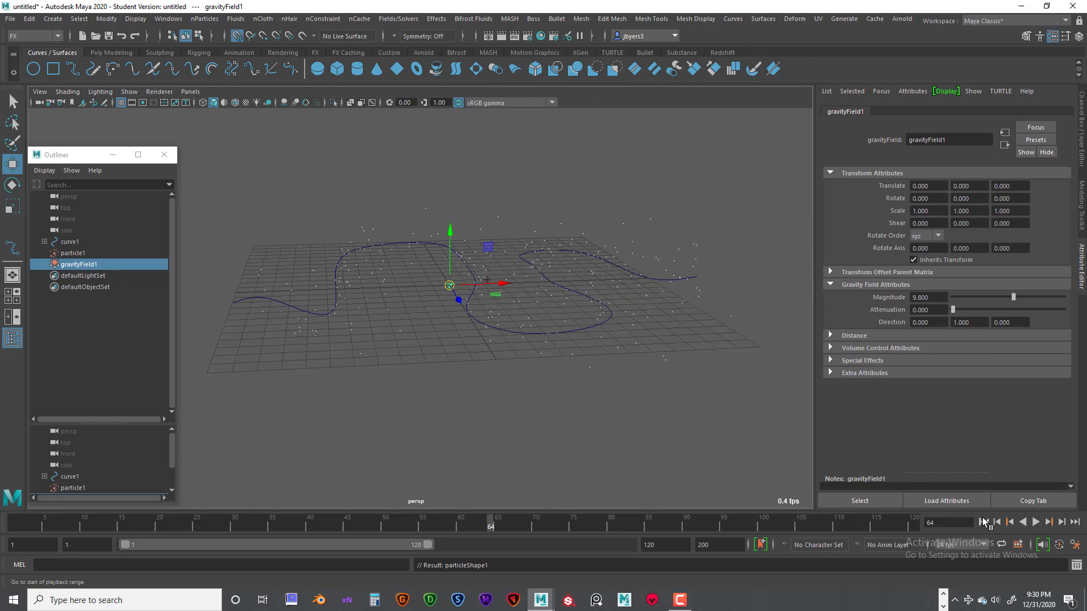
- Replay the simulation from the first frame and examine the particles' motion under the gravity field from several angles
click(984, 523)
click(1036, 522)
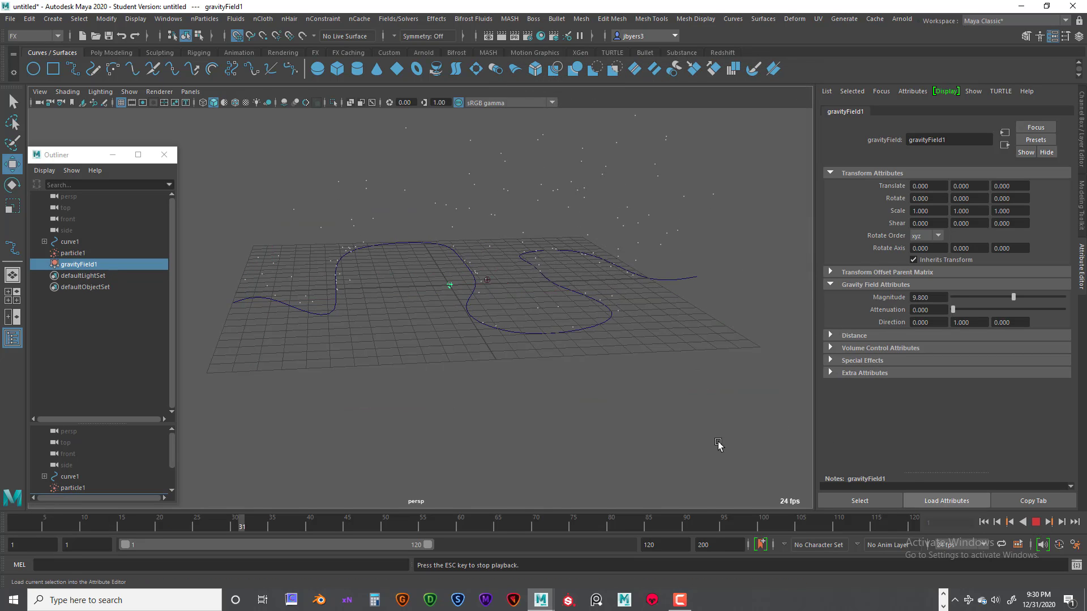
alt+drag(643, 413, 444, 410)
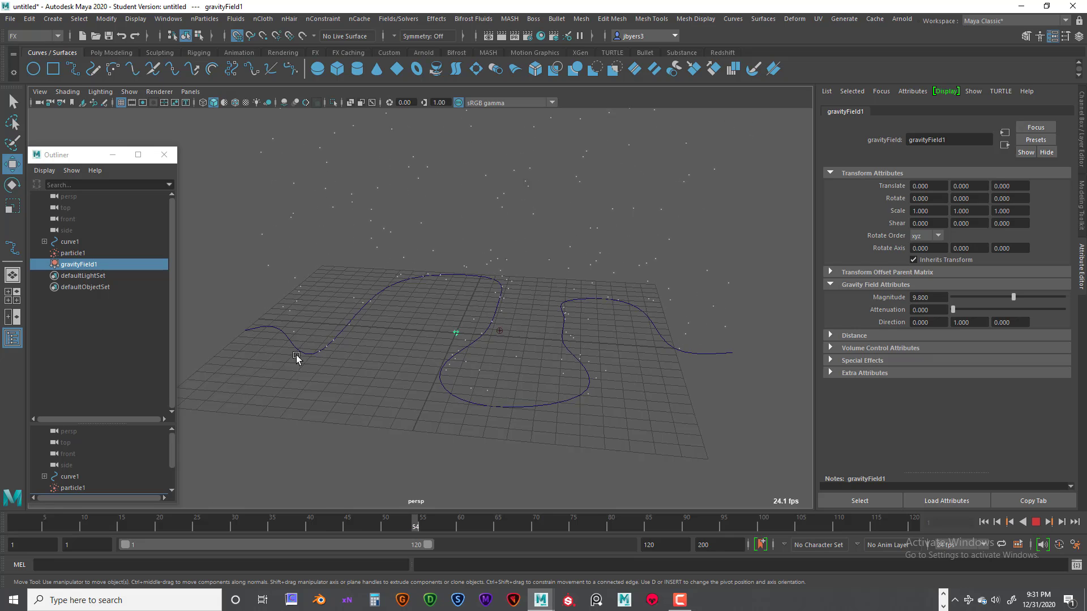
alt+drag(614, 407, 390, 391)
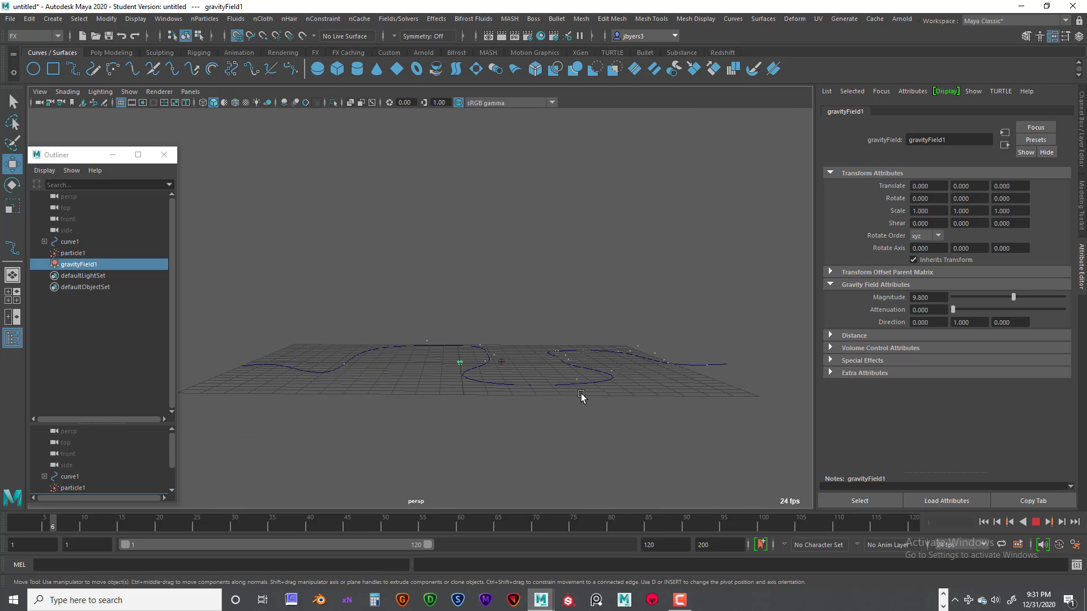
alt+drag(583, 396, 569, 415)
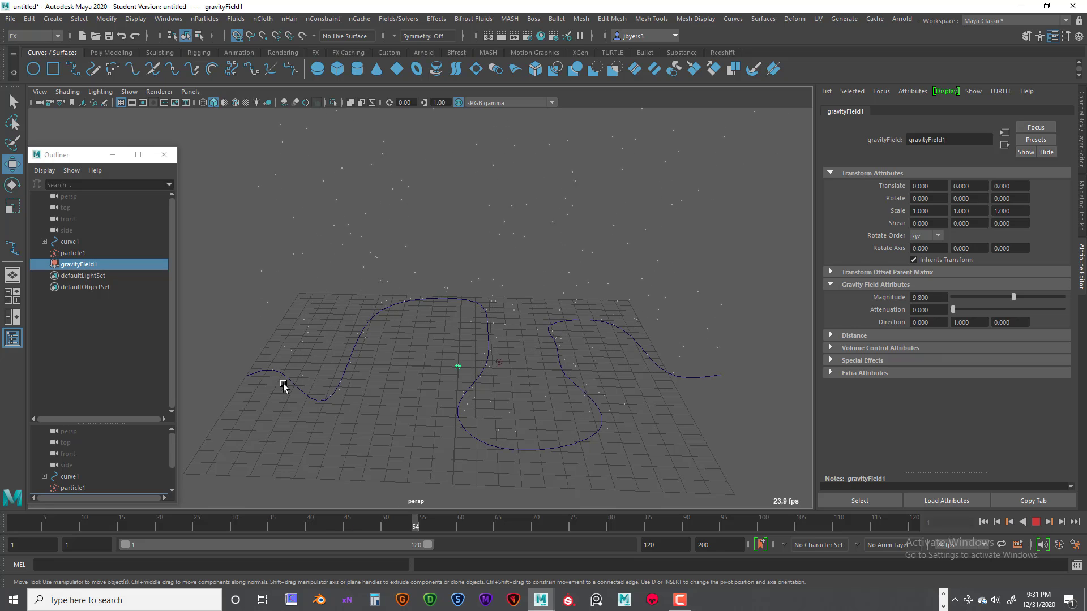
alt+drag(405, 393, 463, 393)
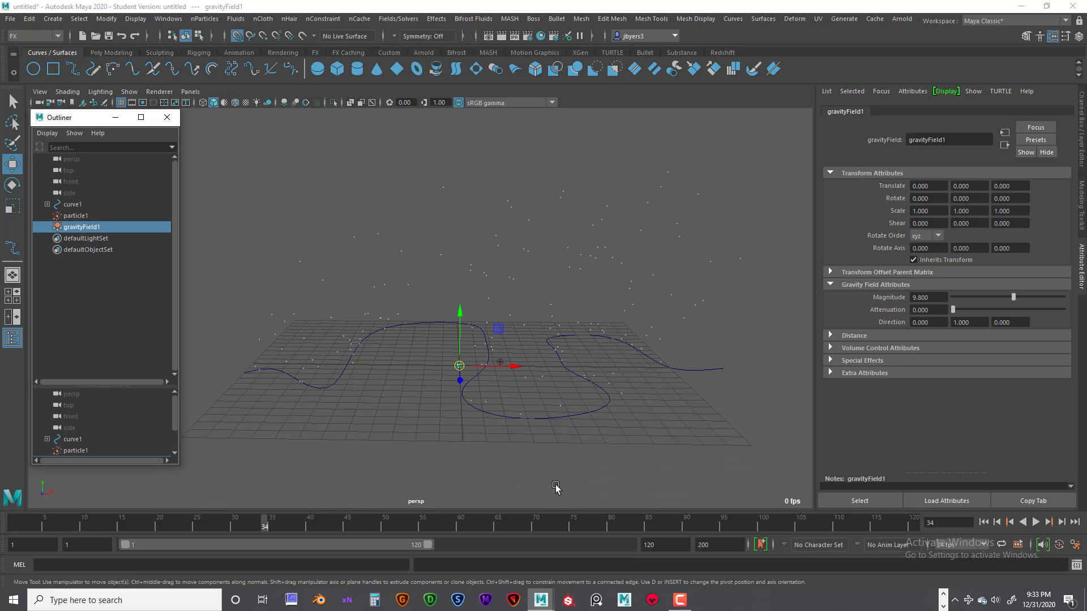